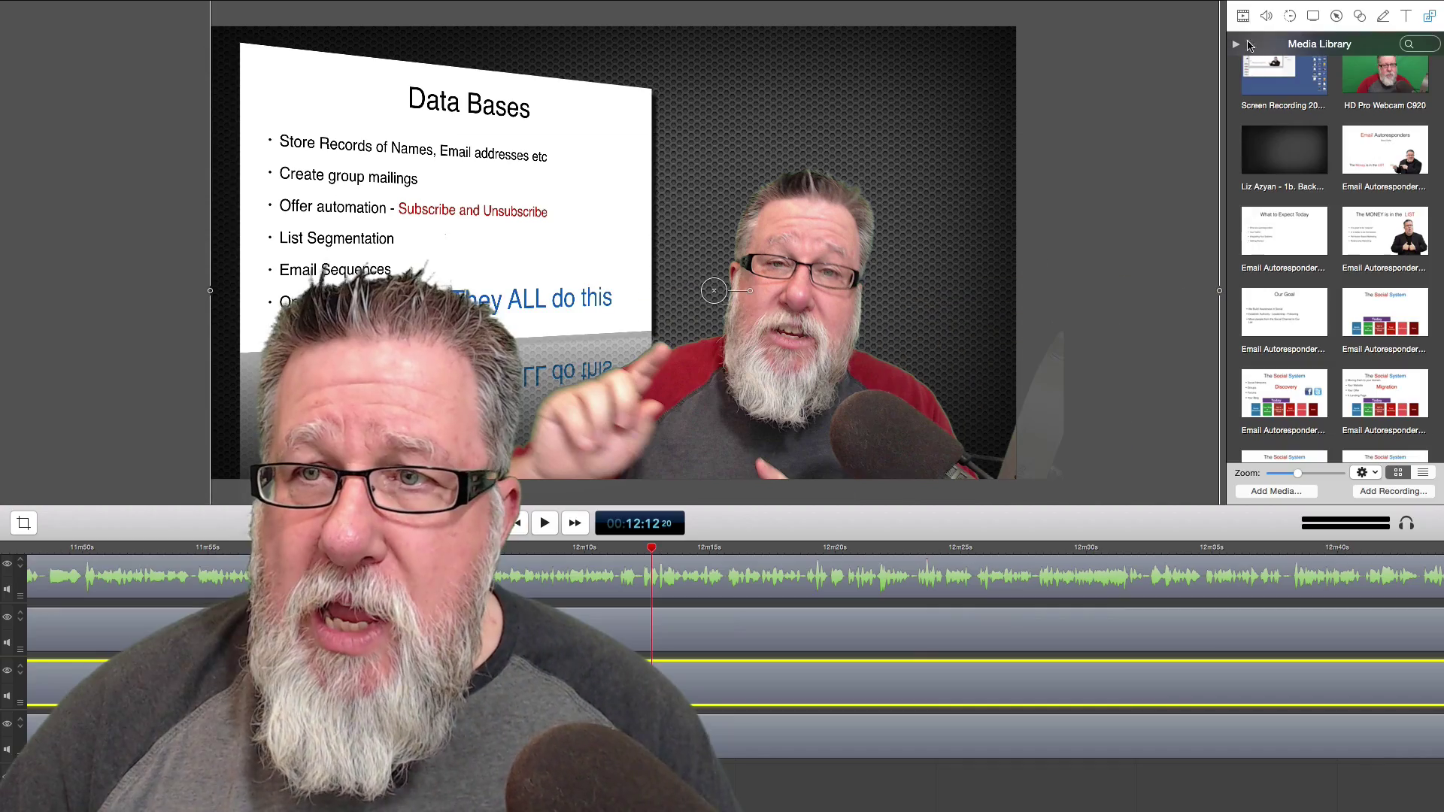
Browse the clip's video, audio, screen recording and annotation properties, then return to the media library
click(1241, 15)
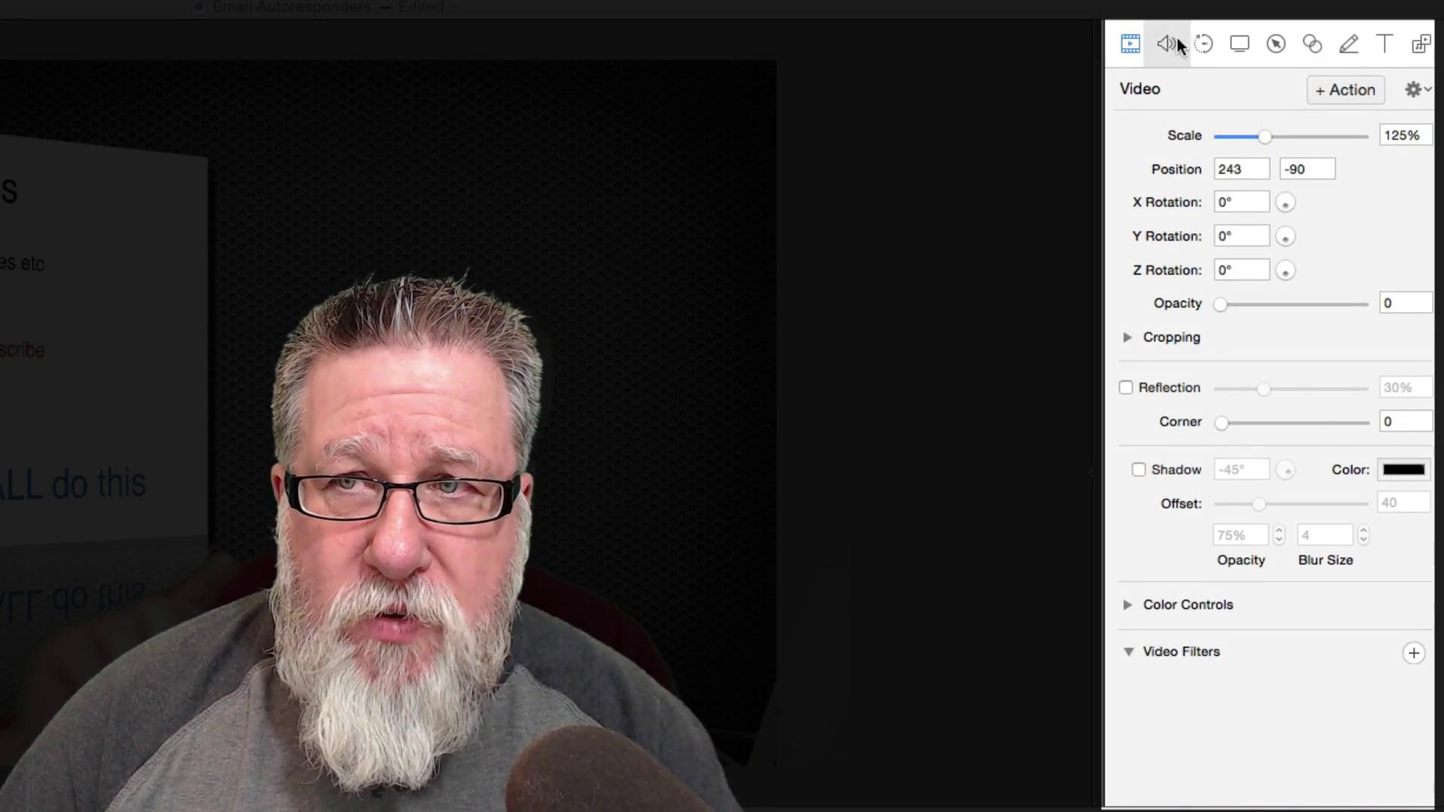
click(1168, 44)
click(1241, 46)
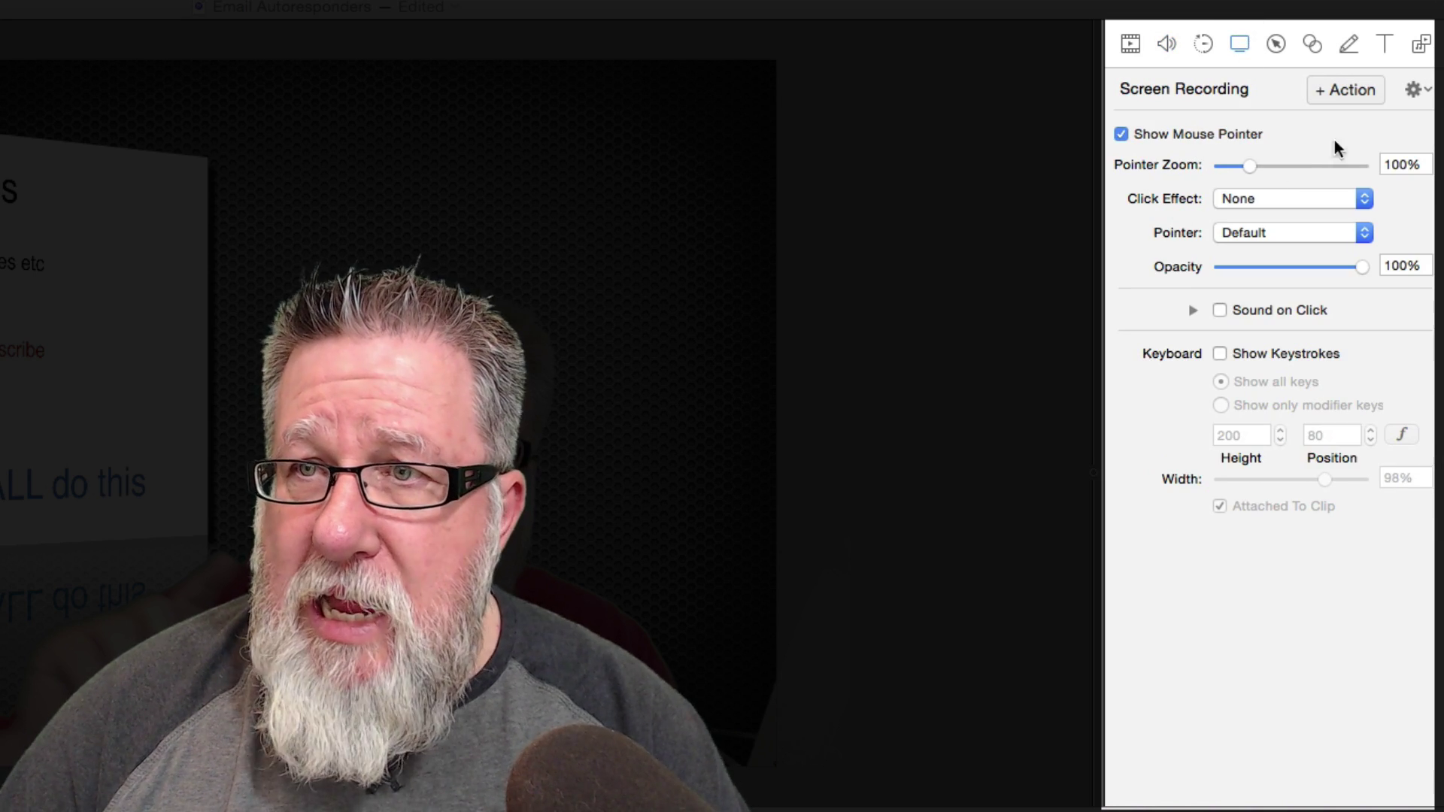
click(1347, 43)
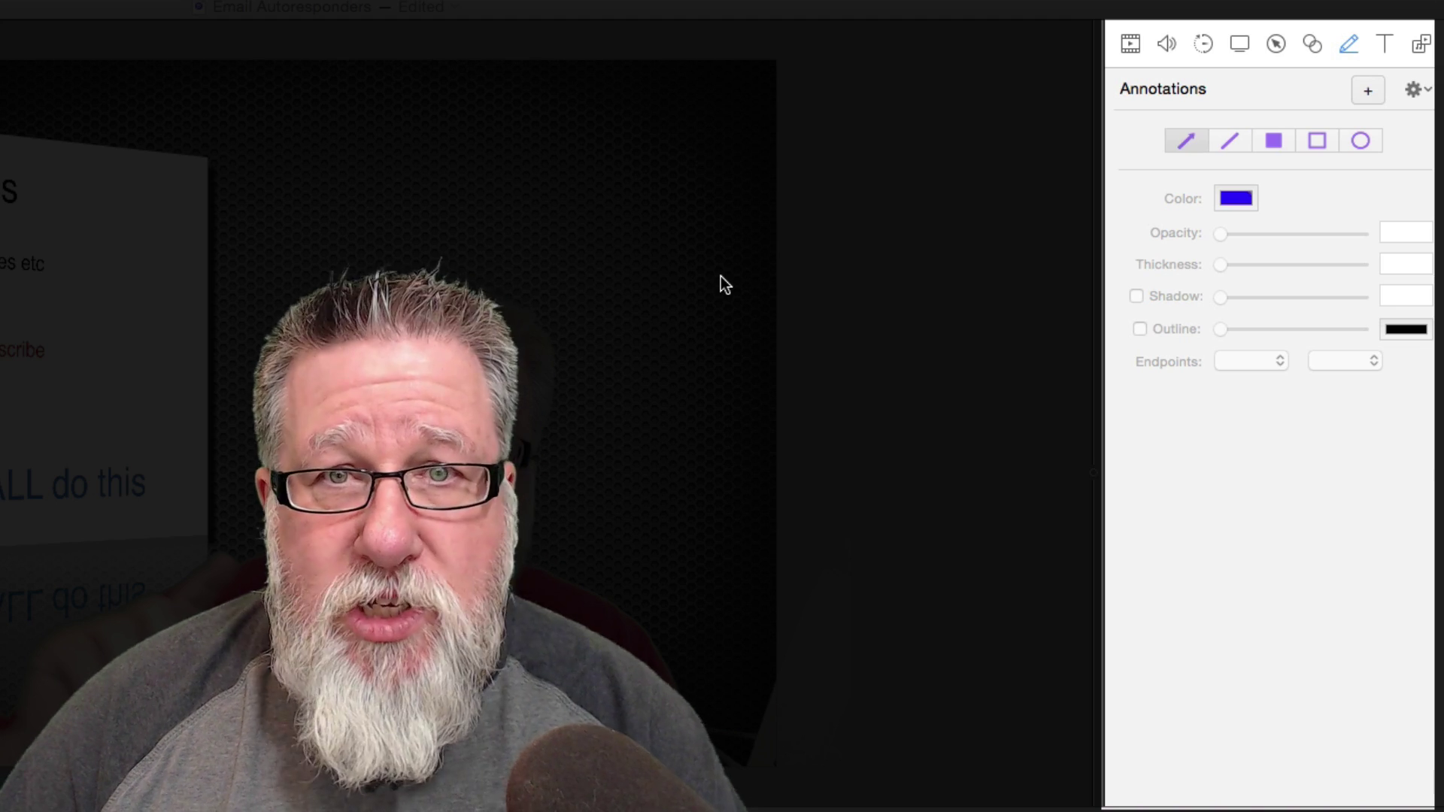
click(1422, 44)
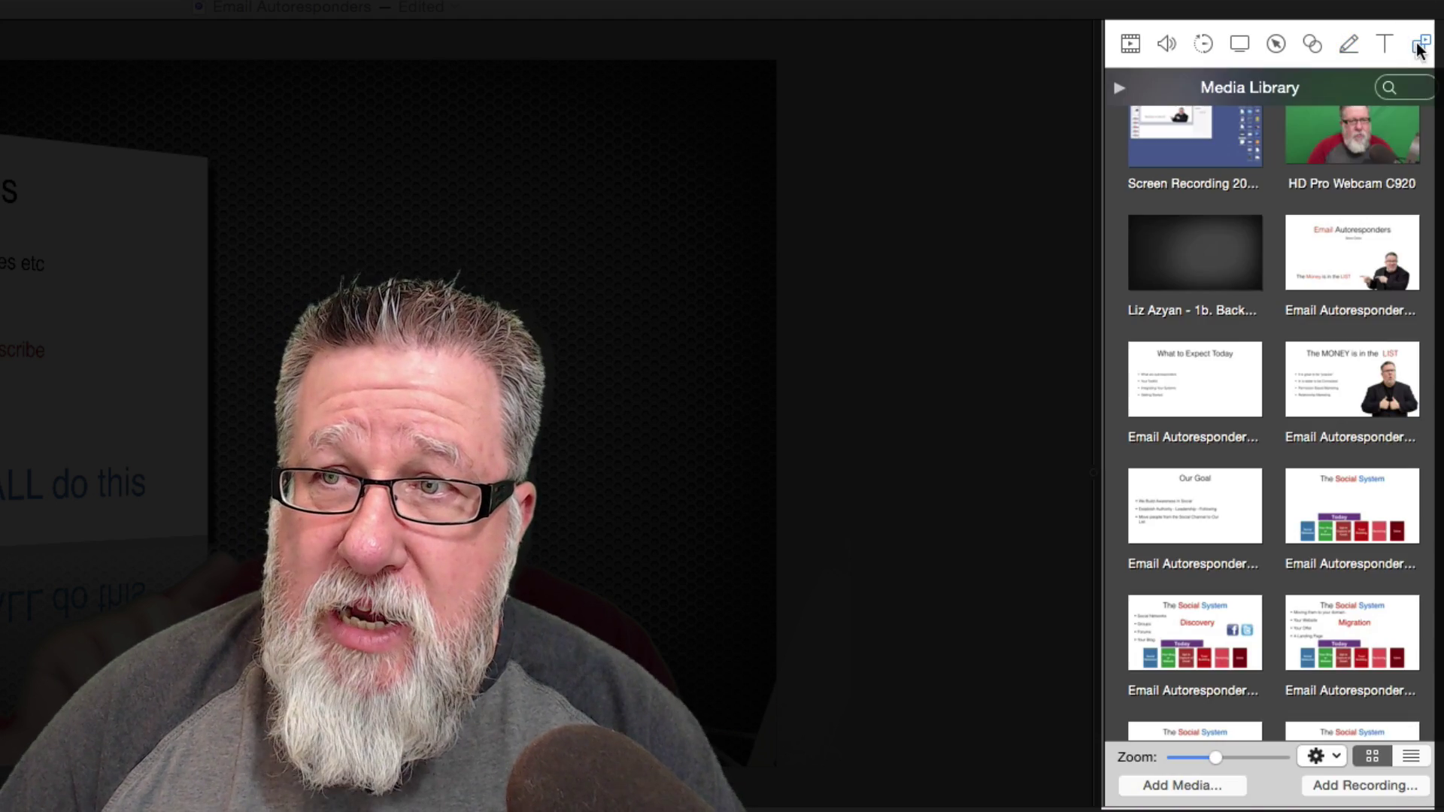
mouse_move(1220, 359)
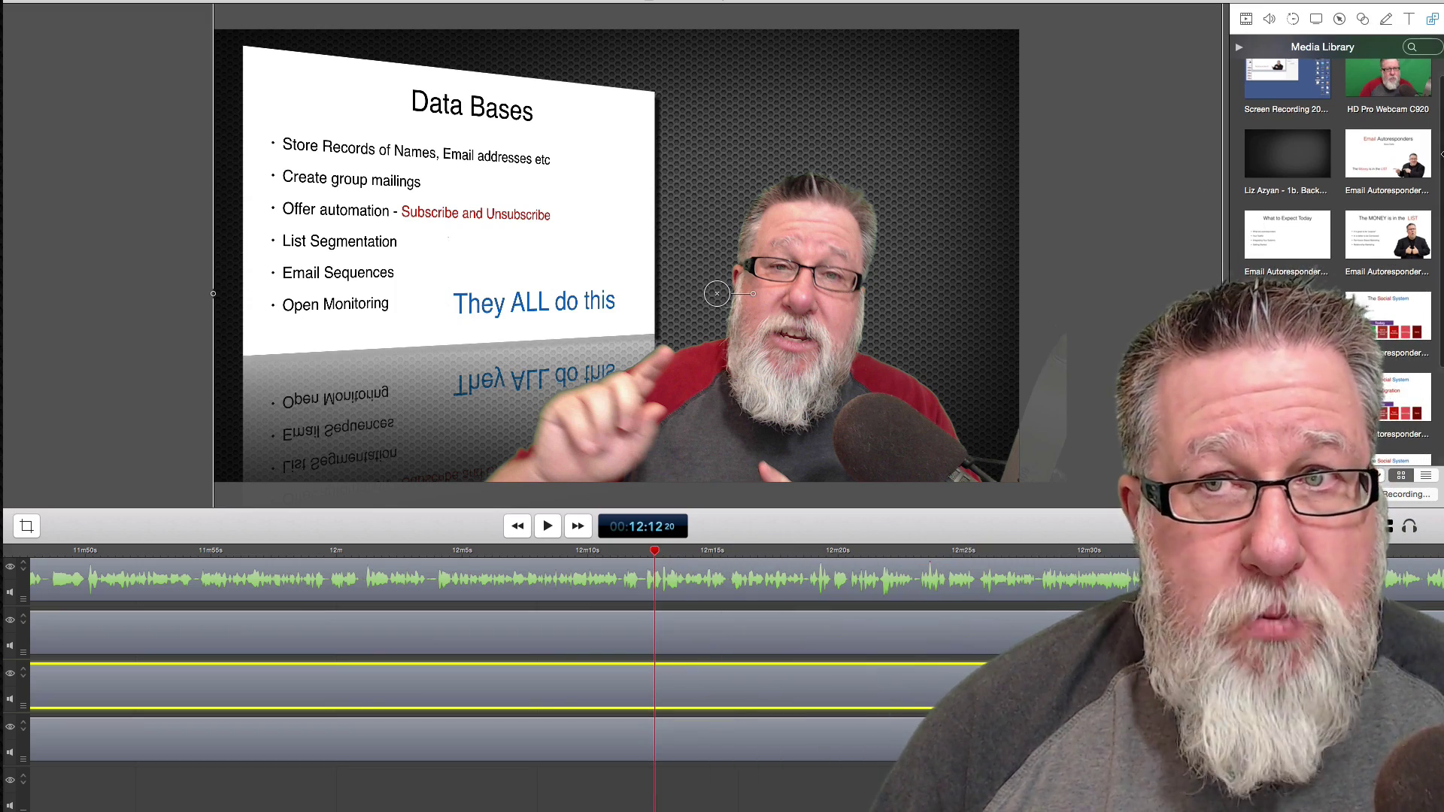
Preview the Data Bases section from 12:04 to 12:07, then zoom the timeline out to show all clips
scroll(1371, 477, up, 1)
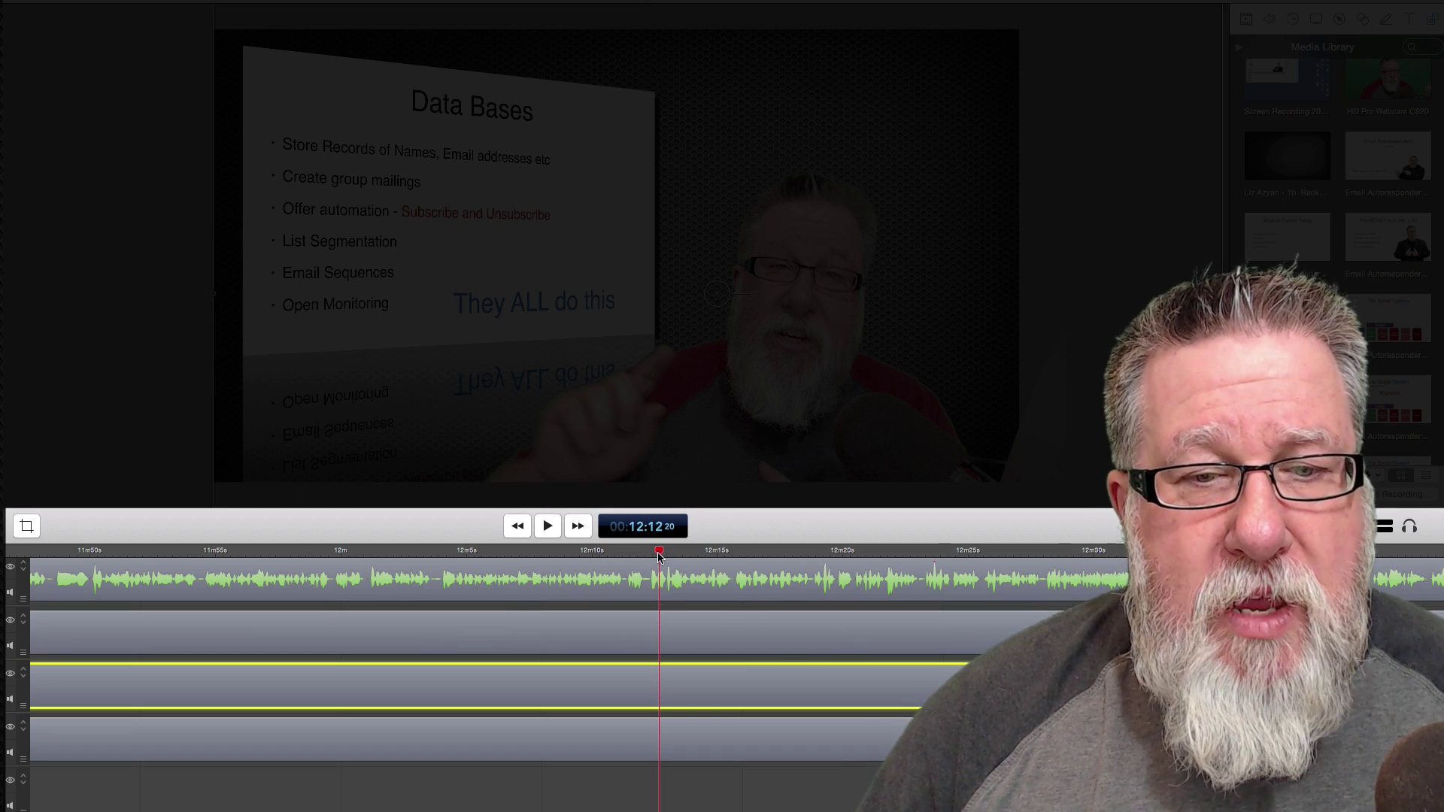
drag(659, 557, 454, 583)
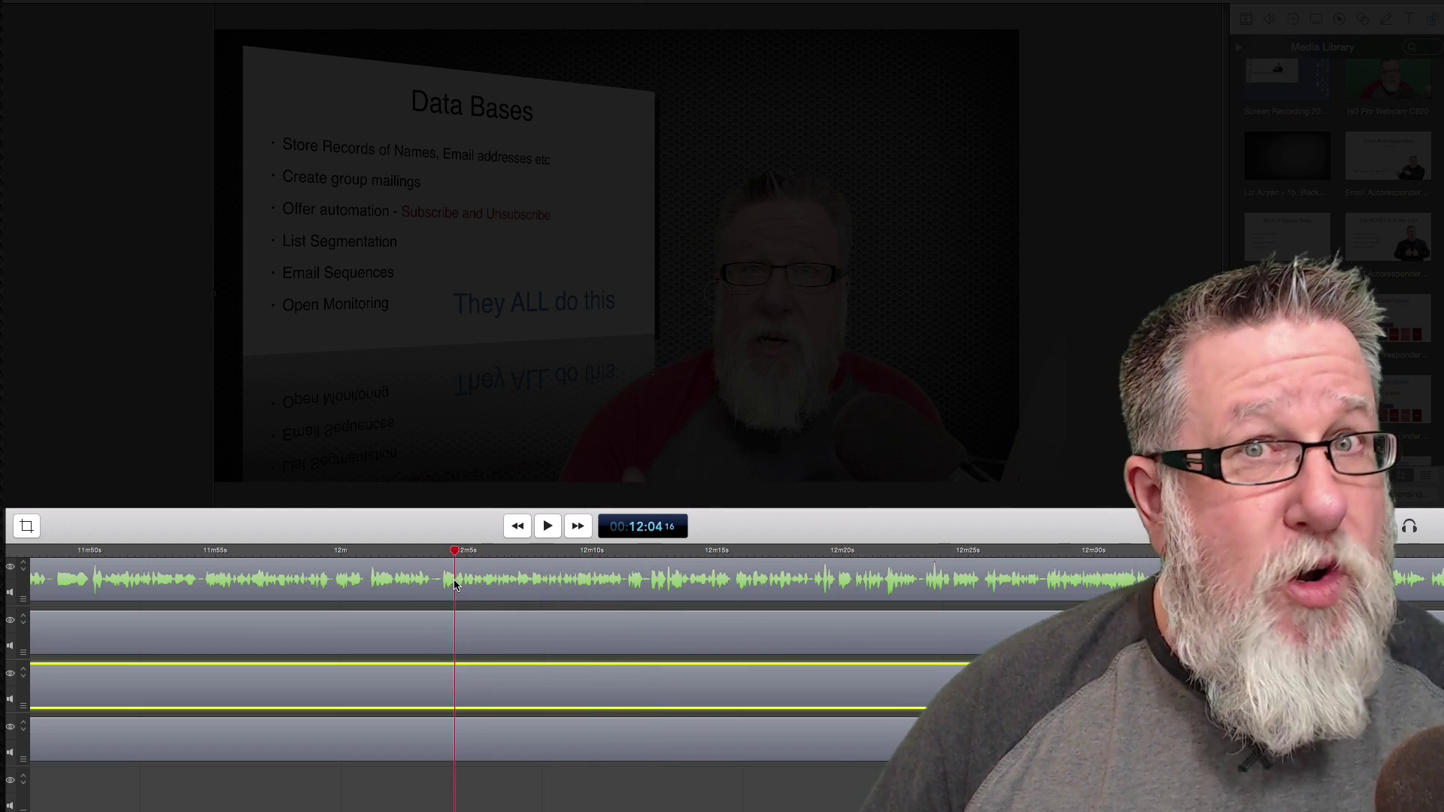
scroll(601, 579, right, 1)
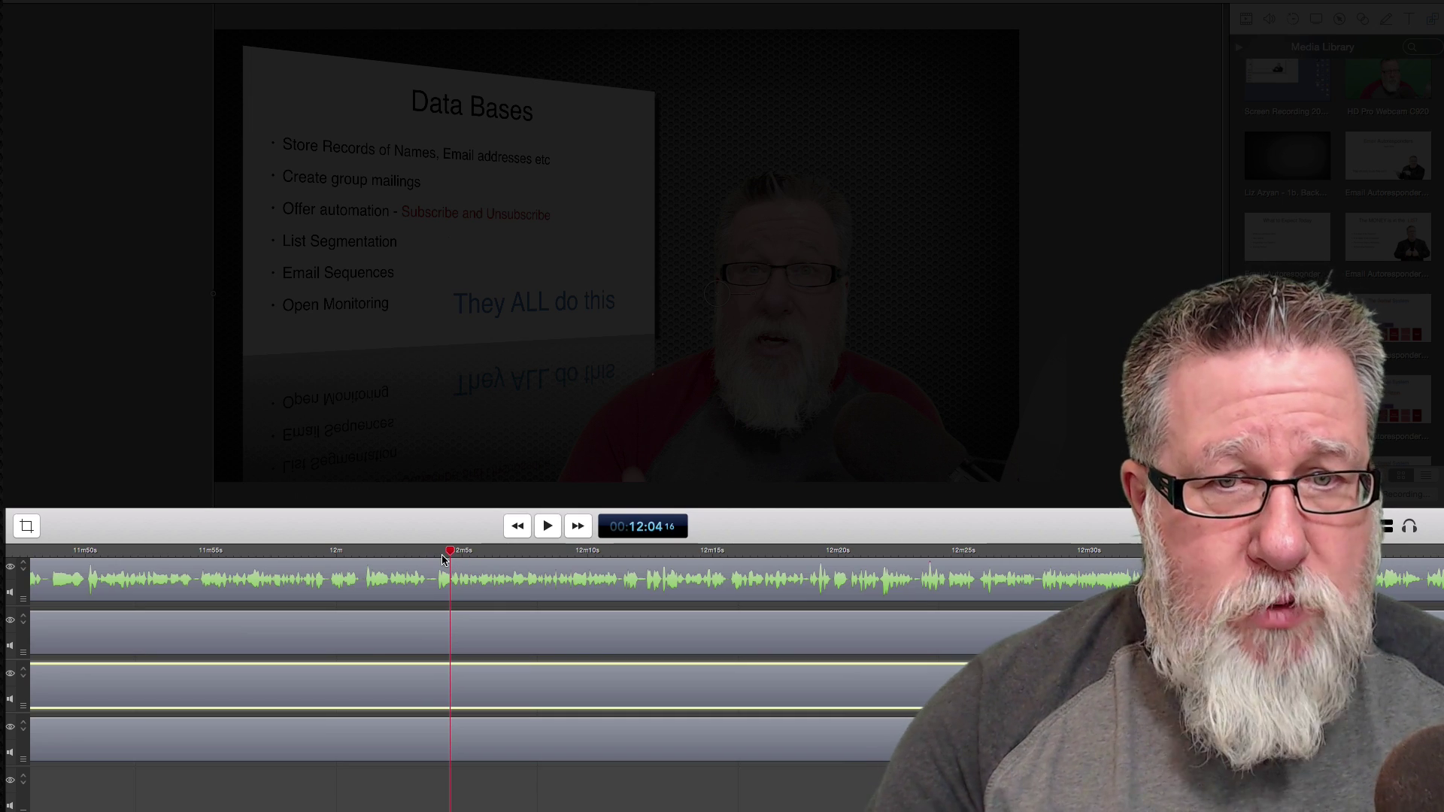
key(space)
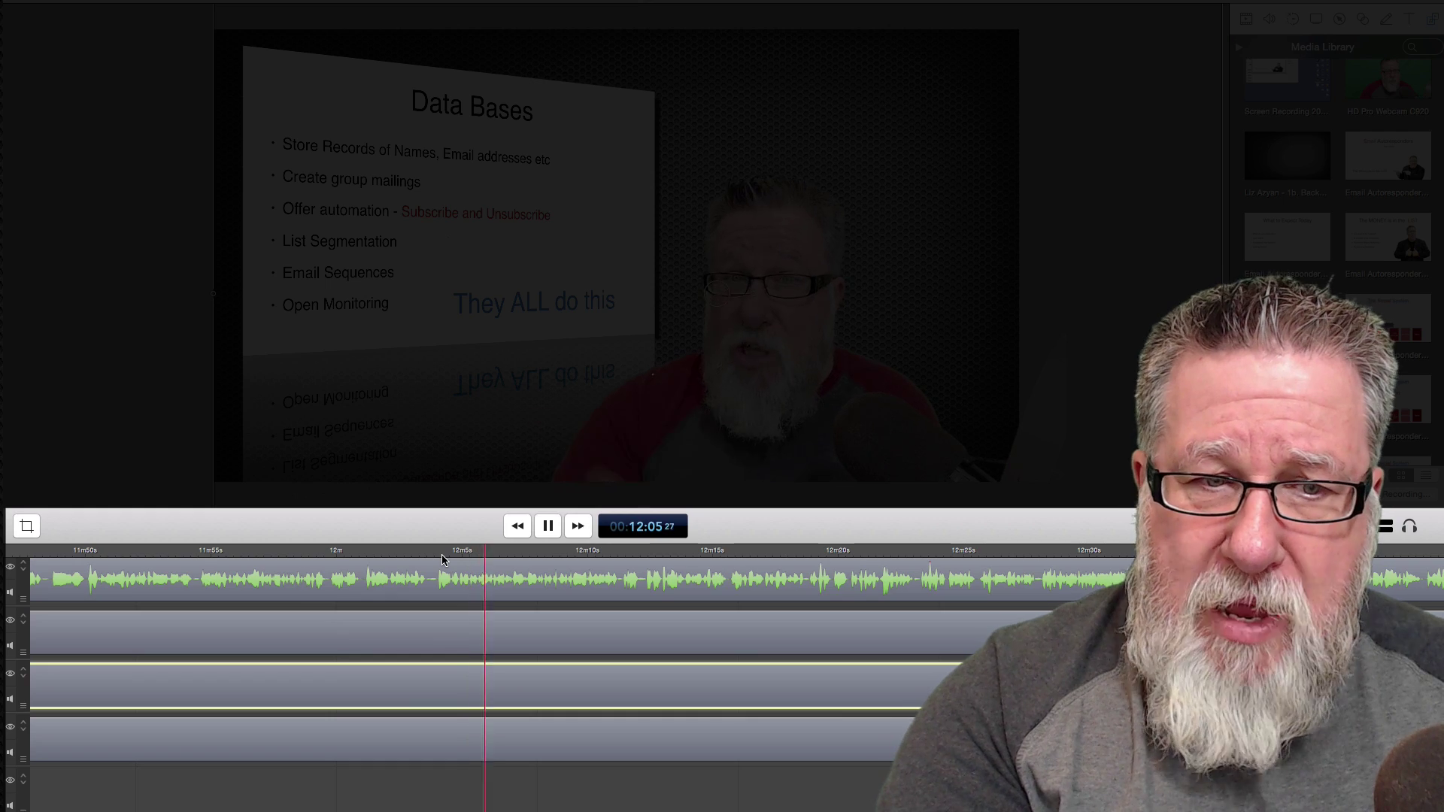
key(space)
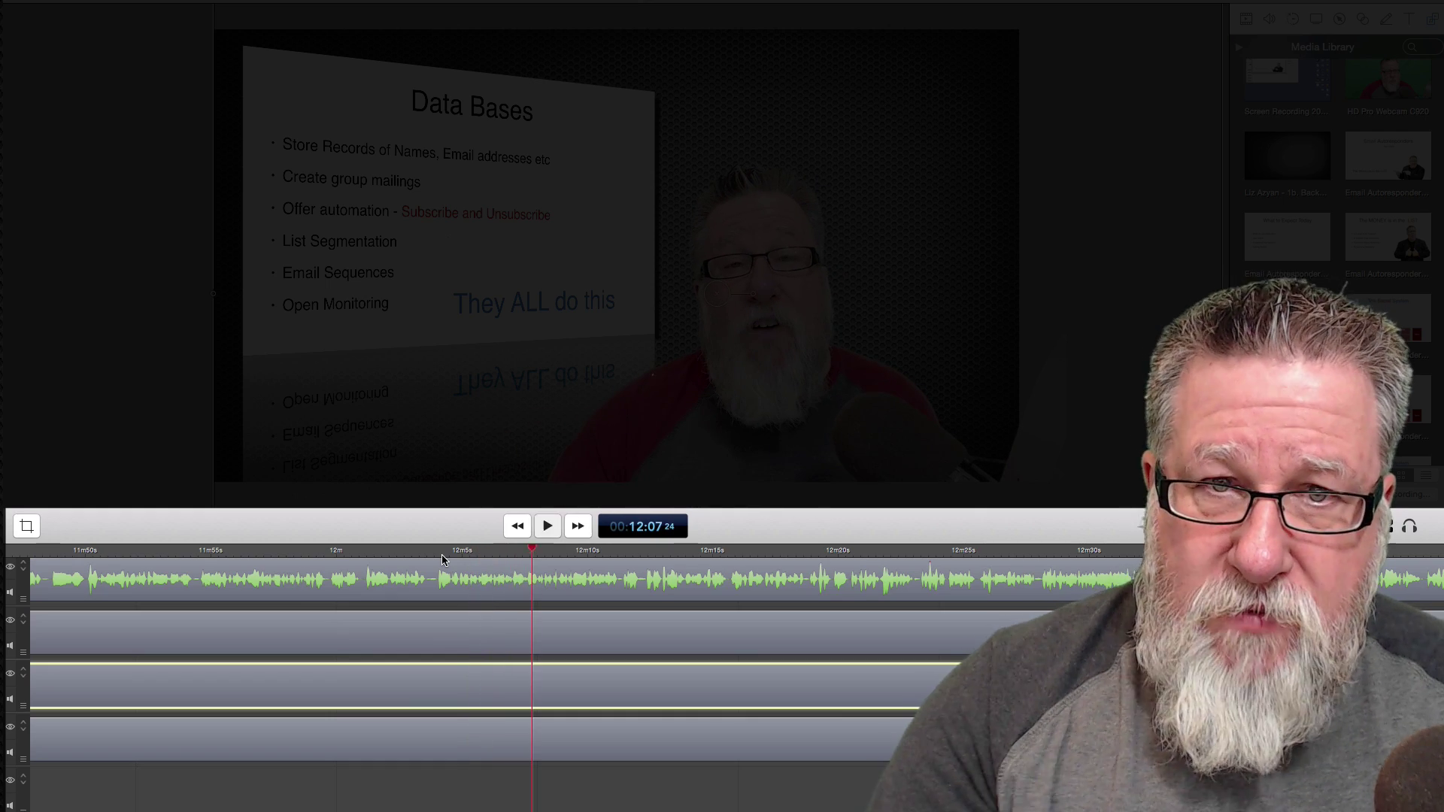
scroll(451, 602, right, 2)
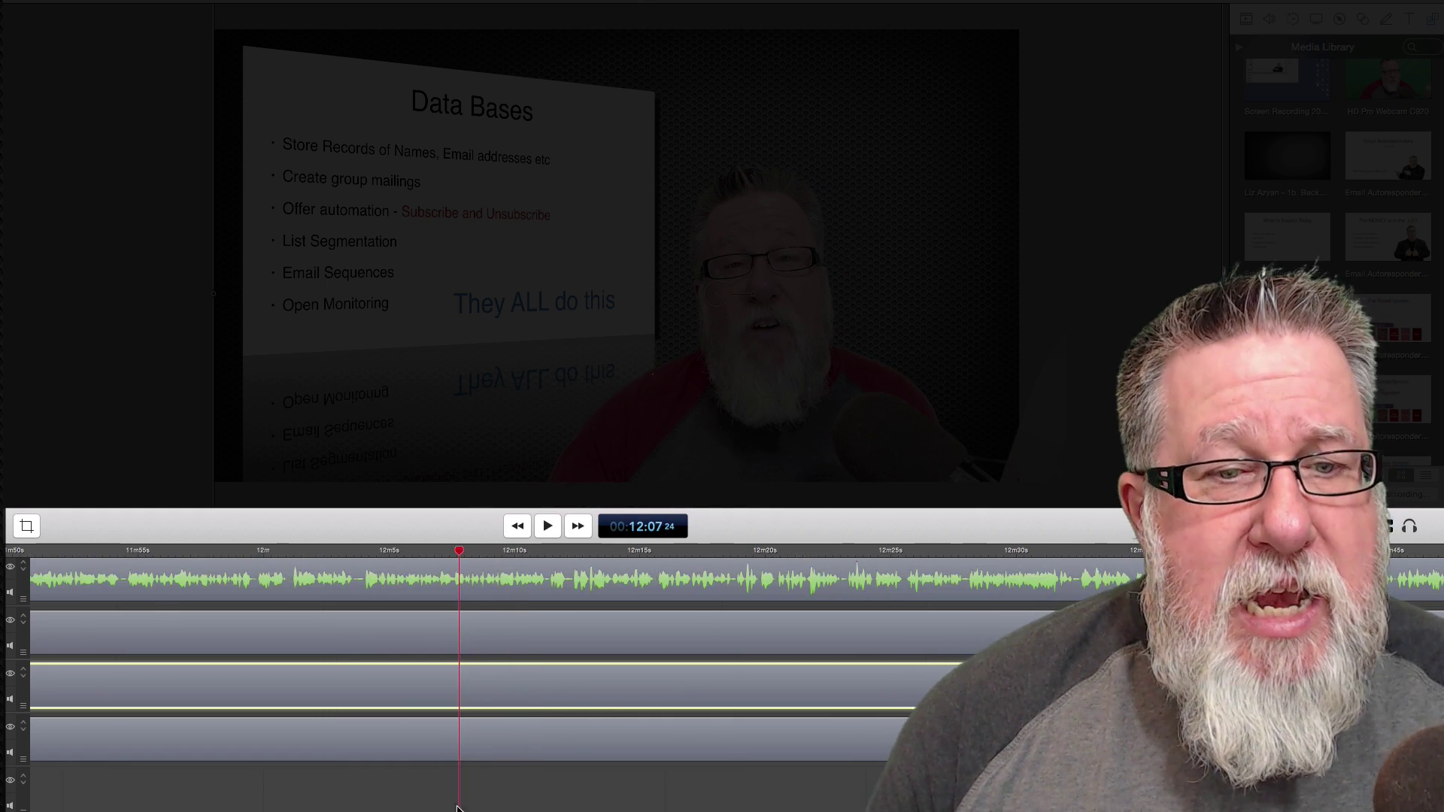
scroll(603, 712, left, 8)
scroll(517, 690, left, 2)
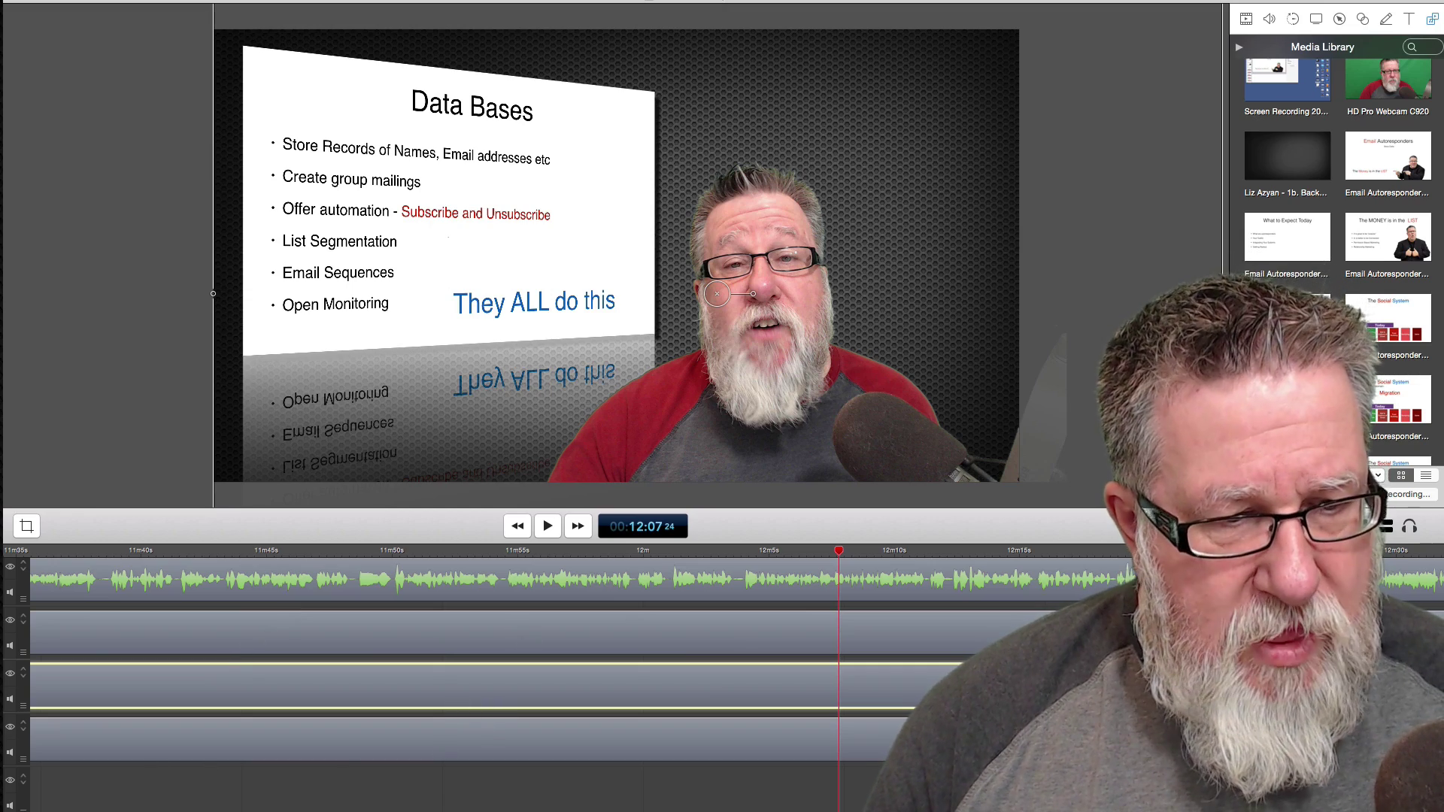
key(super+minus)
key(super+minus)
key(super+minus)
key(super+minus)
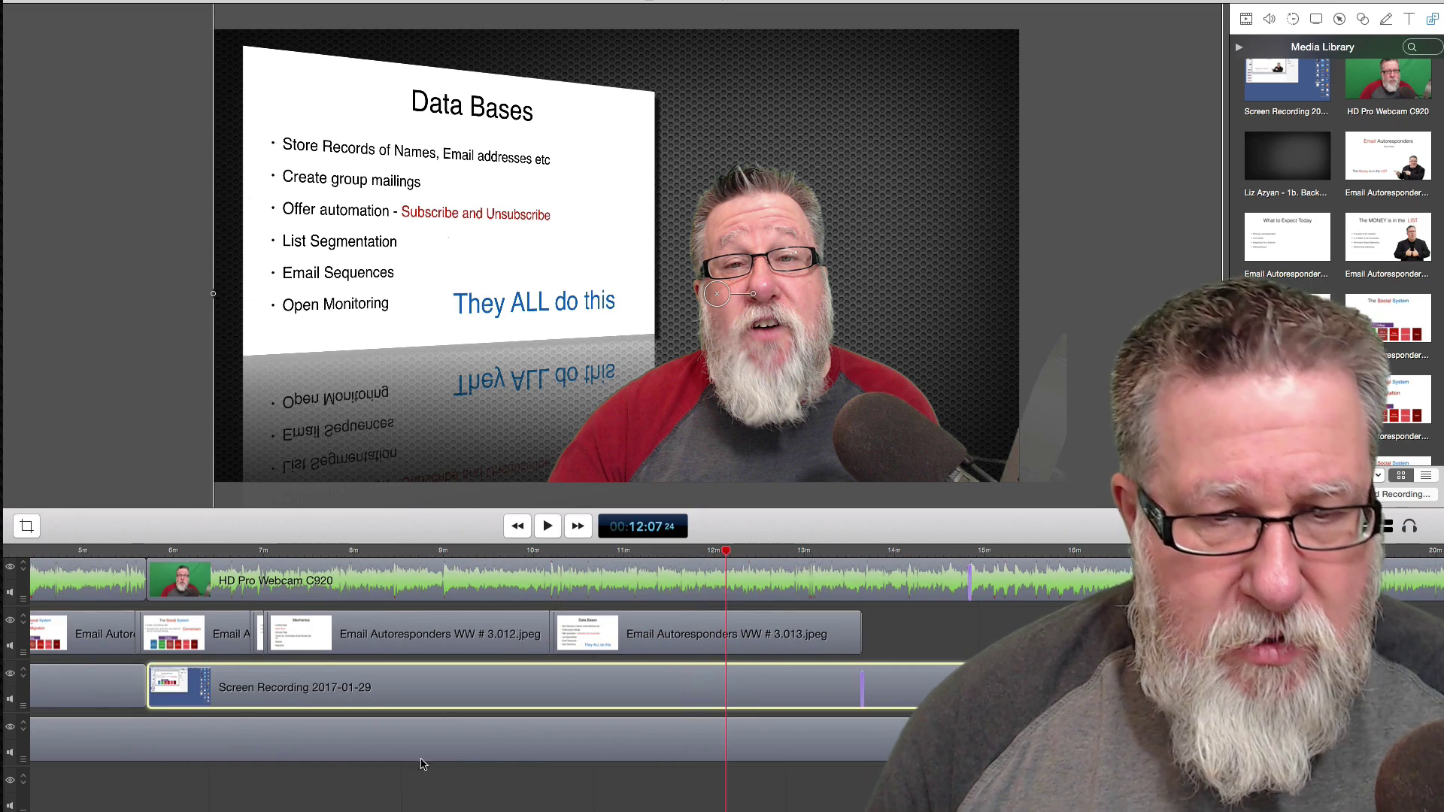
click(643, 649)
click(631, 719)
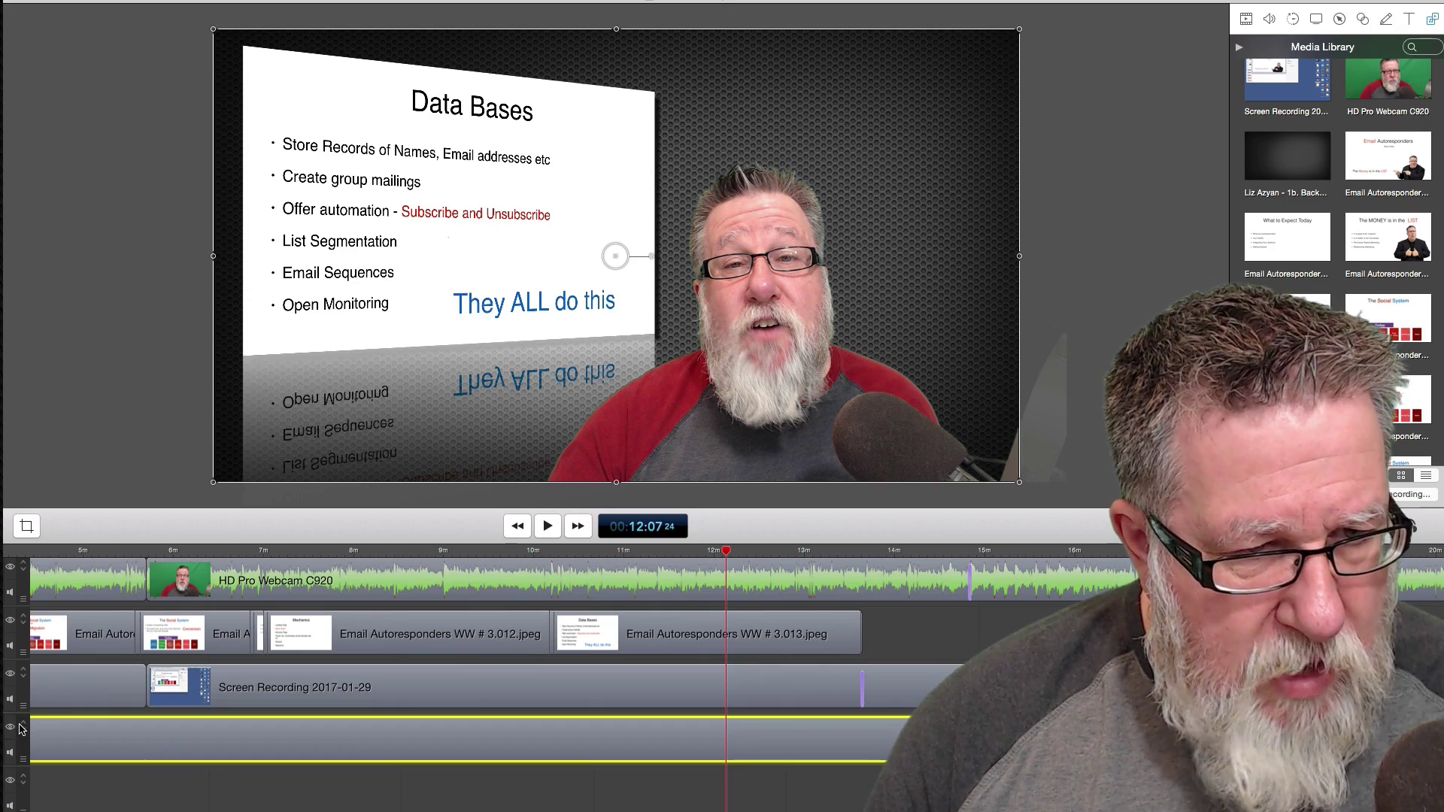
drag(21, 728, 48, 751)
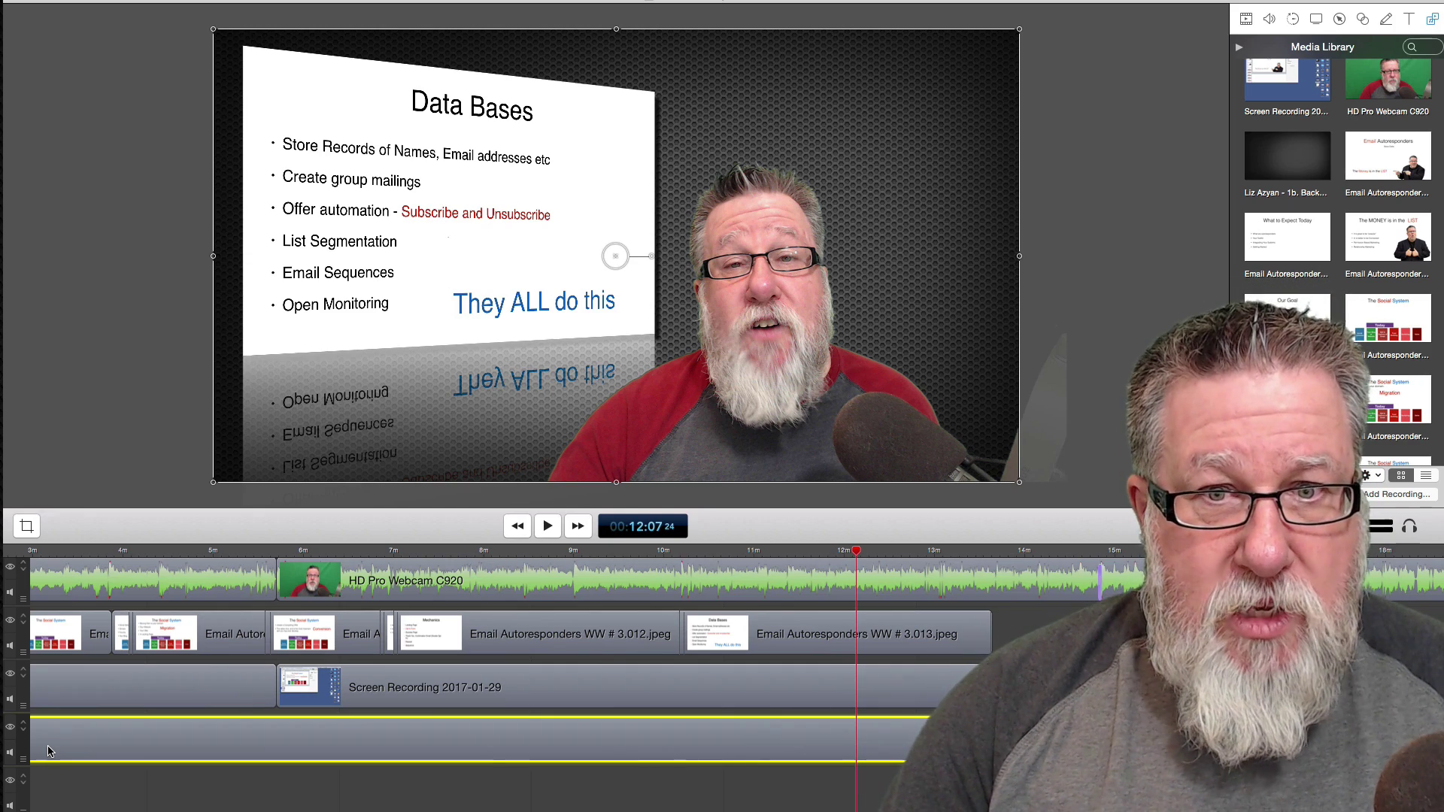
scroll(225, 771, right, 1)
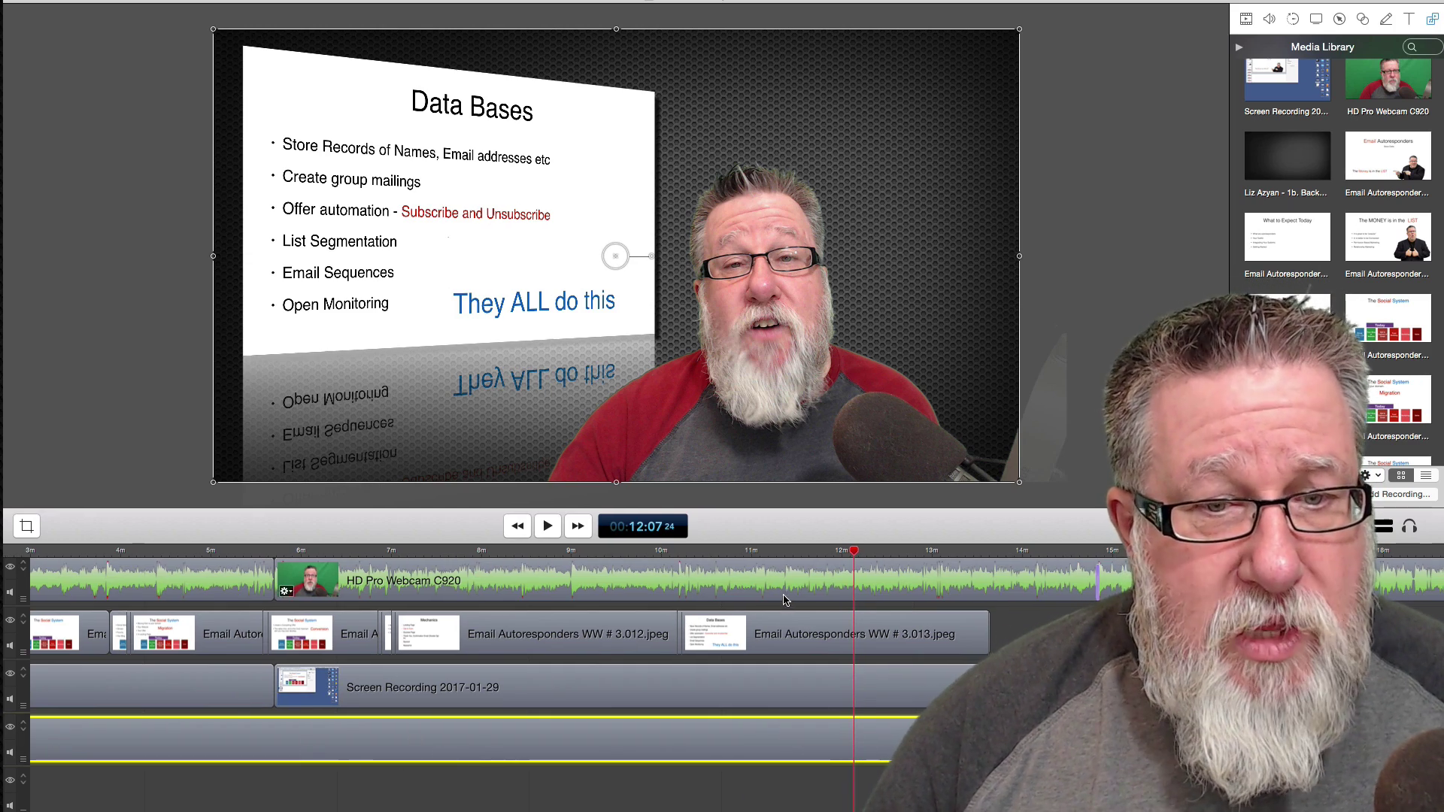
scroll(725, 607, right, 1)
scroll(727, 606, left, 1)
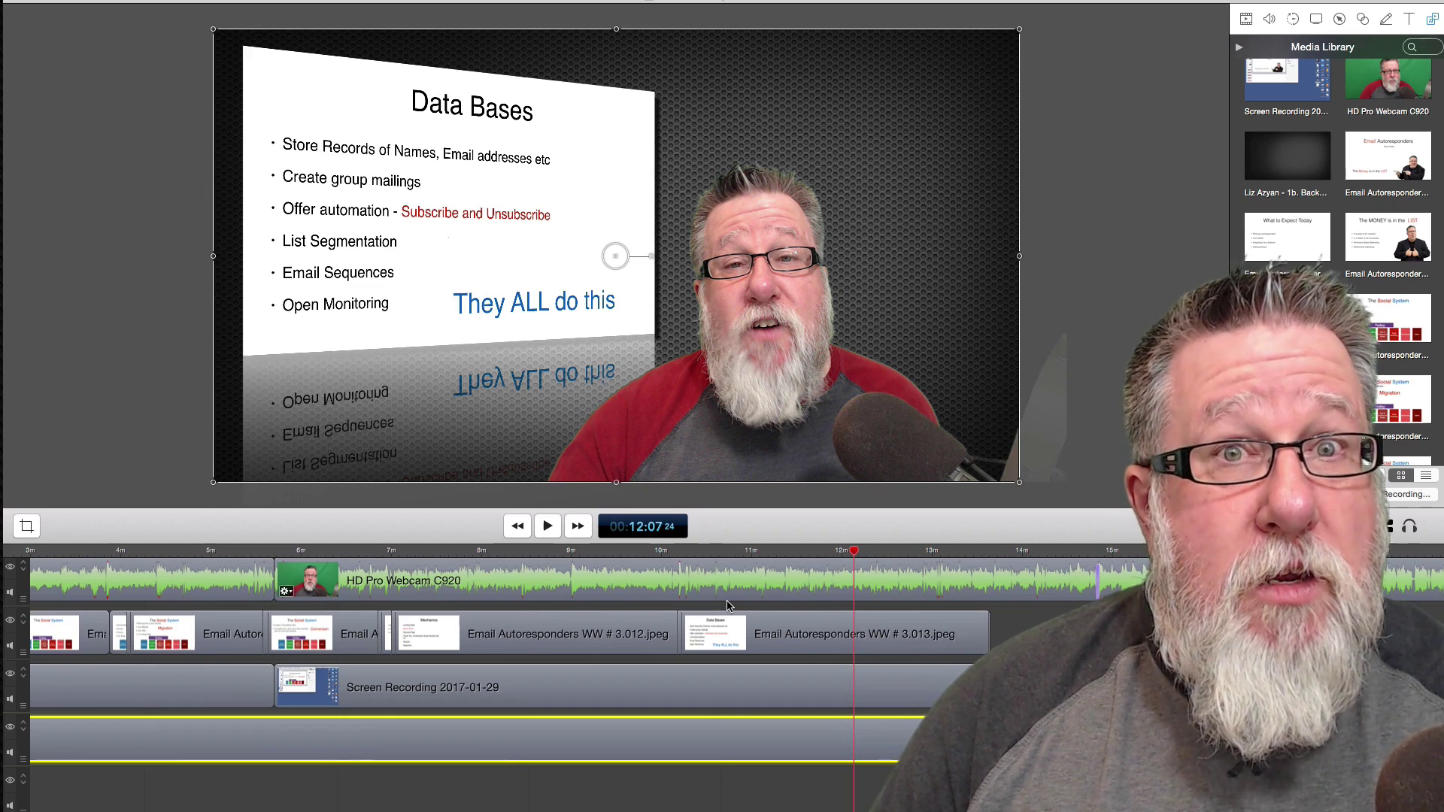
scroll(728, 607, right, 2)
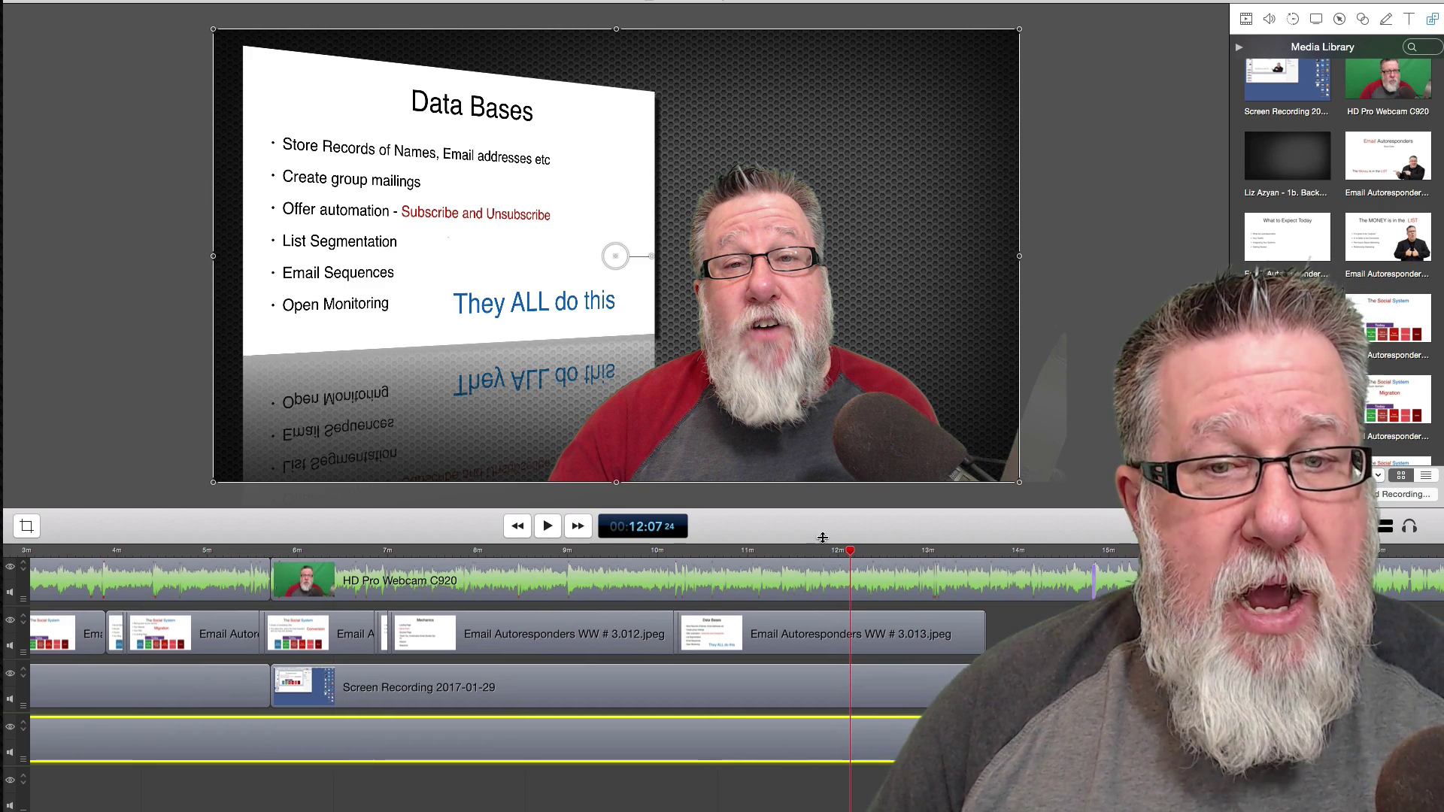
scroll(921, 604, right, 1)
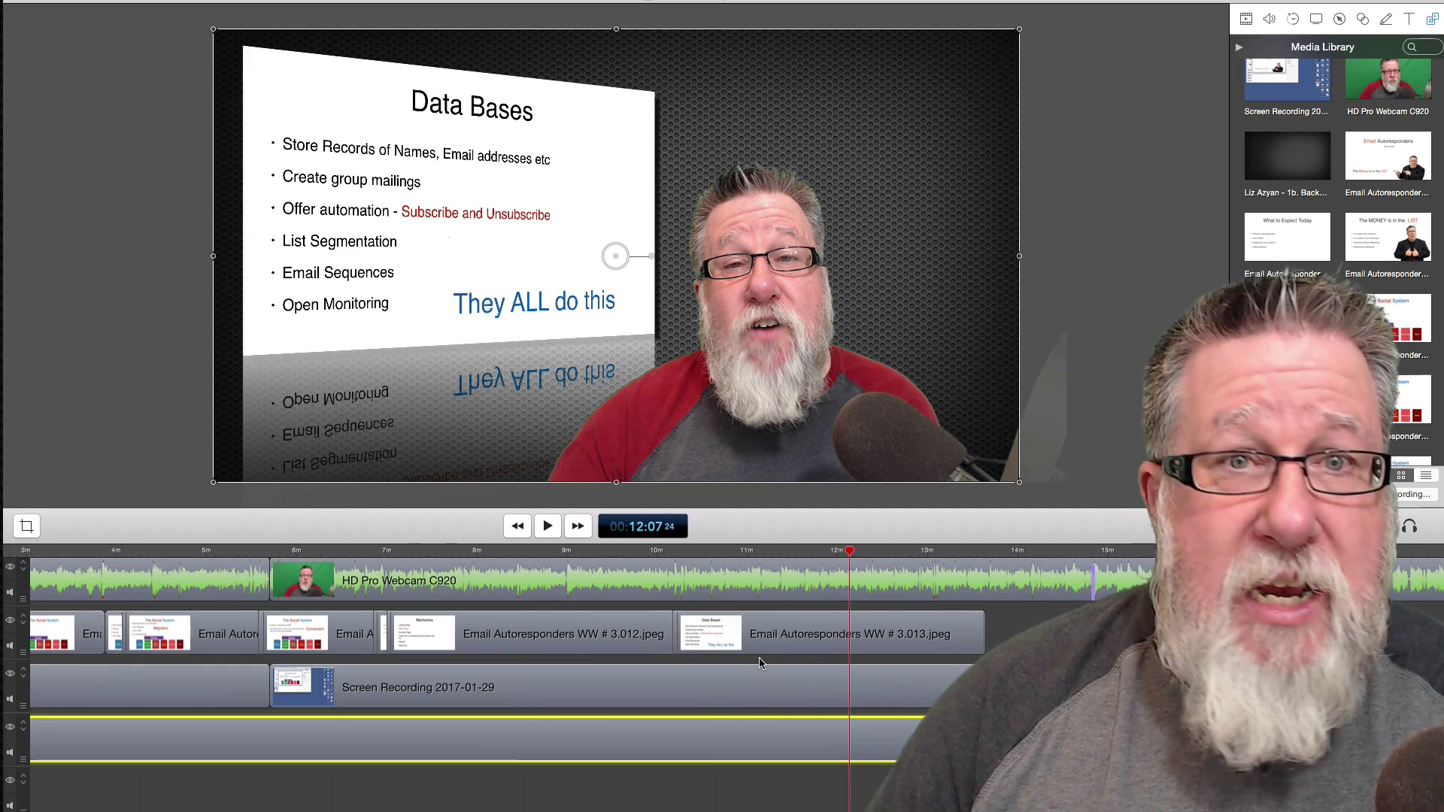
scroll(768, 651, right, 1)
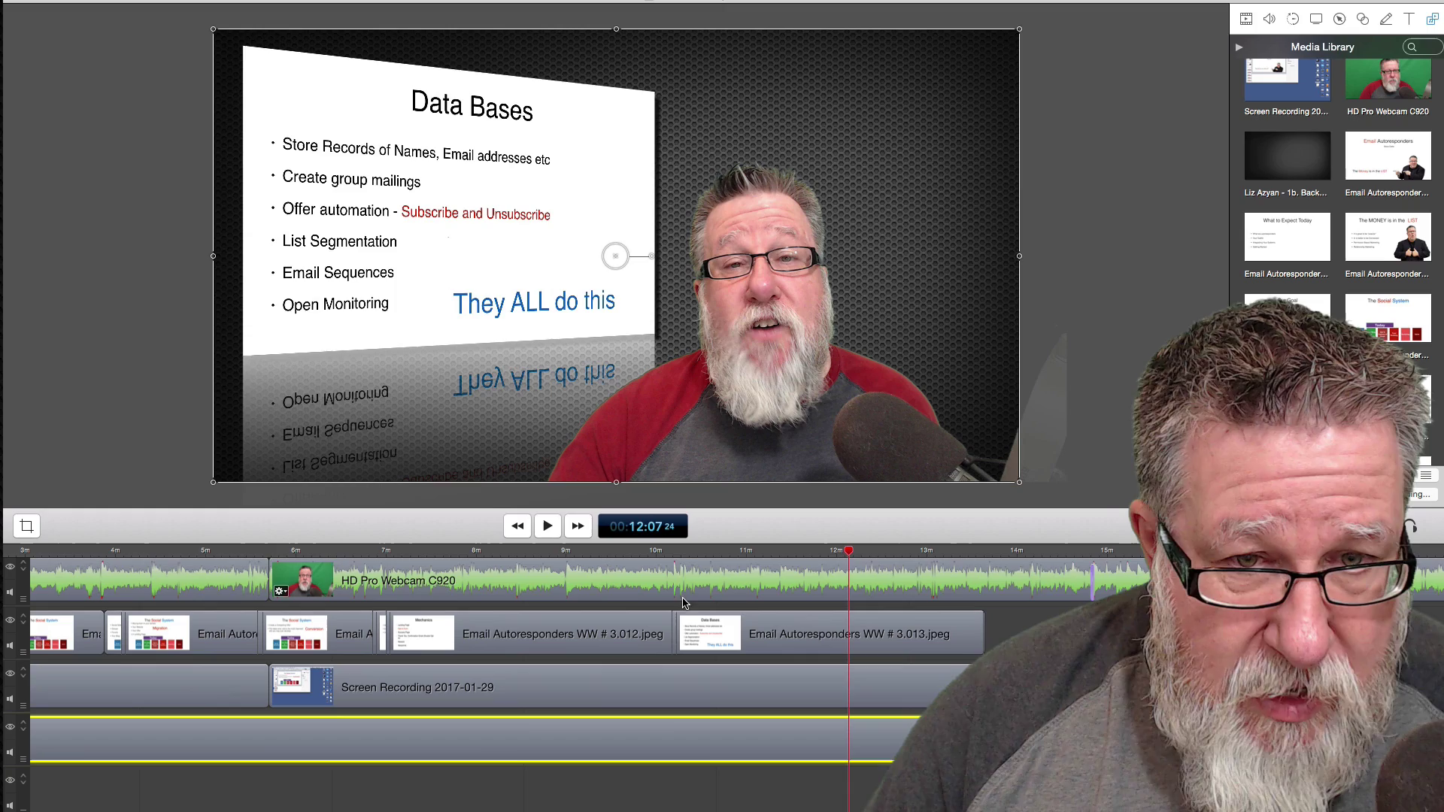
Preview the Mechanics-to-Data Bases slide change from 10:10, zooming the timeline in around it
click(671, 554)
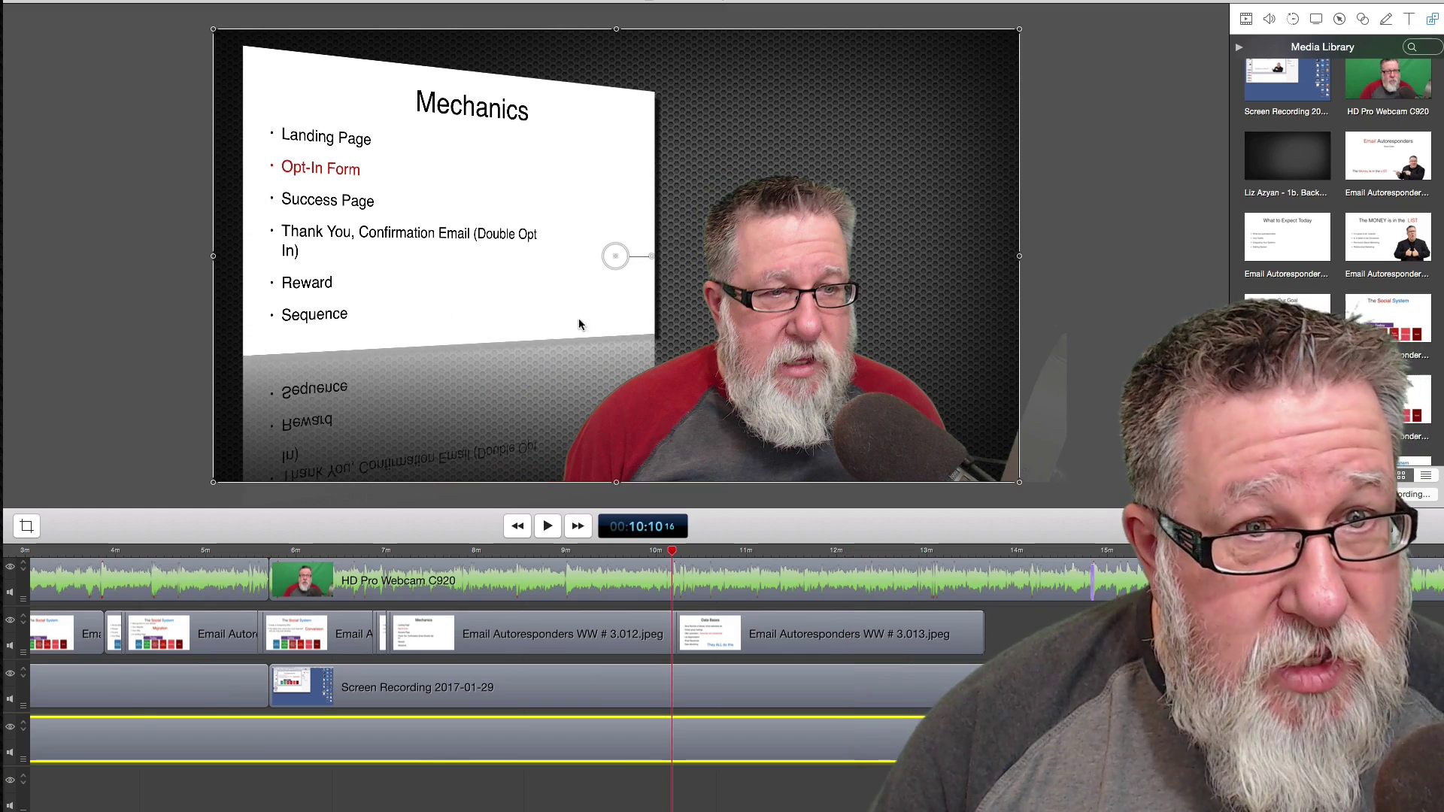
key(space)
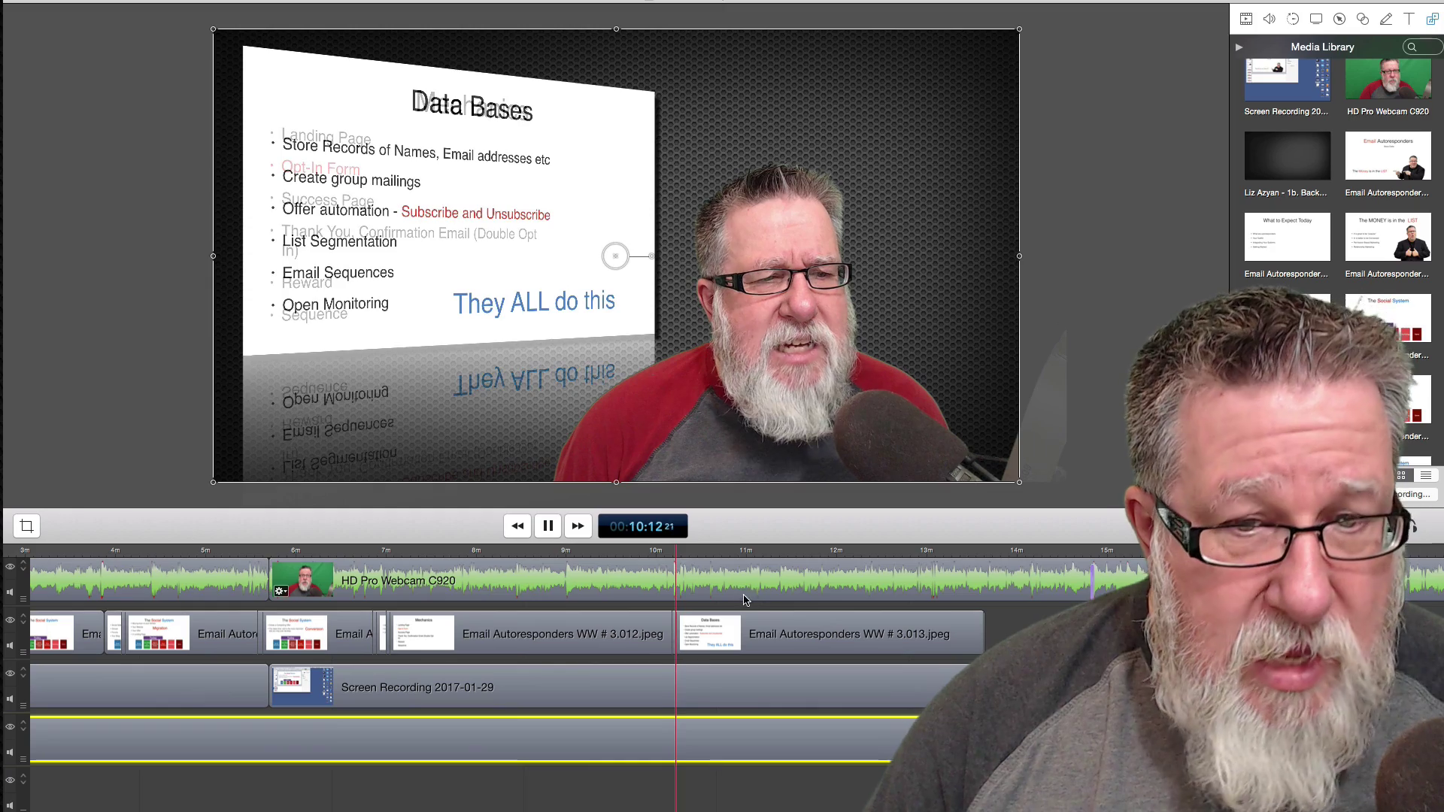
key(space)
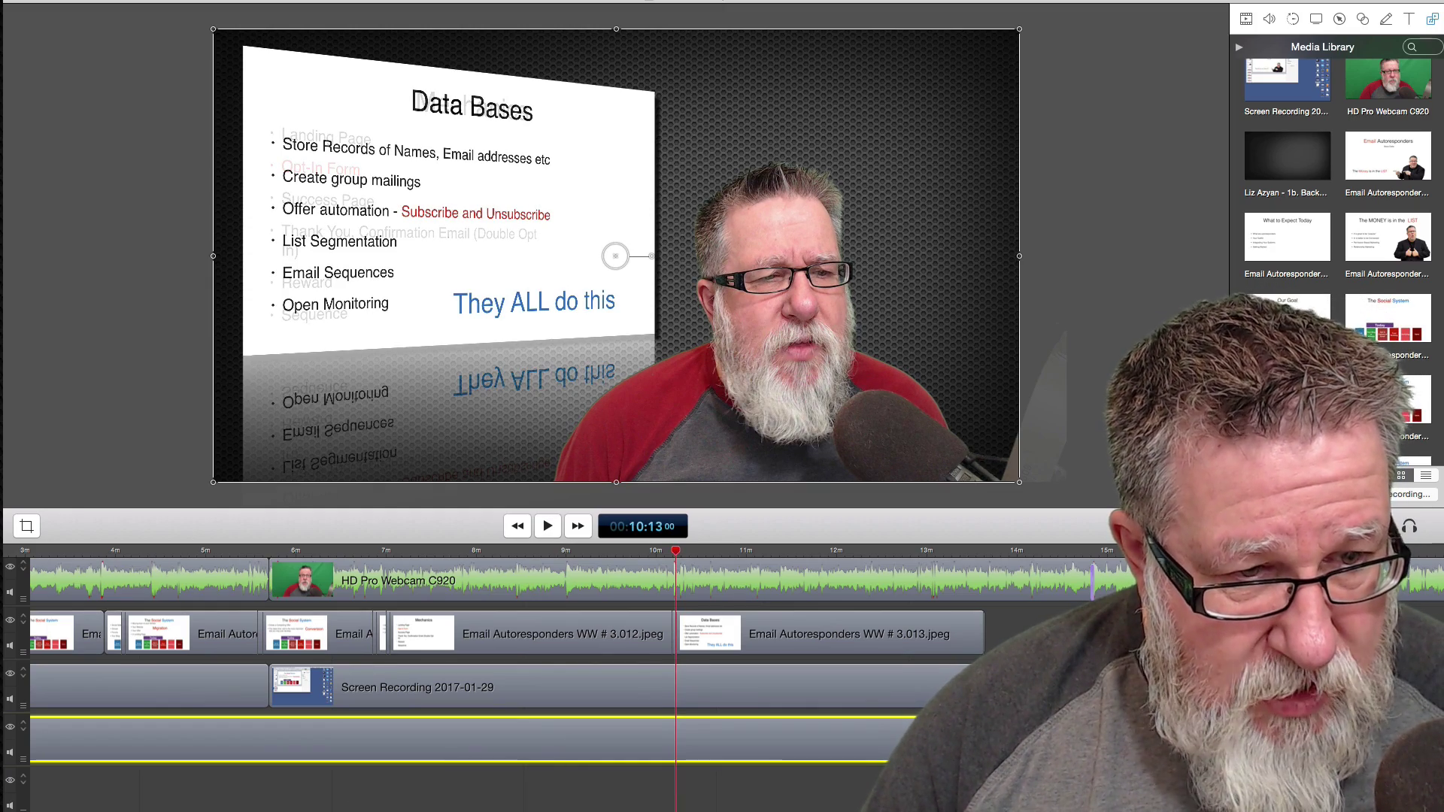
key(super+equal)
key(super+equal)
key(super+equal)
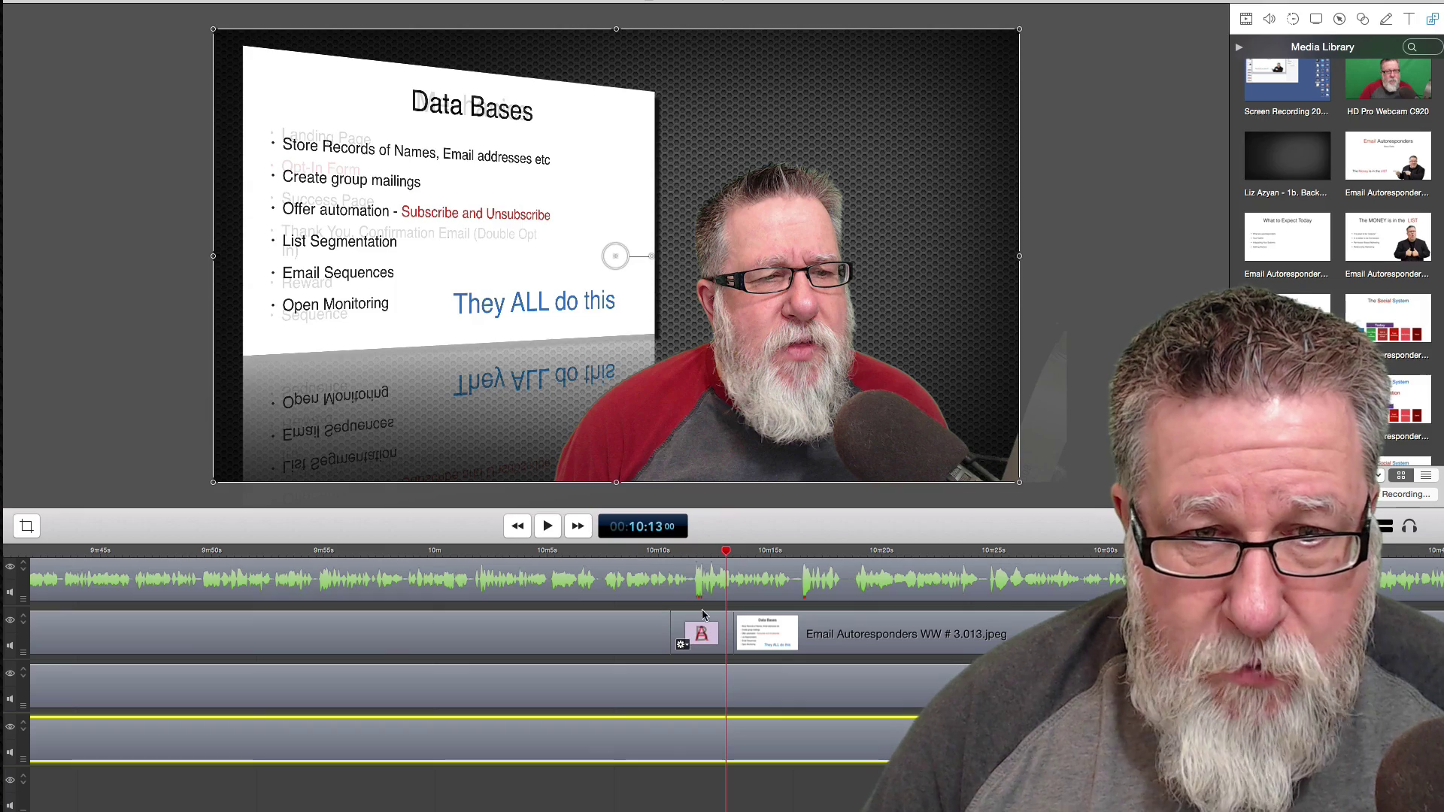
click(661, 553)
key(space)
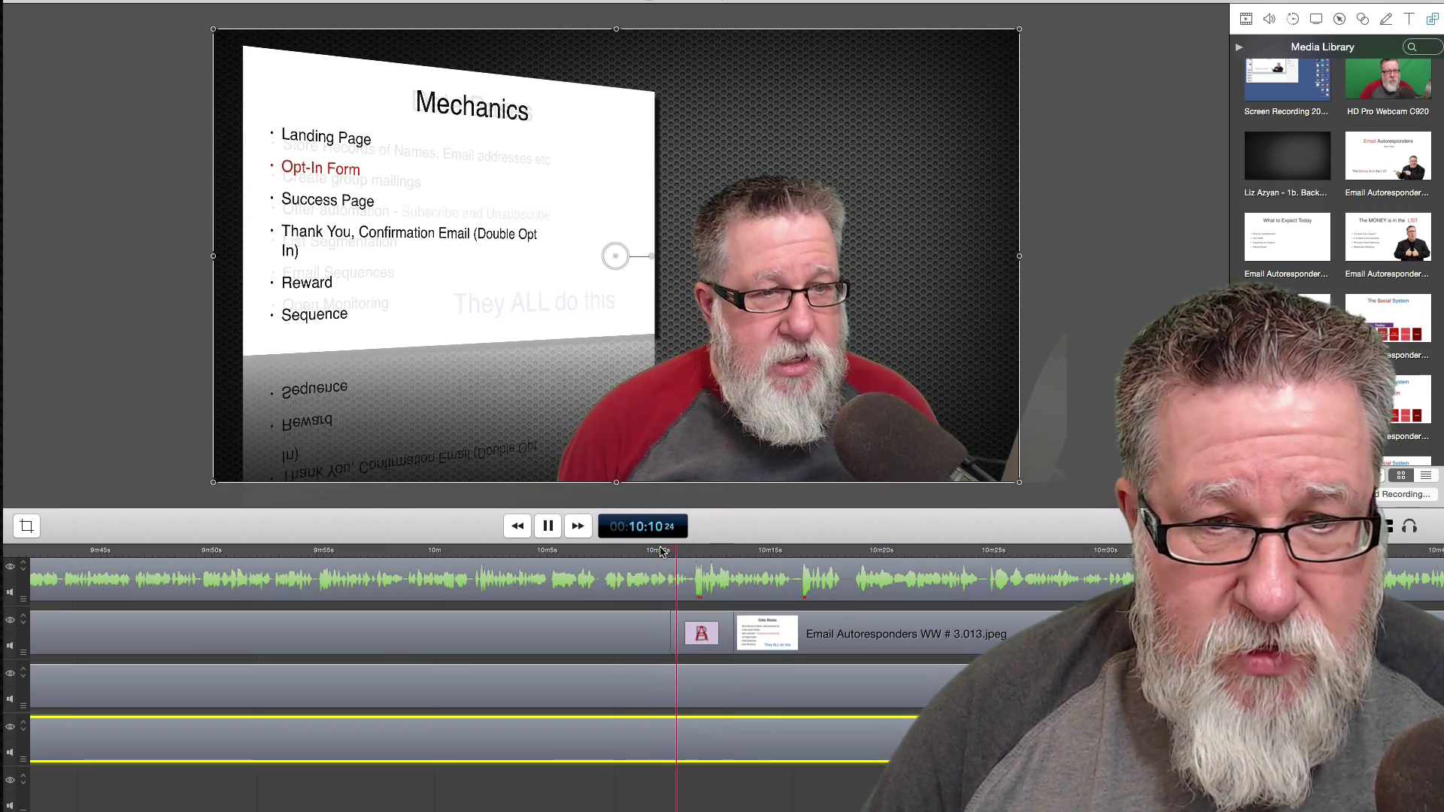
key(space)
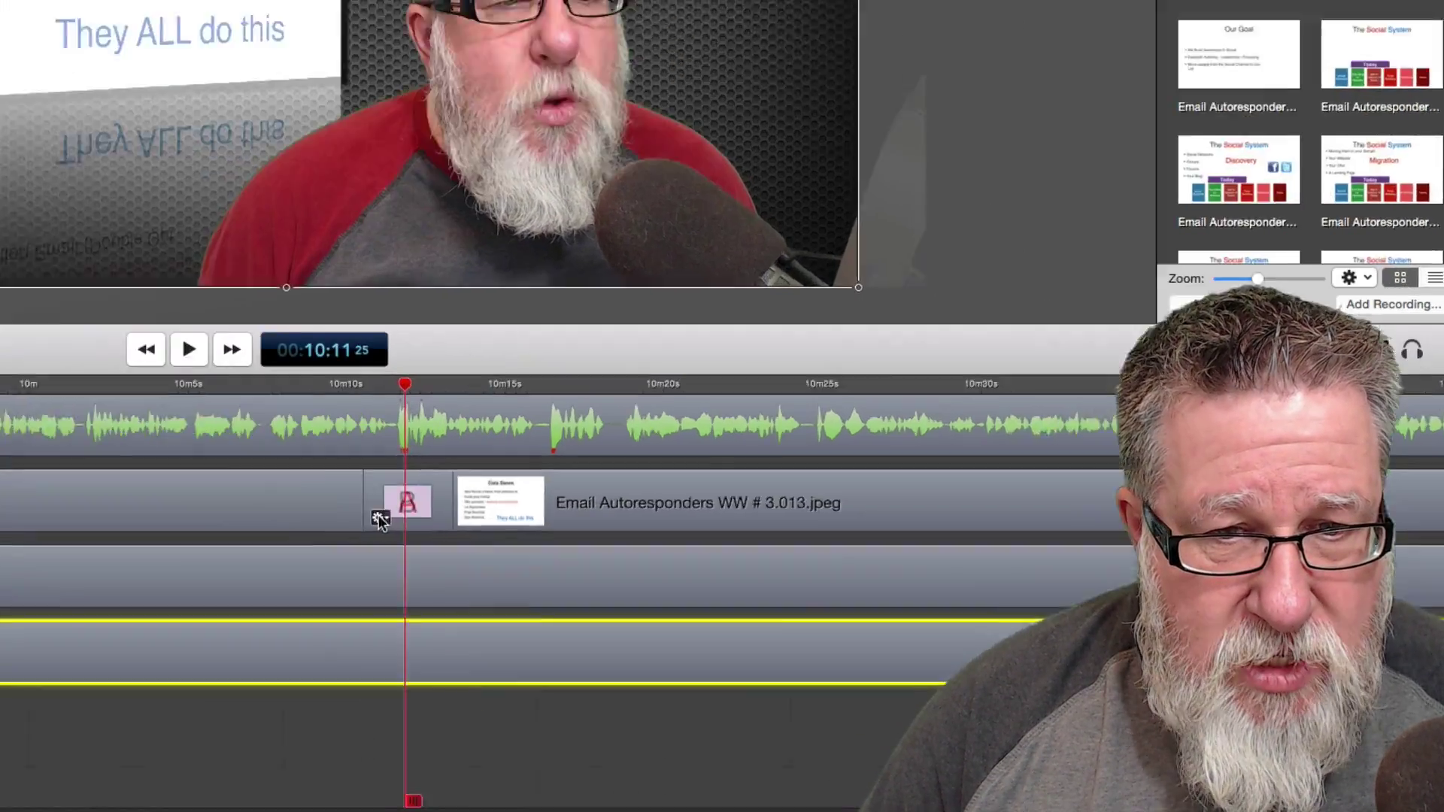
Switch the slide transition to Circle Wipe and play it back
click(682, 645)
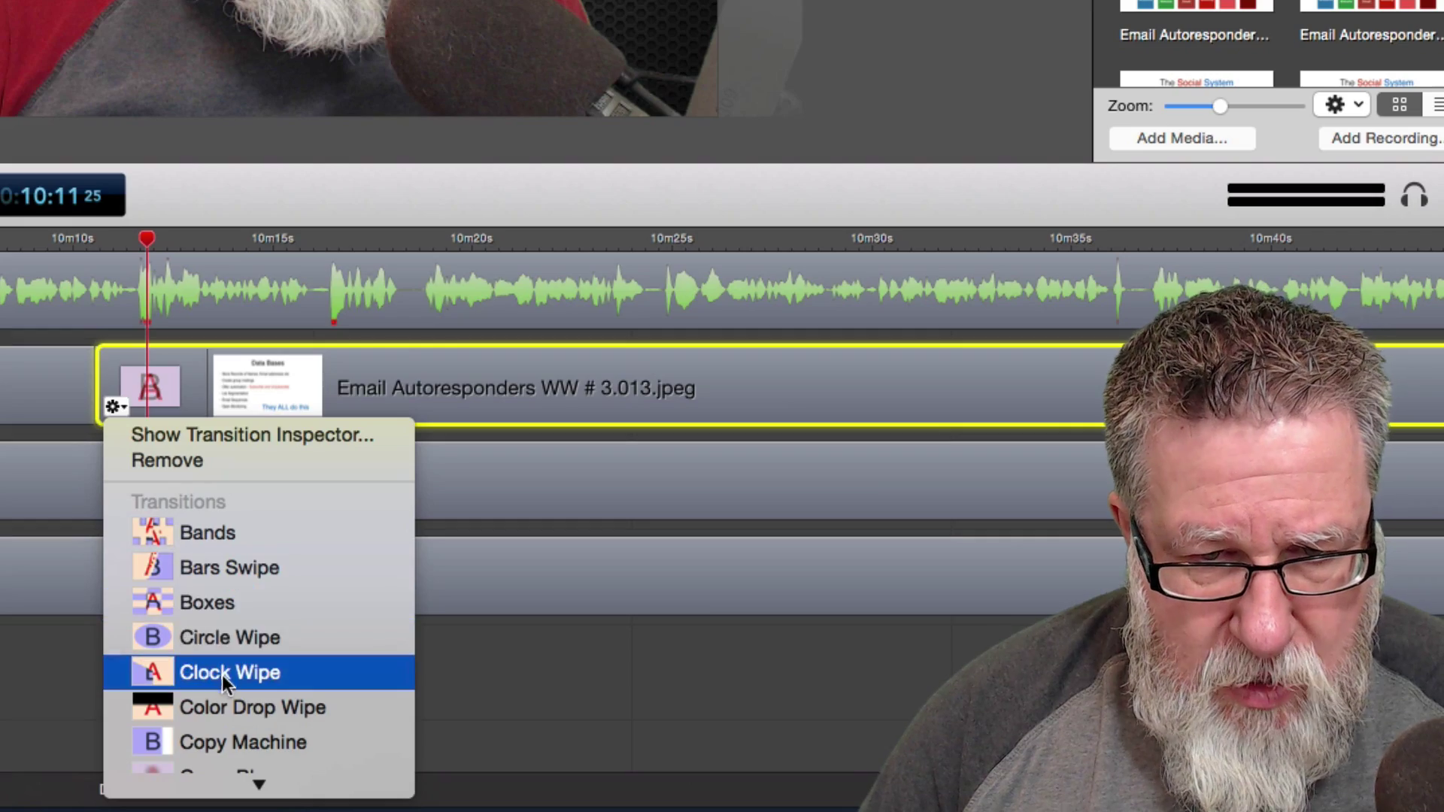
click(233, 636)
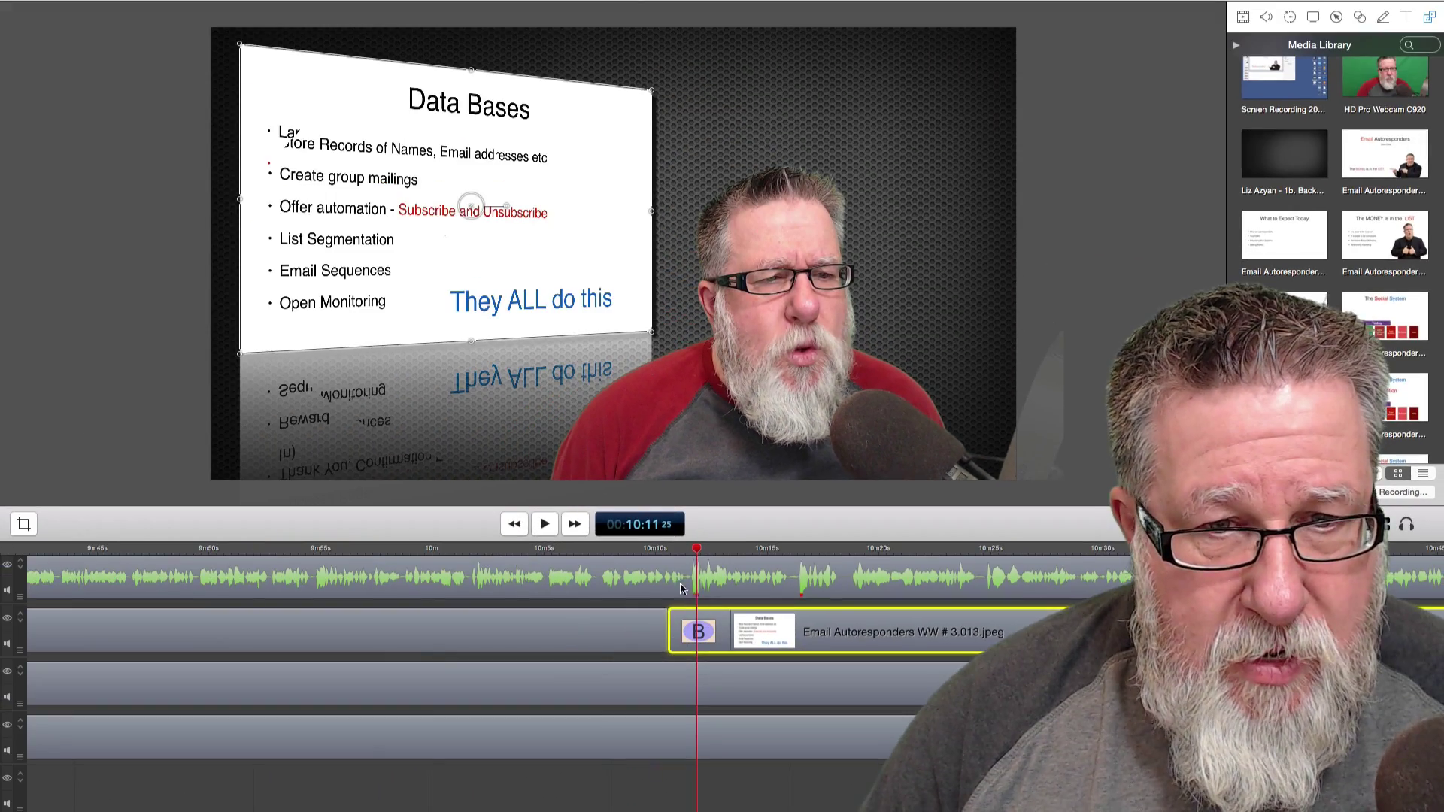
click(662, 556)
key(space)
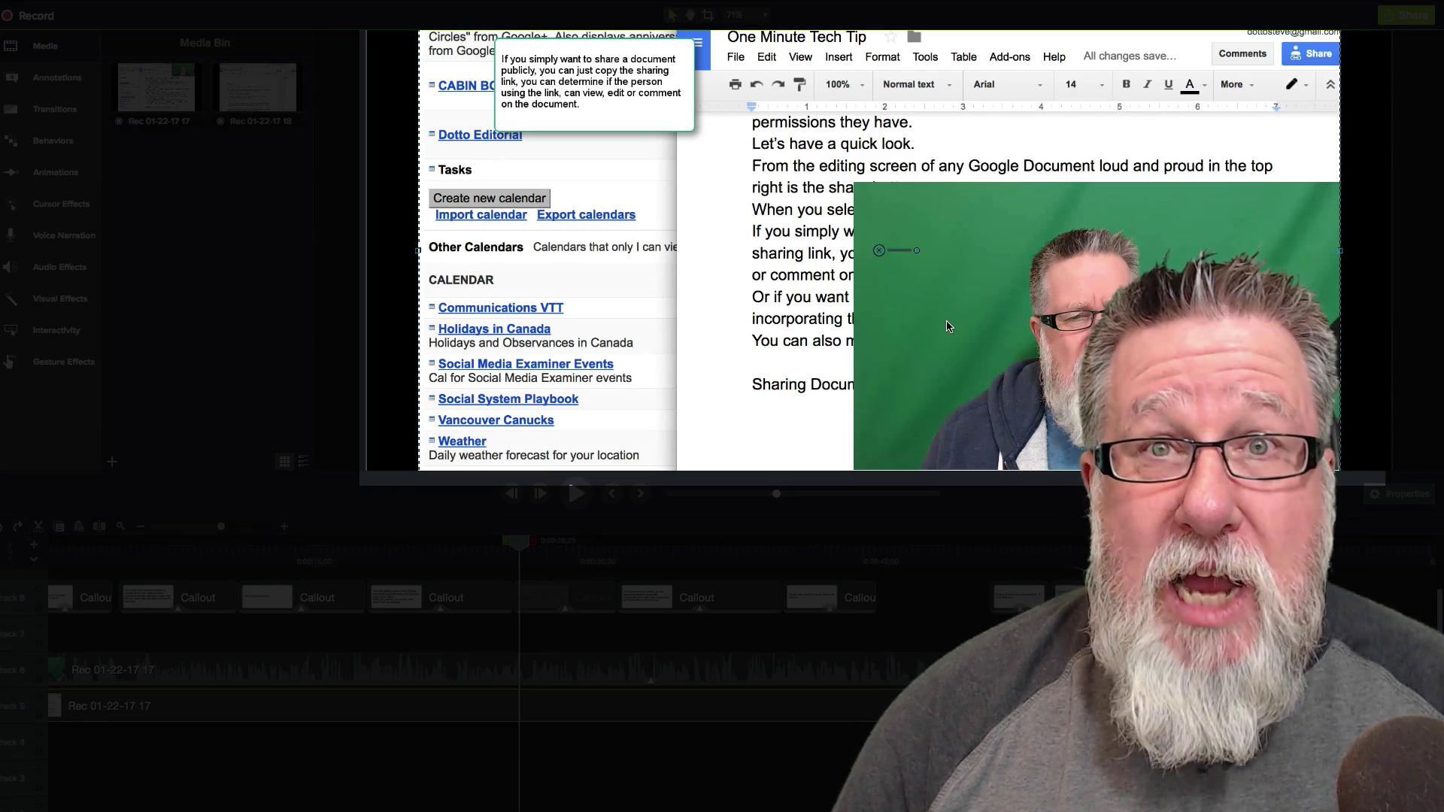
Drag the green-screen webcam clip about 140 px higher on the Camtasia canvas
drag(961, 331, 1035, 345)
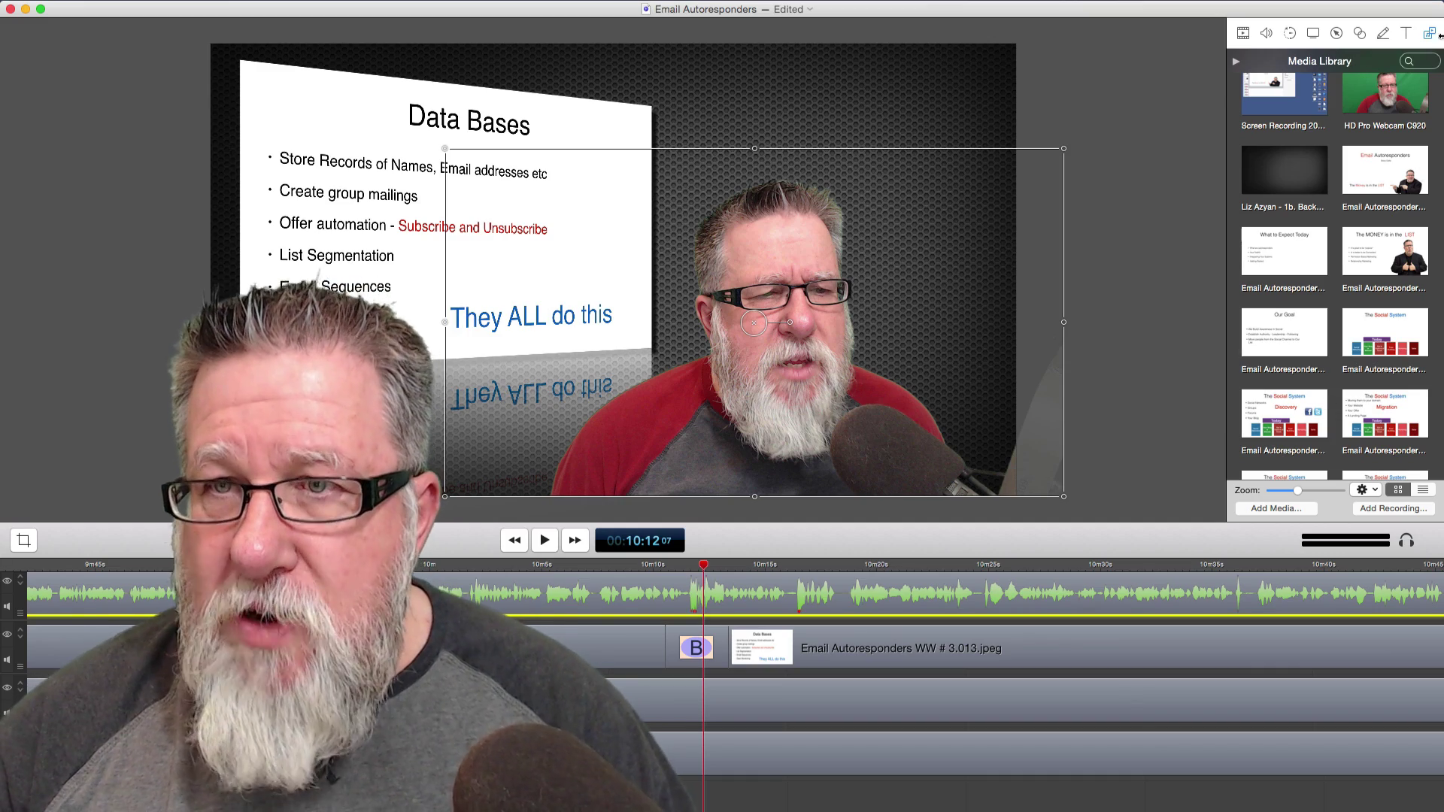
Uncheck Chroma Key under Video Filters in the webcam clip's Video Properties
click(1243, 33)
scroll(1299, 220, down, 1)
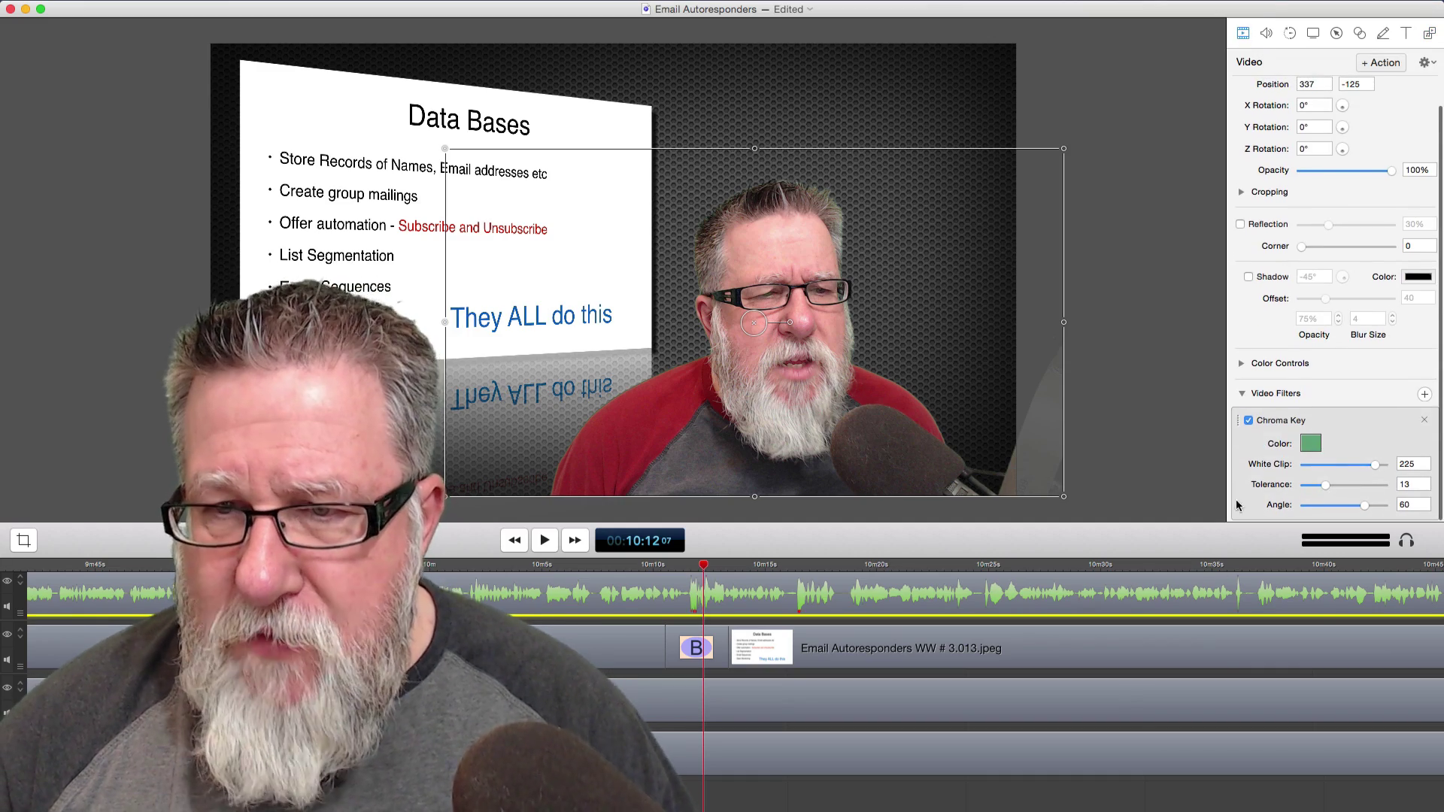
click(1248, 422)
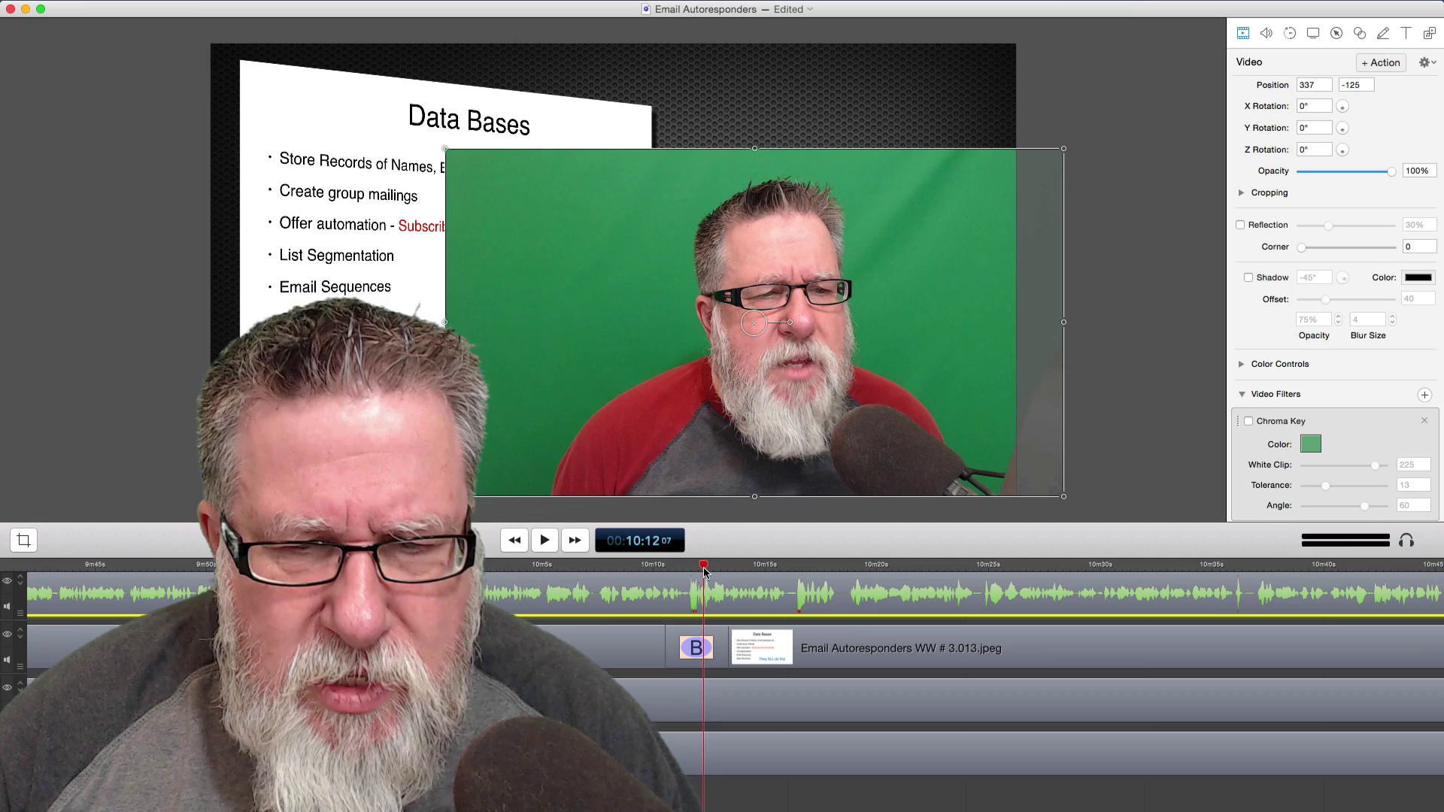
Scrub back slightly and play to preview the green backdrop over the Data Bases slide
drag(706, 572, 692, 580)
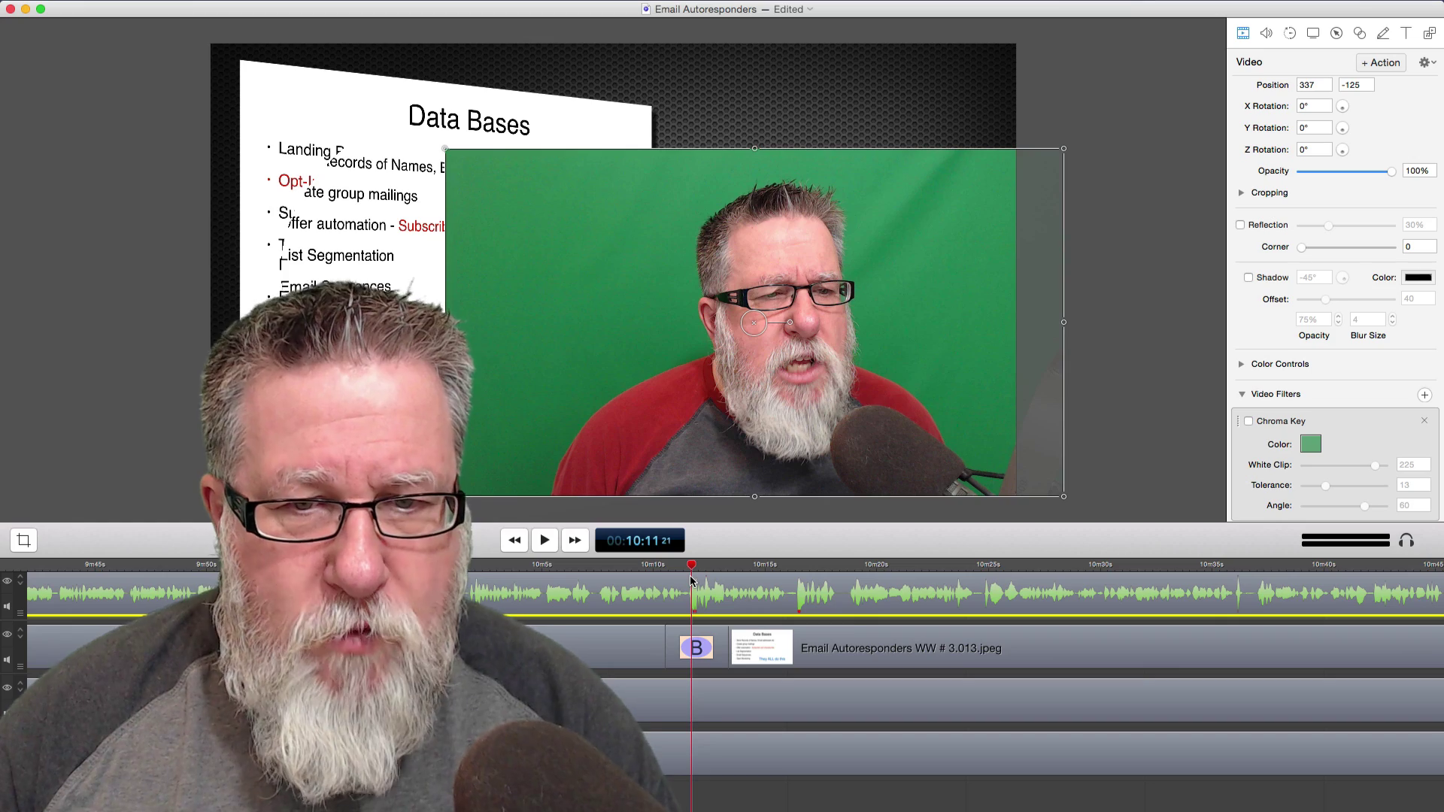
key(space)
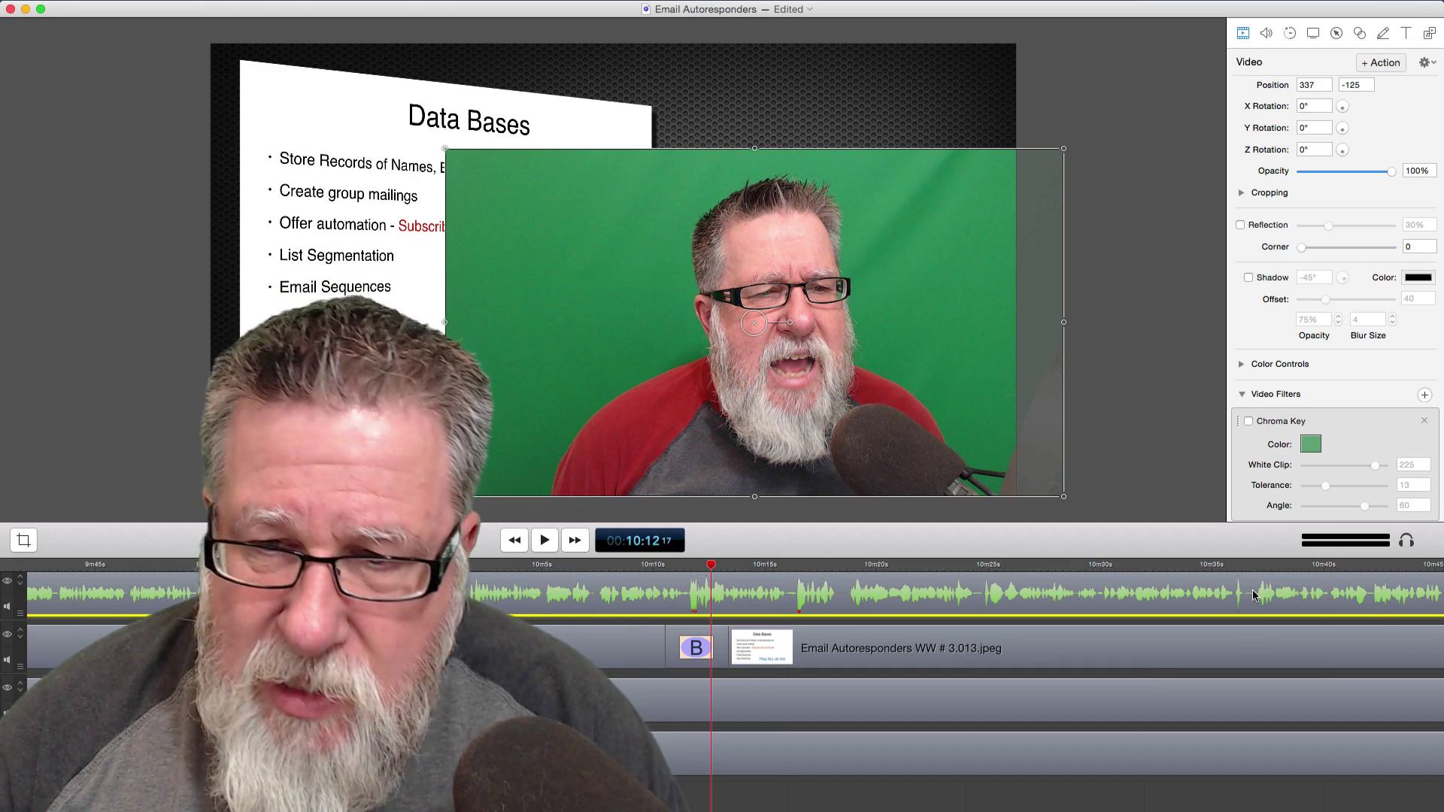
scroll(1230, 593, right, 5)
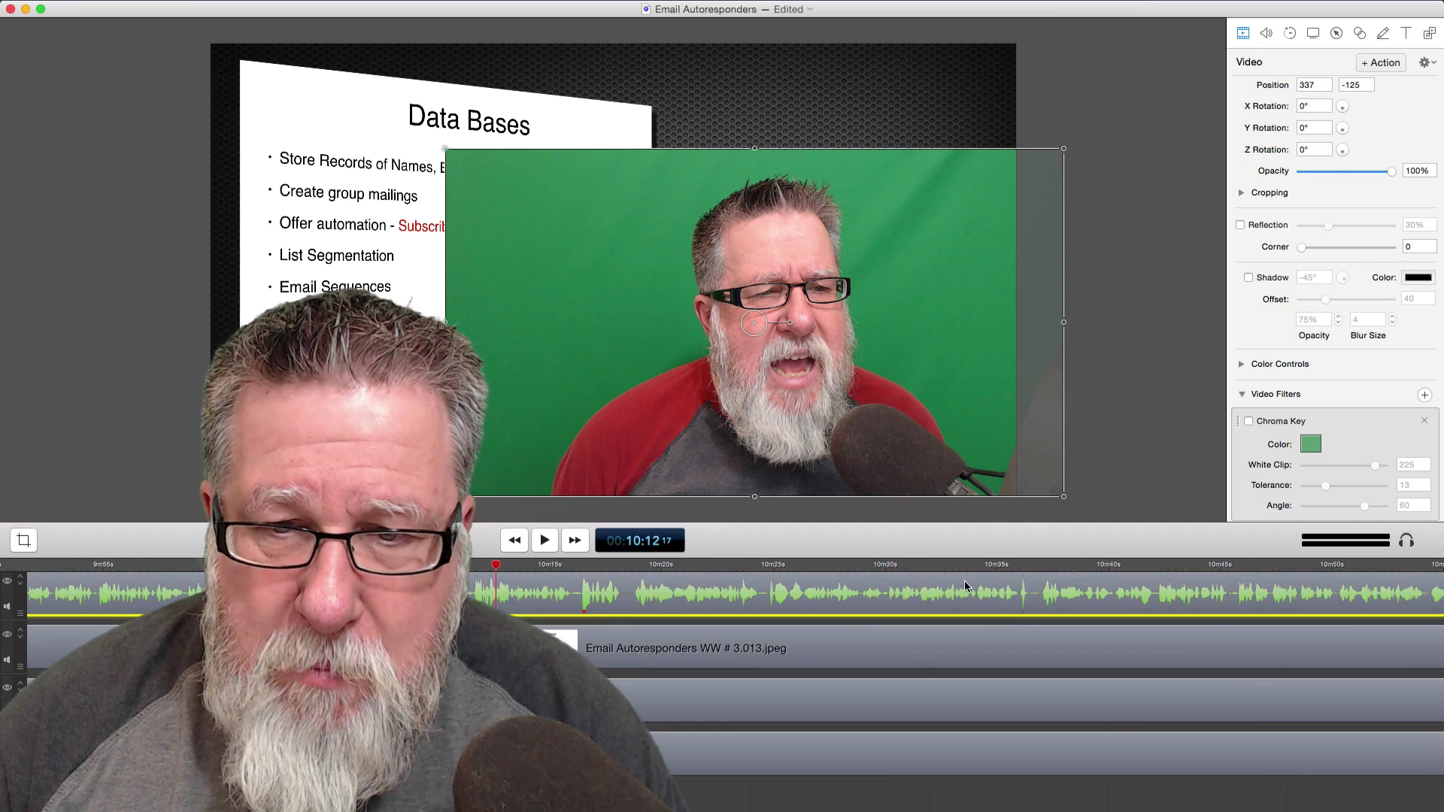
scroll(1292, 600, right, 8)
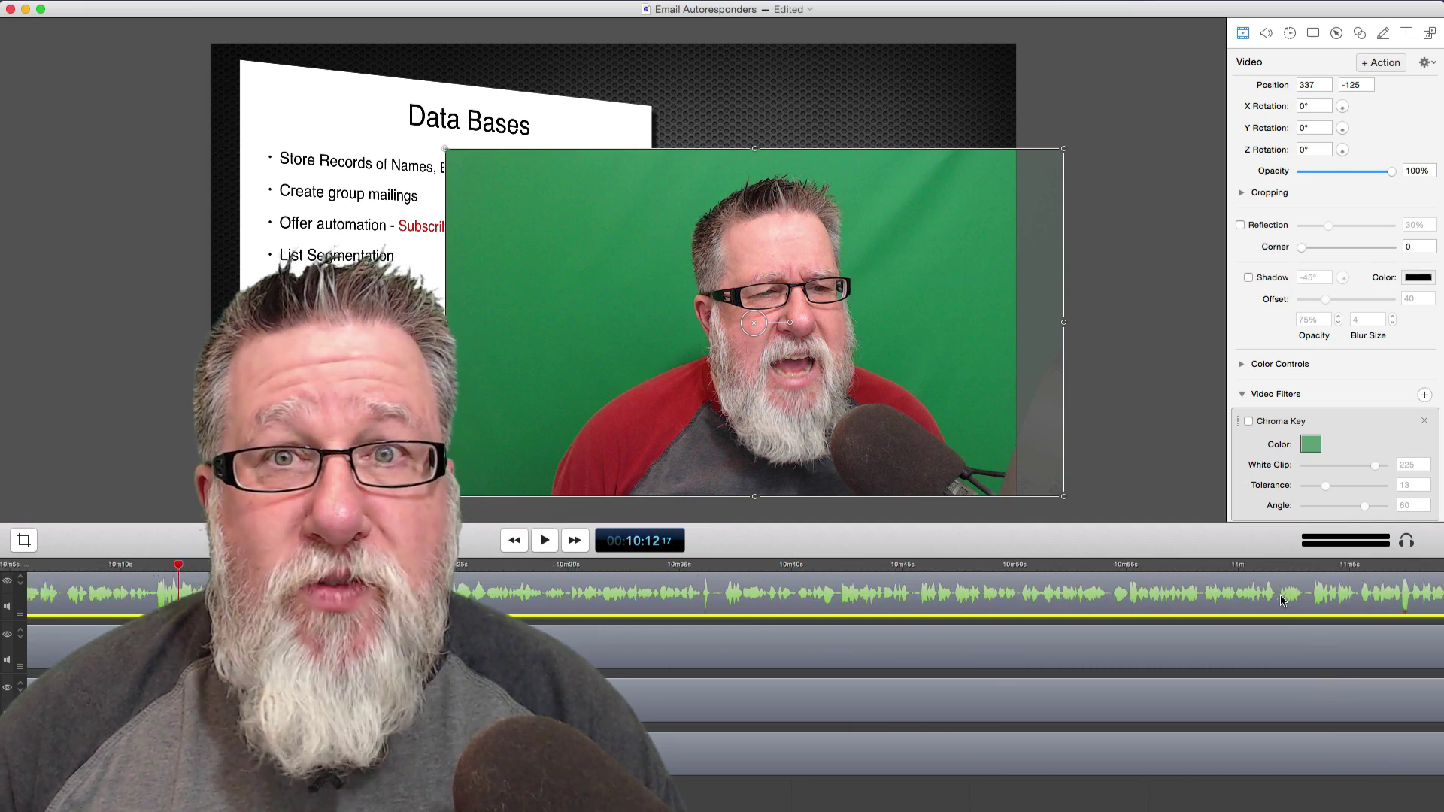
scroll(1149, 602, left, 3)
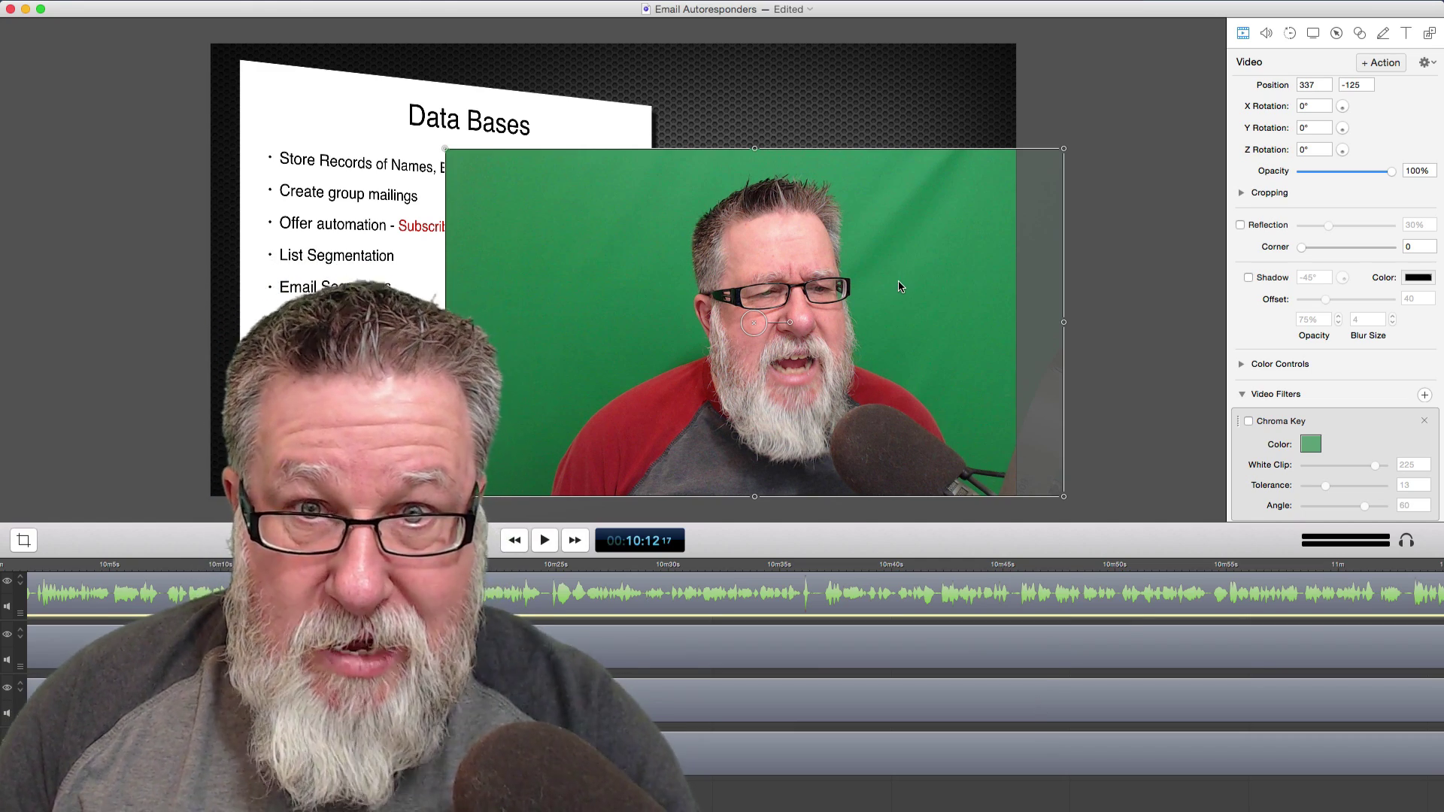
scroll(1386, 384, down, 1)
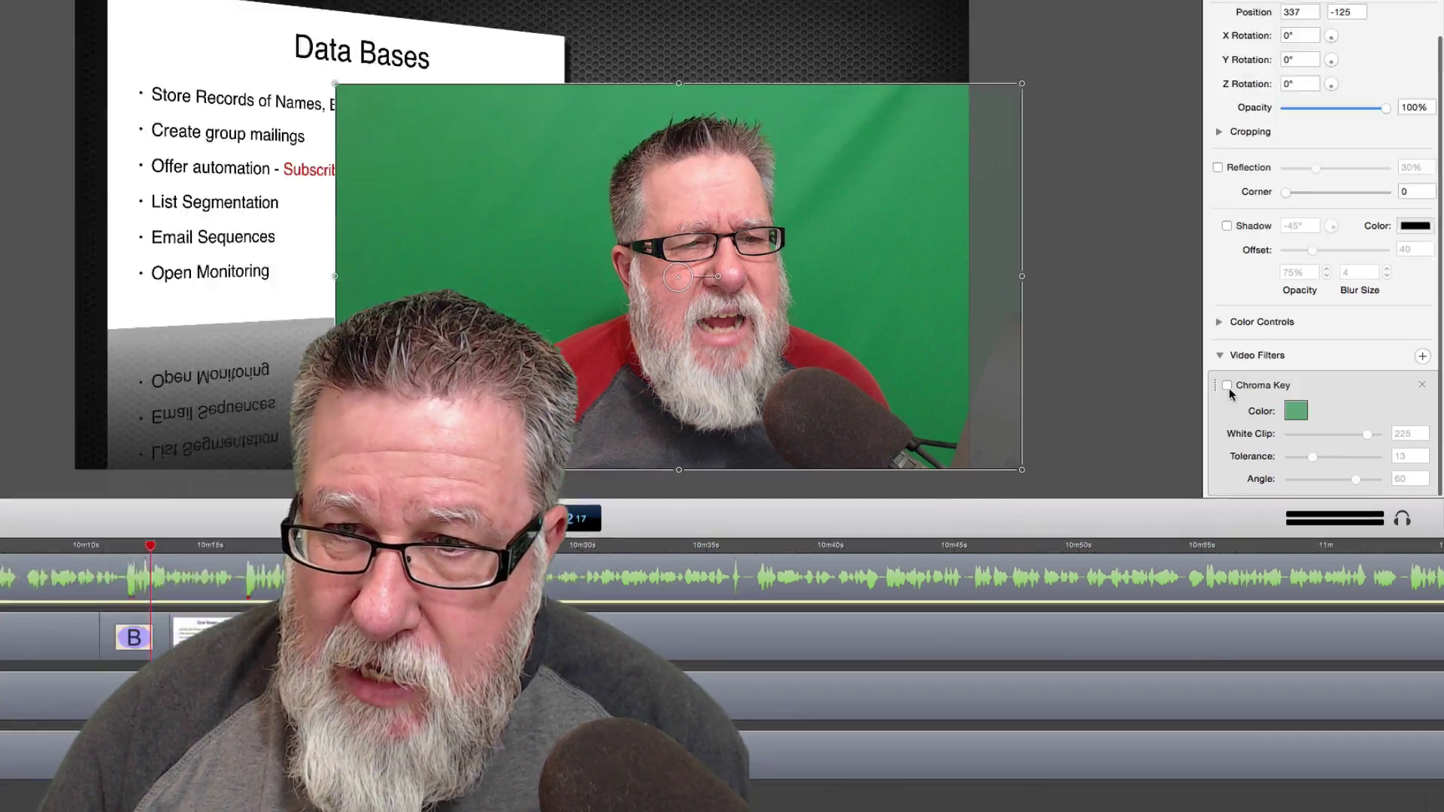
Re-enable Chroma Key and sample the green backdrop in the preview as the key colour
click(1249, 421)
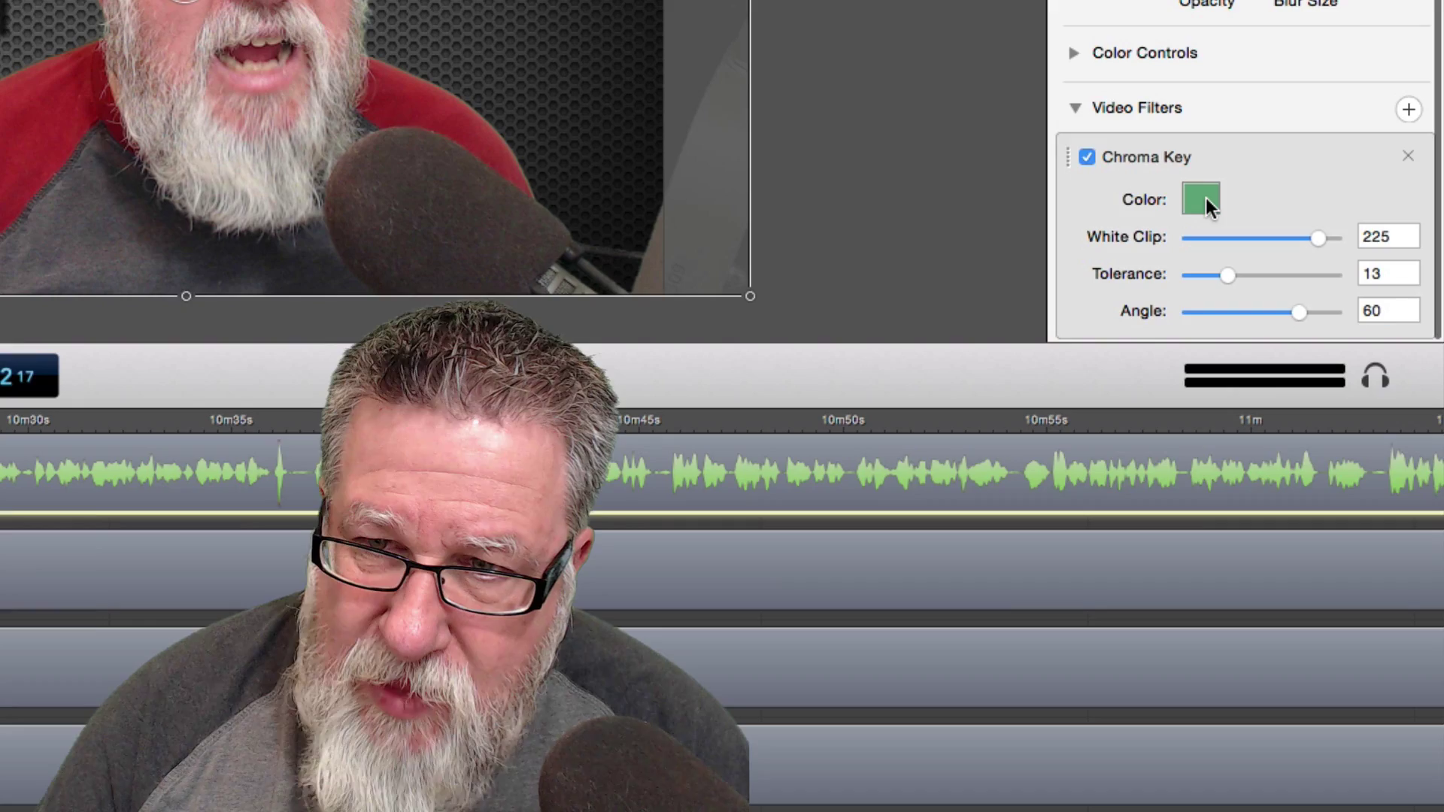
scroll(1185, 207, up, 1)
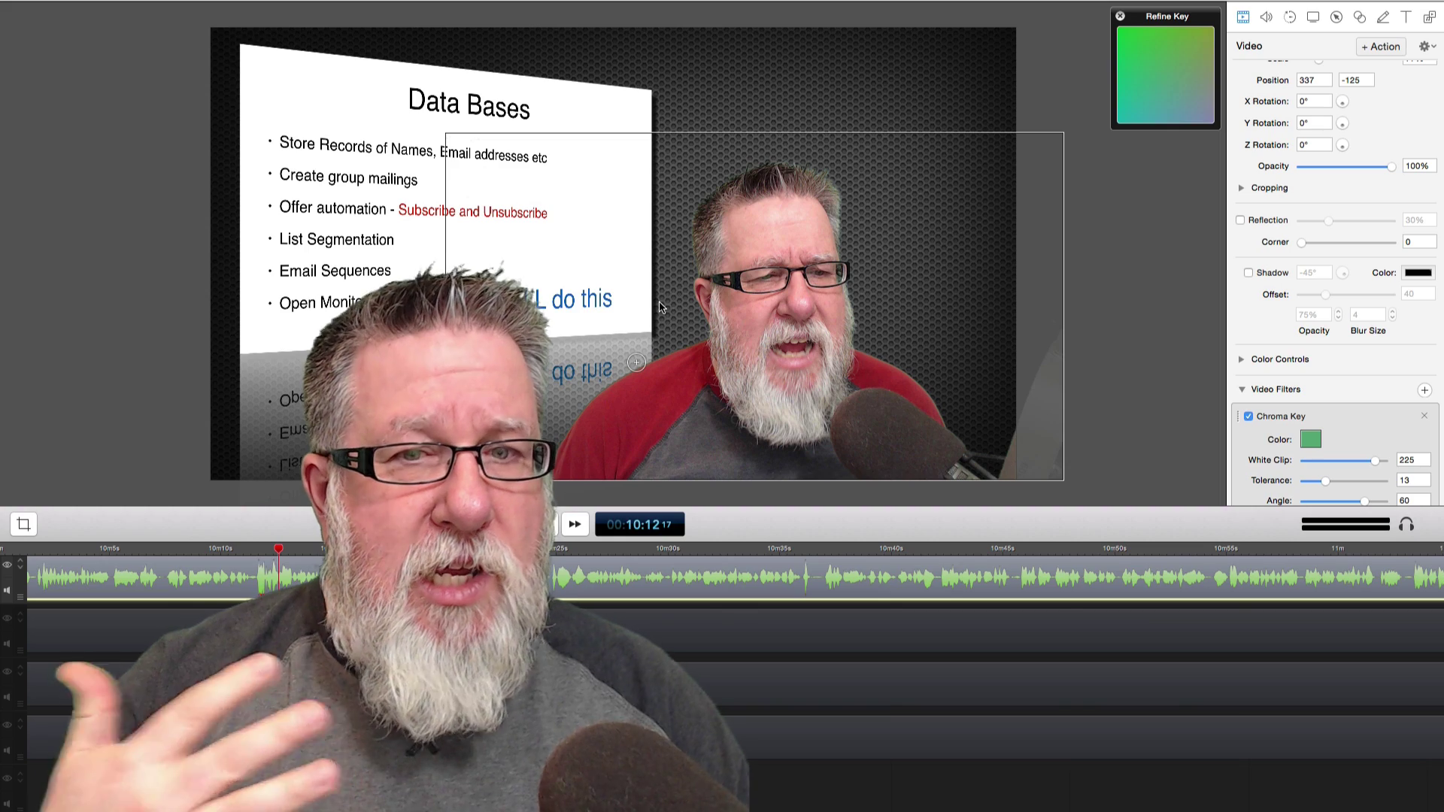
click(719, 455)
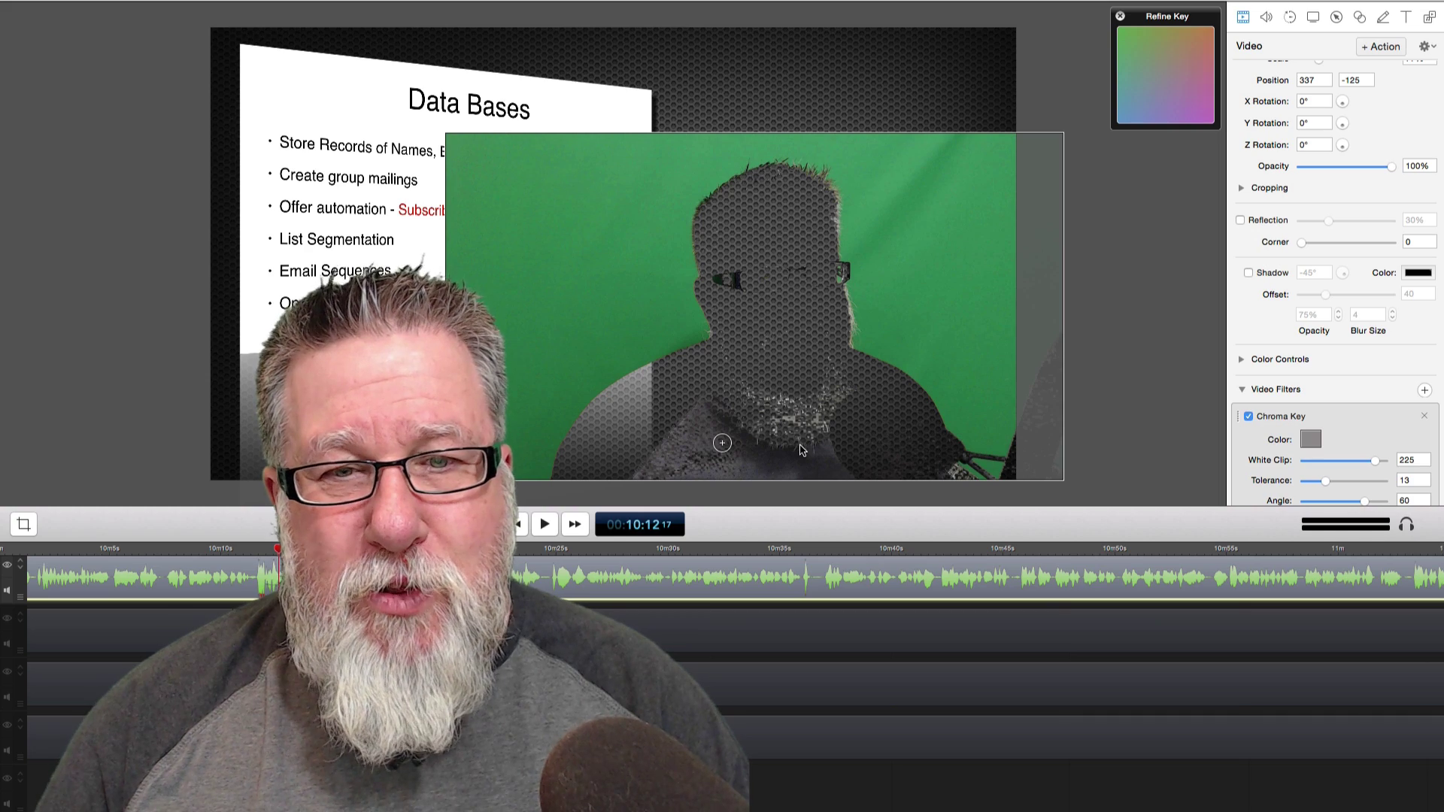
click(617, 305)
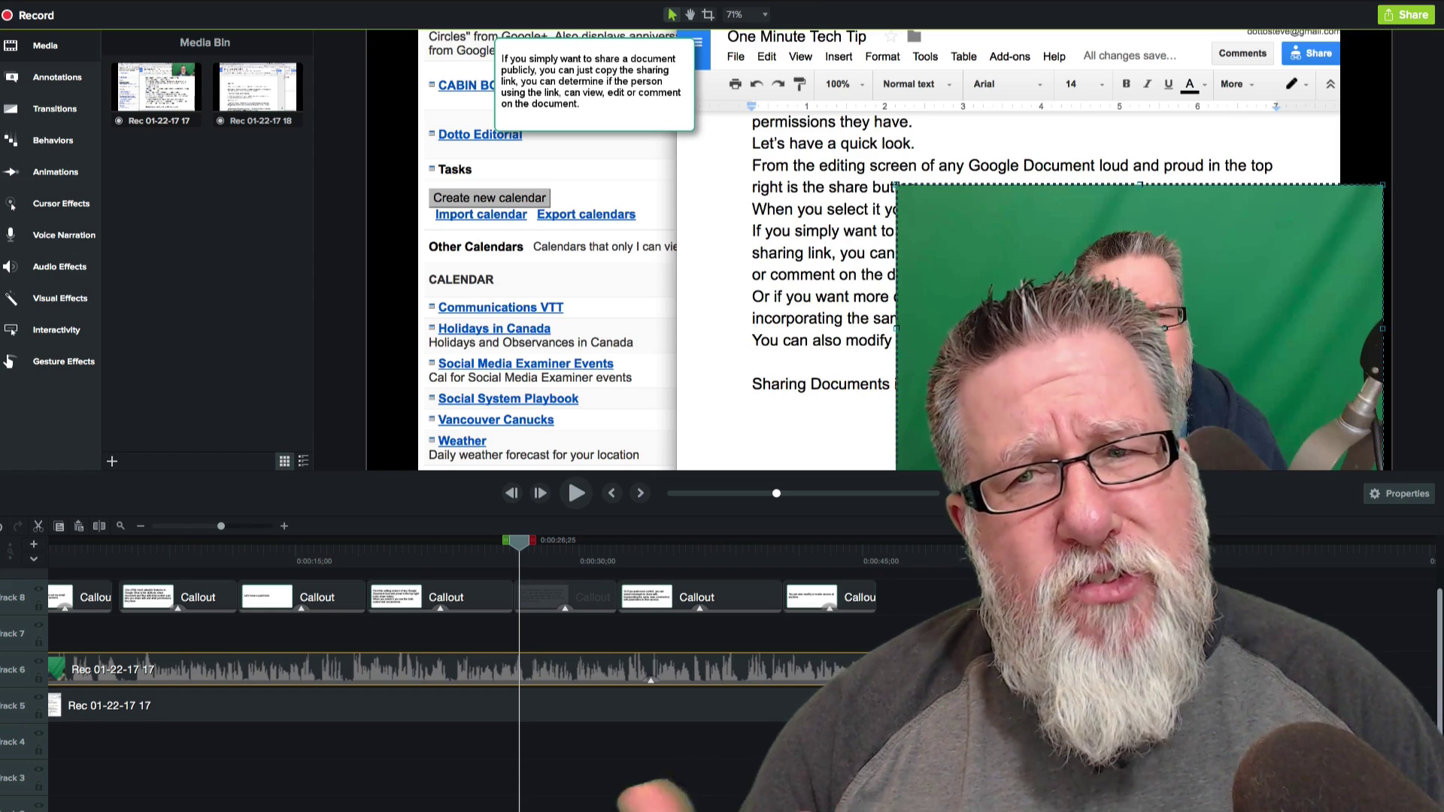
Zoom the canvas to 65% and move the webcam clip down to Position Y -181.7
key(super+minus)
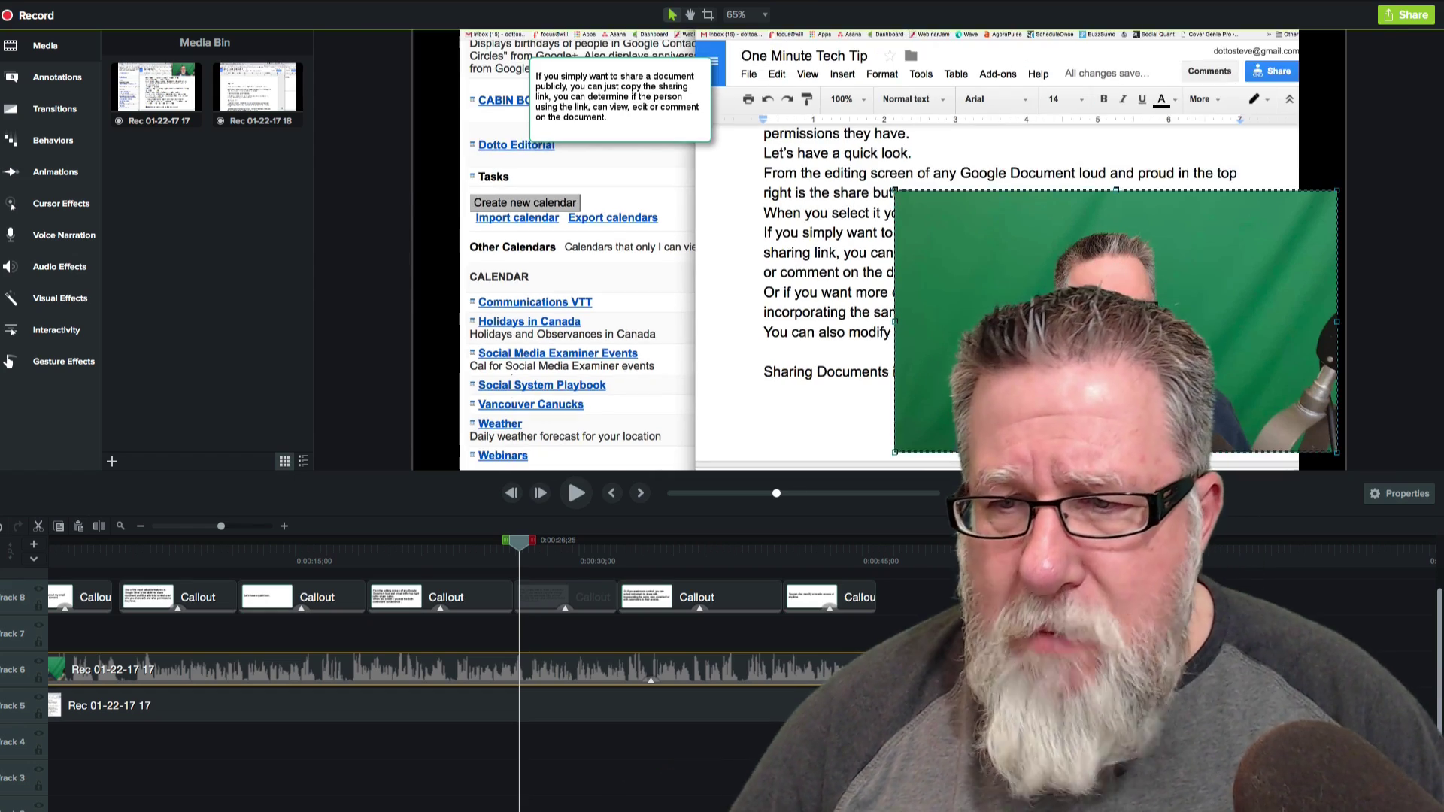
click(1408, 500)
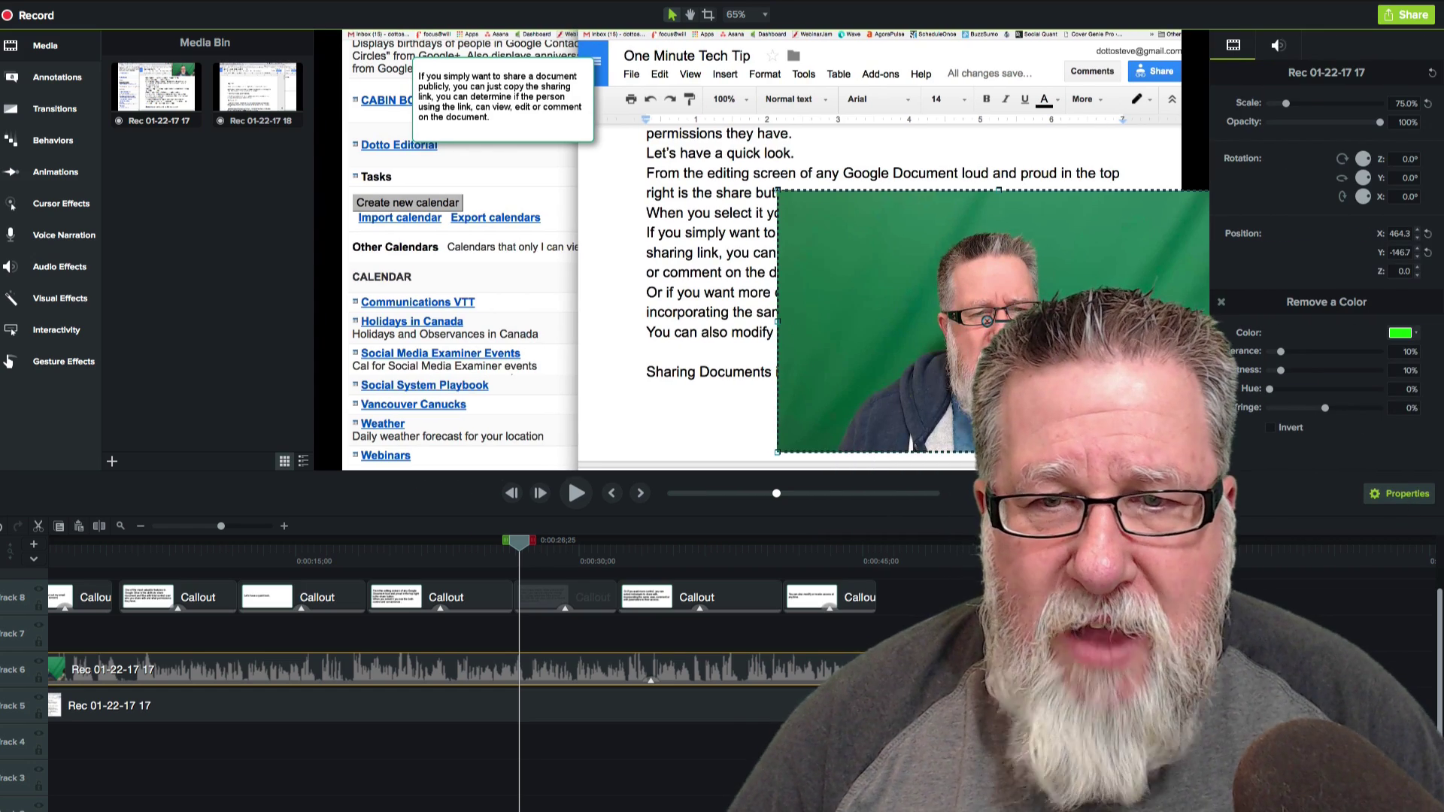
drag(988, 322, 985, 337)
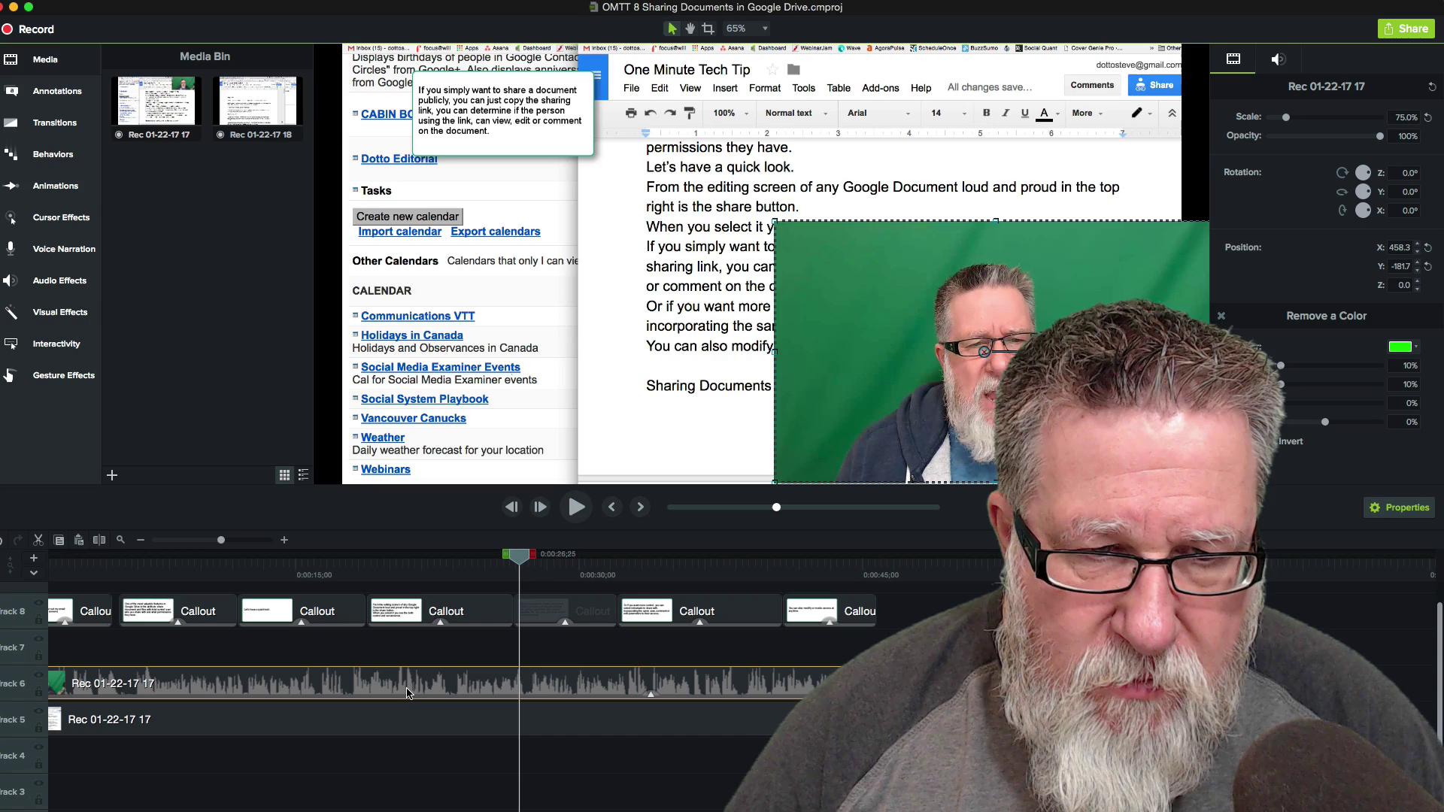
Apply the Remove a Color effect to the webcam clip and eyedrop the green backdrop
click(58, 315)
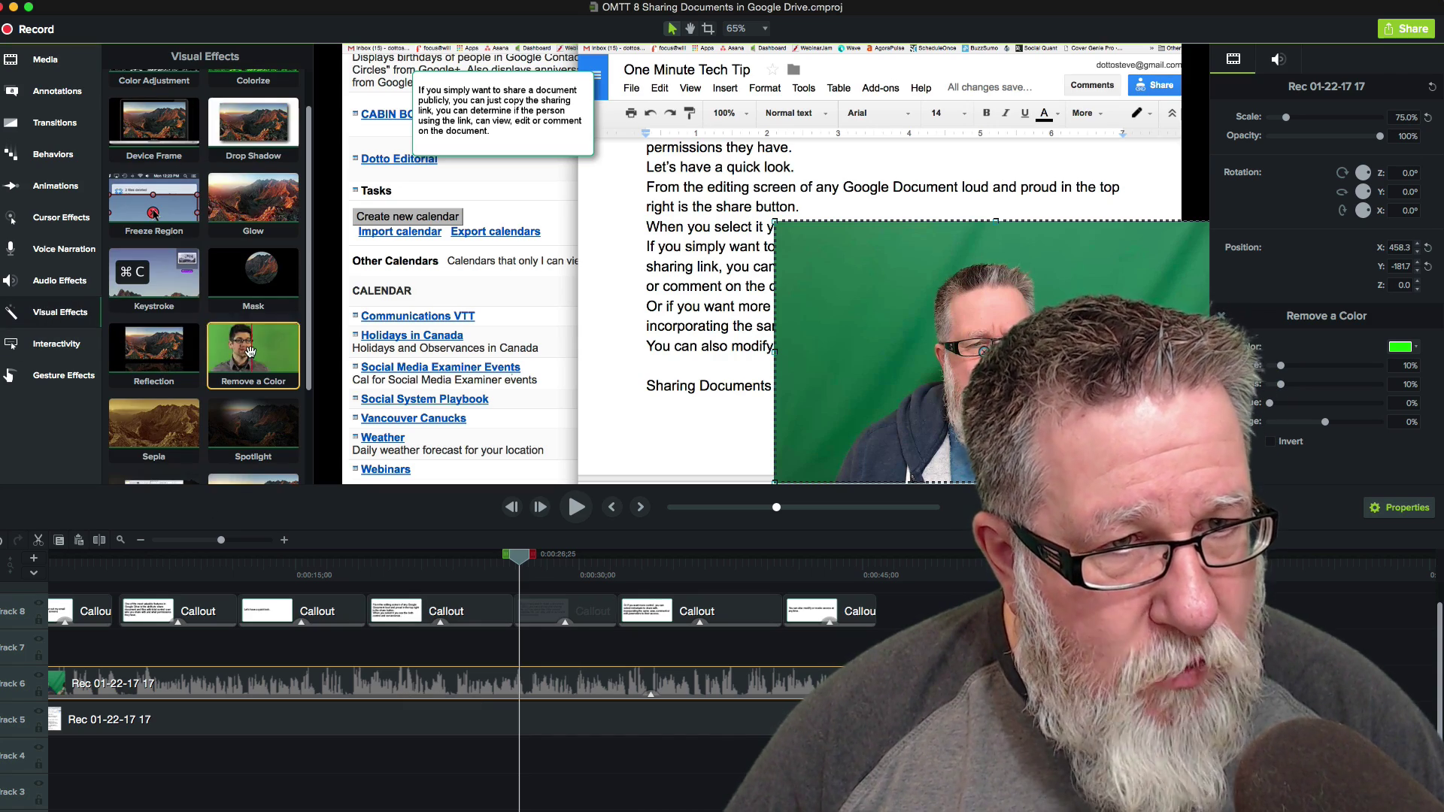
drag(251, 351, 432, 683)
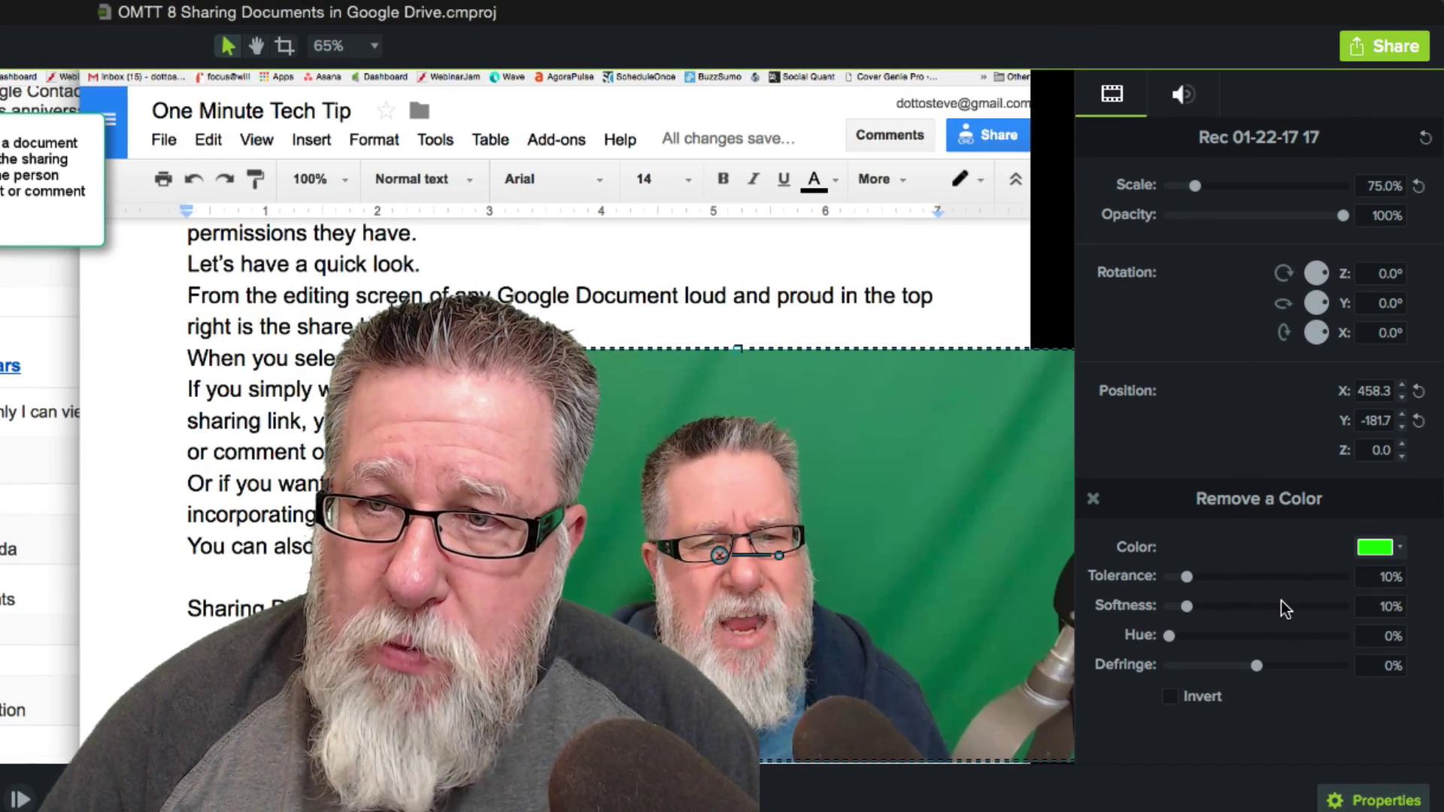
click(1374, 549)
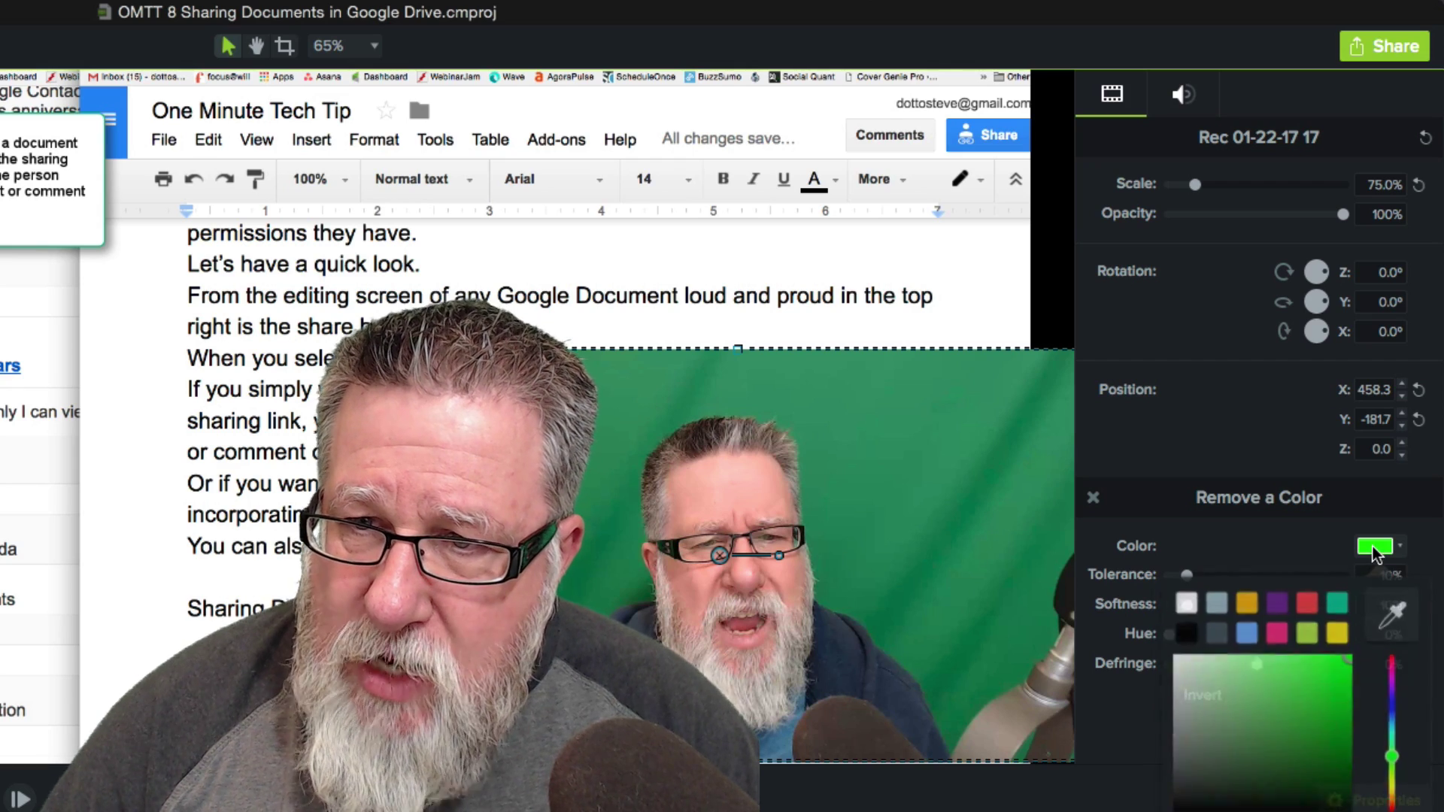
click(1402, 621)
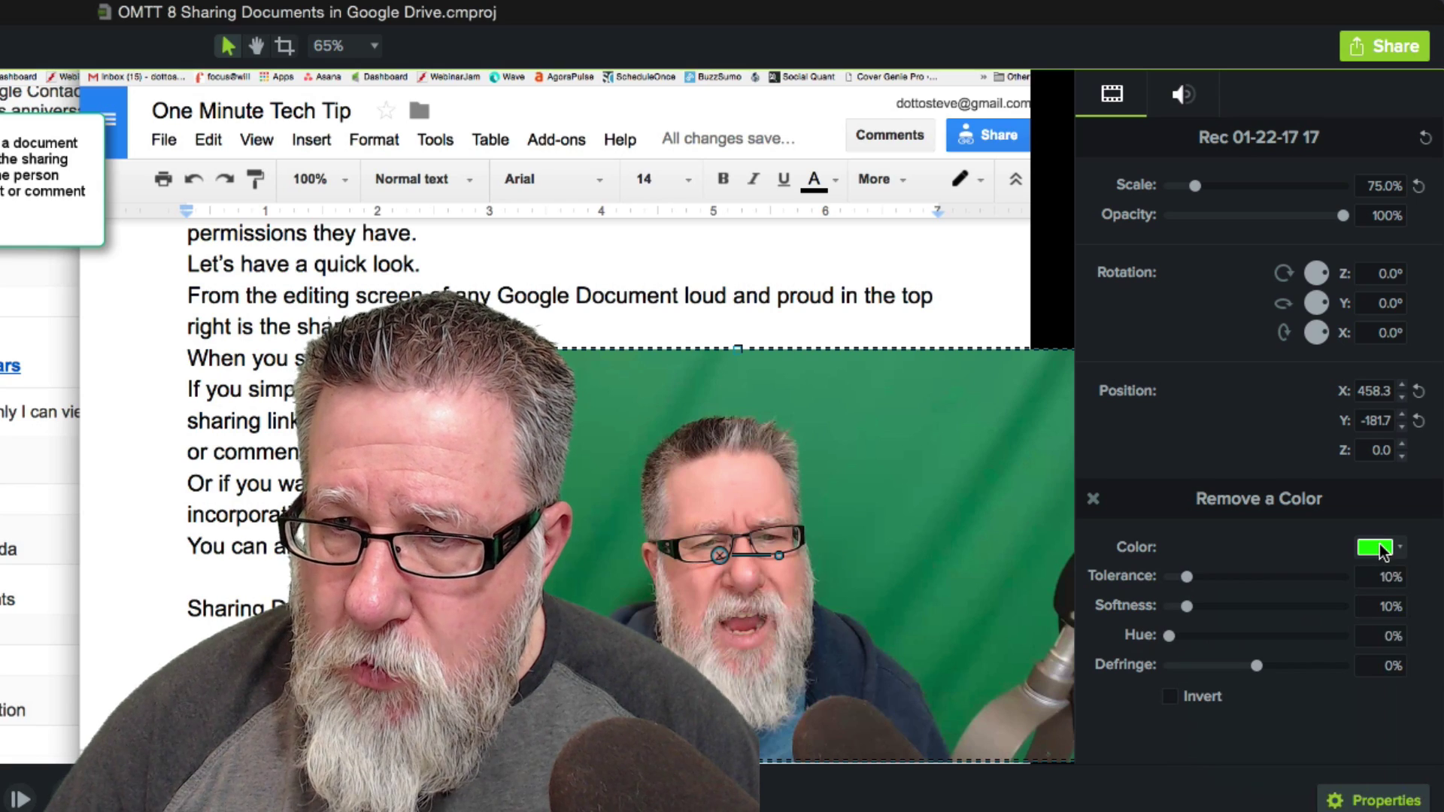
click(1377, 548)
click(1396, 620)
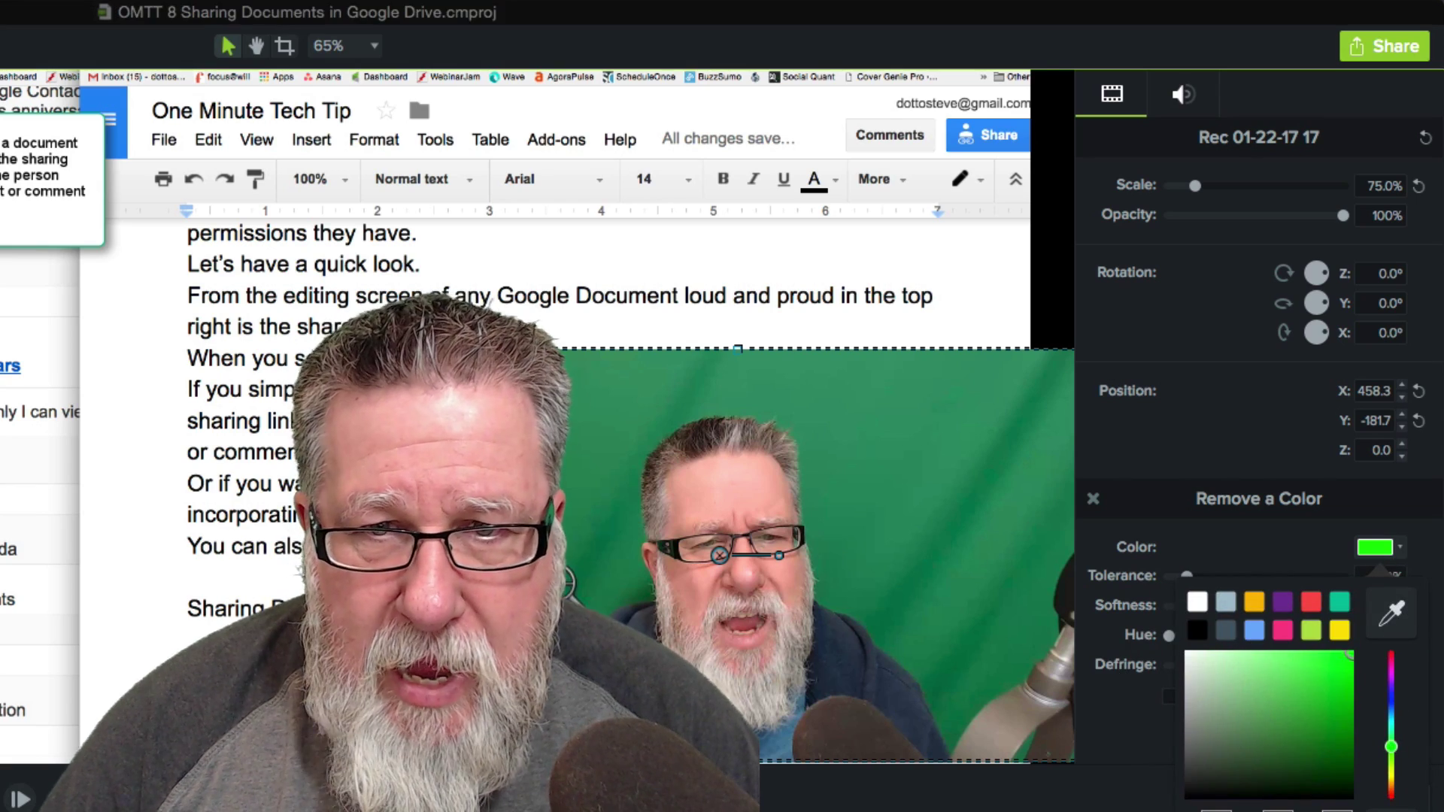
click(568, 579)
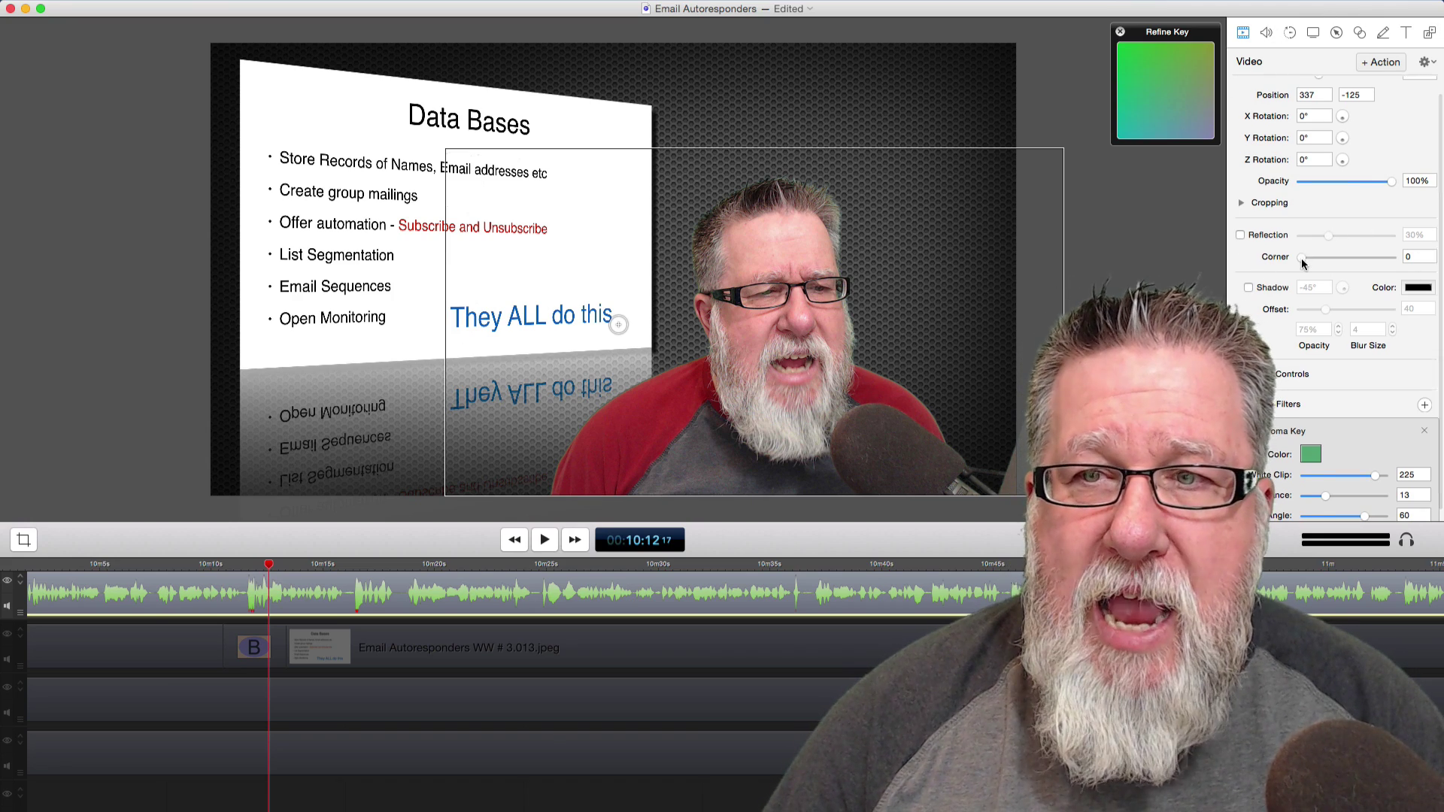
Show the Text properties for the 'They ALL do this' caption: Gill Sans, size 96, white fill
scroll(1302, 259, down, 1)
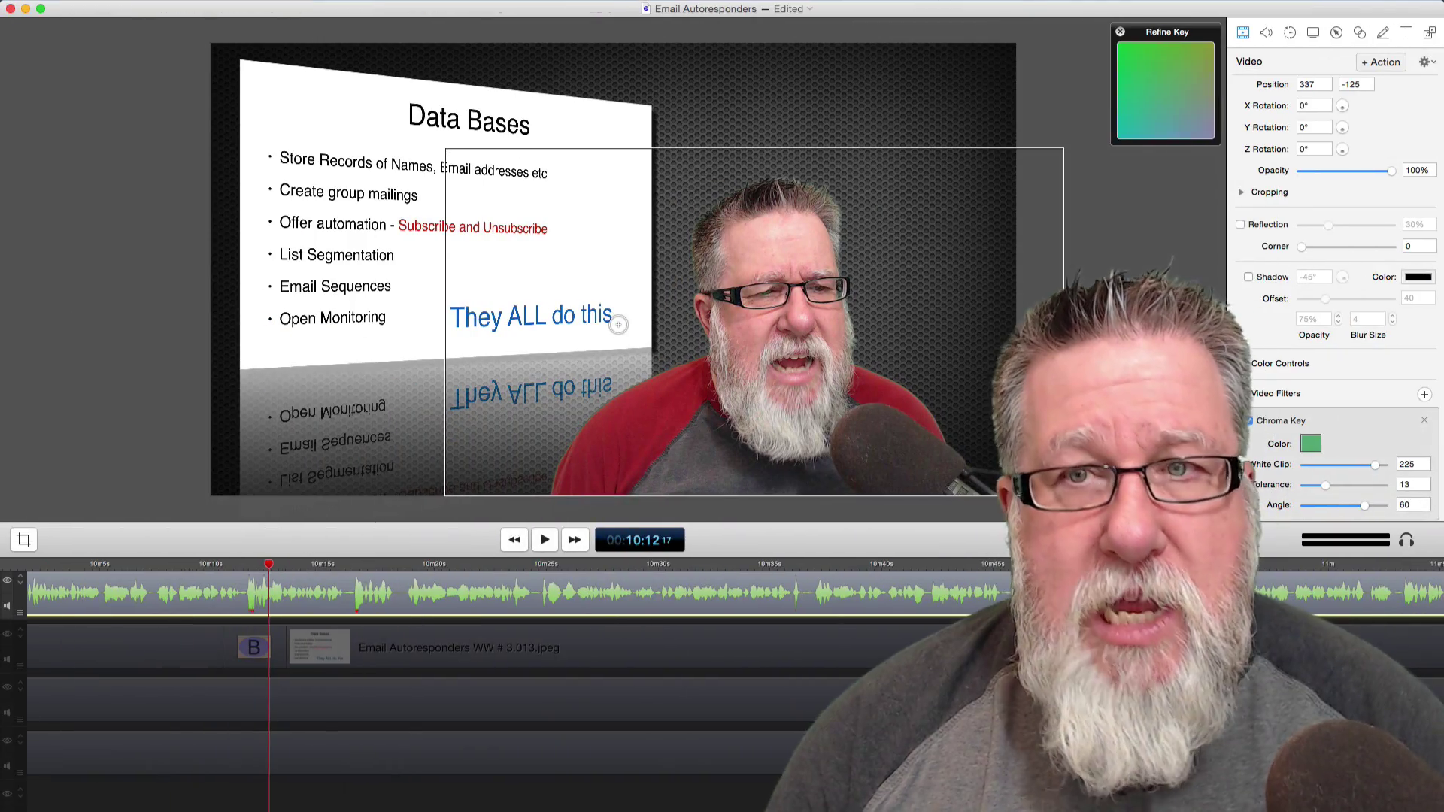
click(1407, 33)
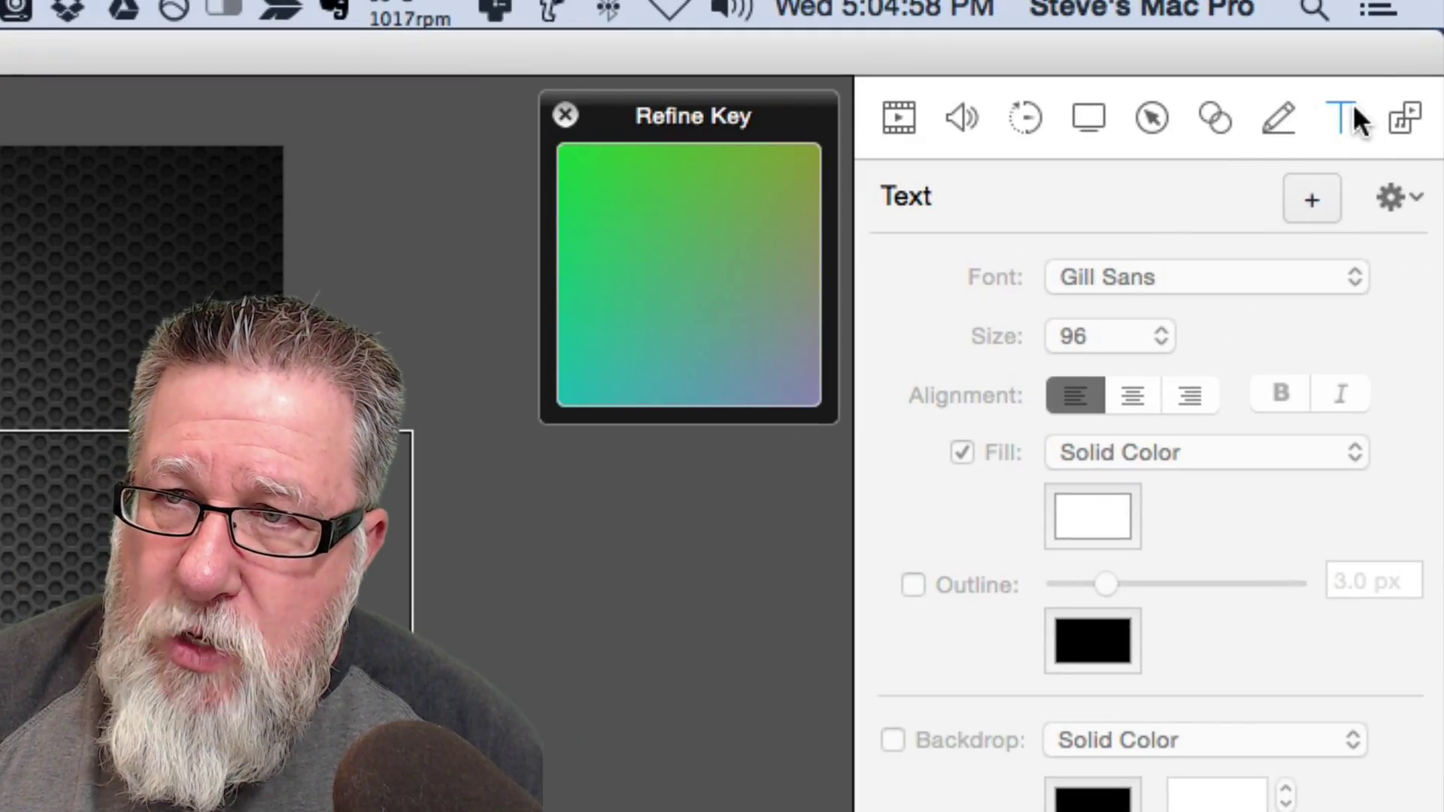
Add a text clip reading 'This is terrific' over the slide, undoing an accidental 12° rotation
click(1310, 202)
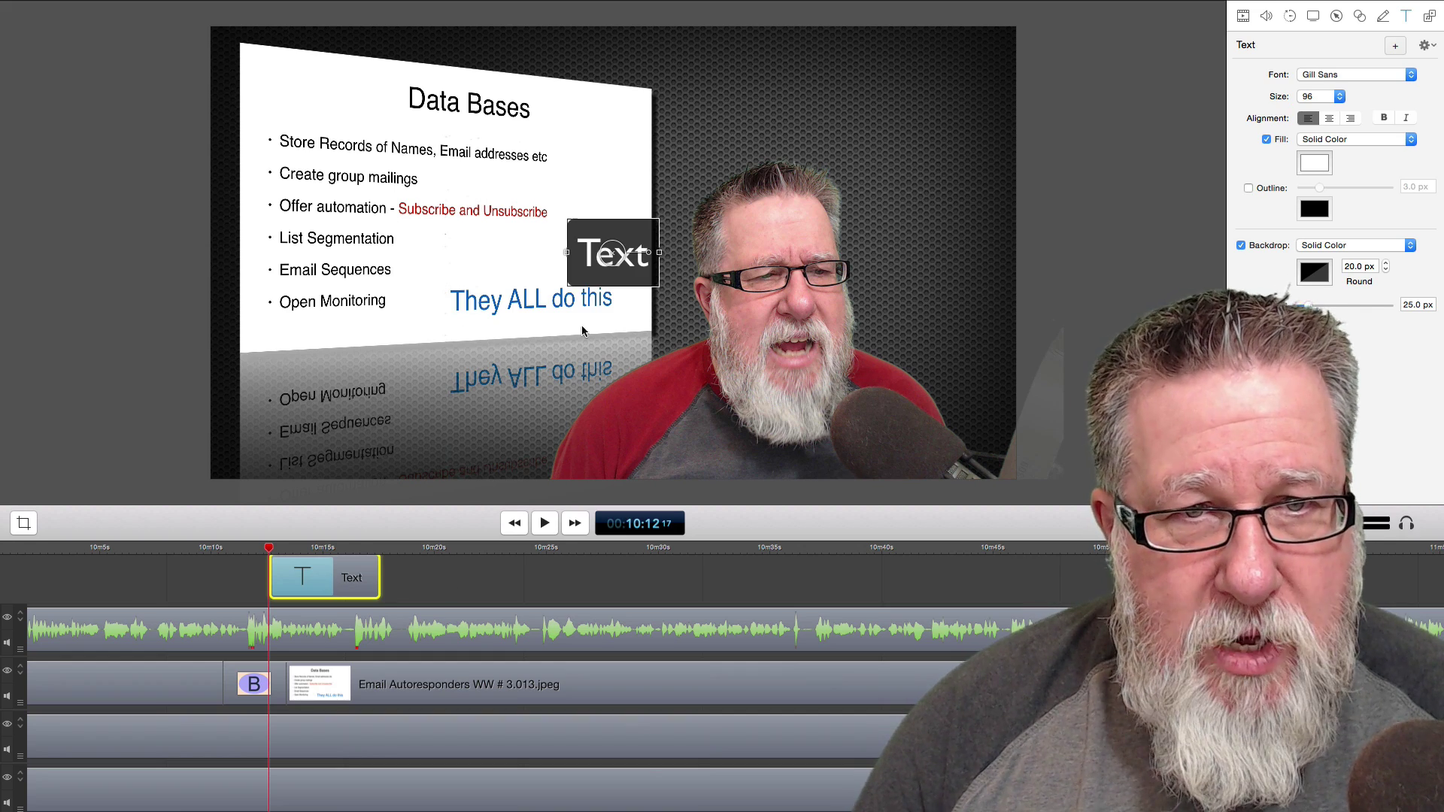
double_click(620, 259)
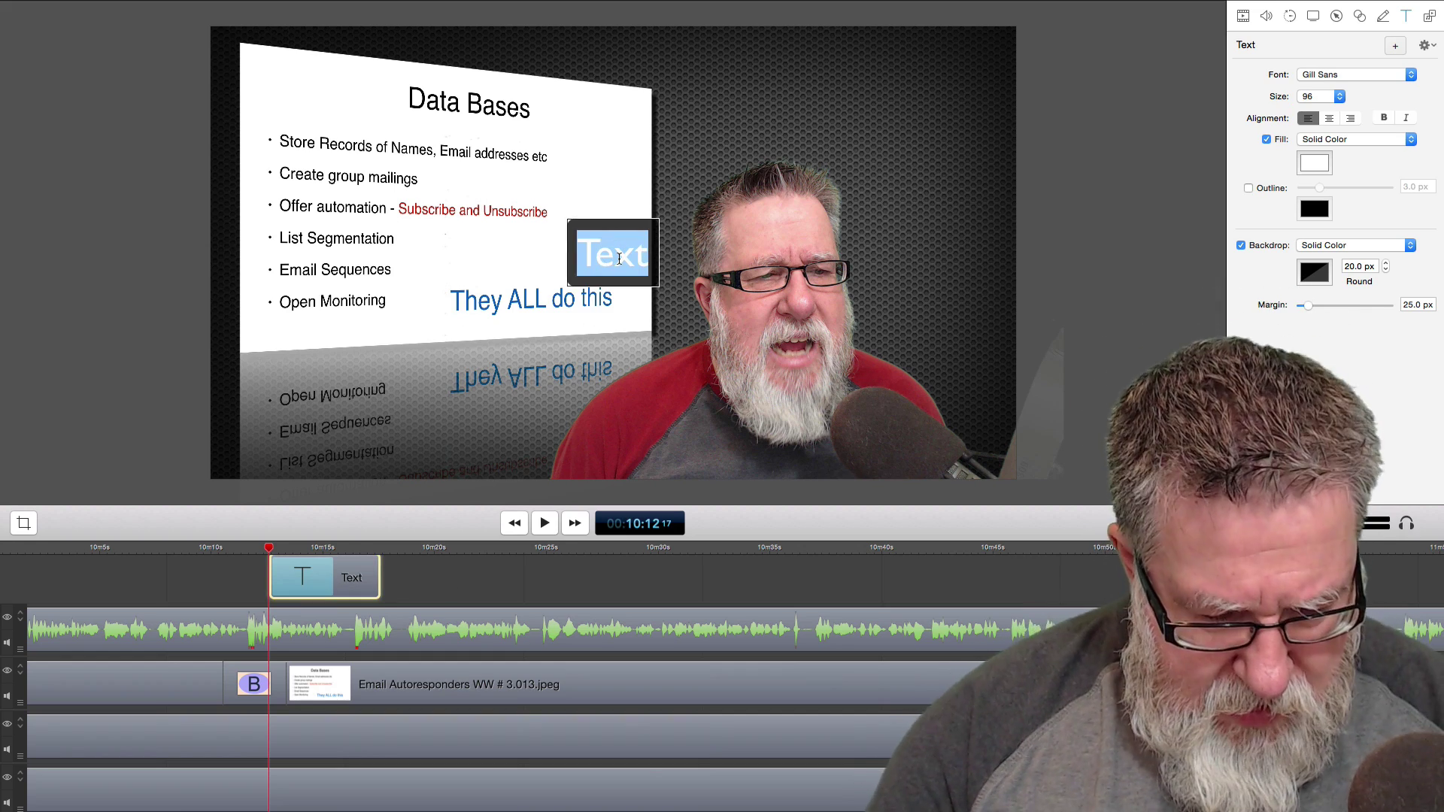
text(This is )
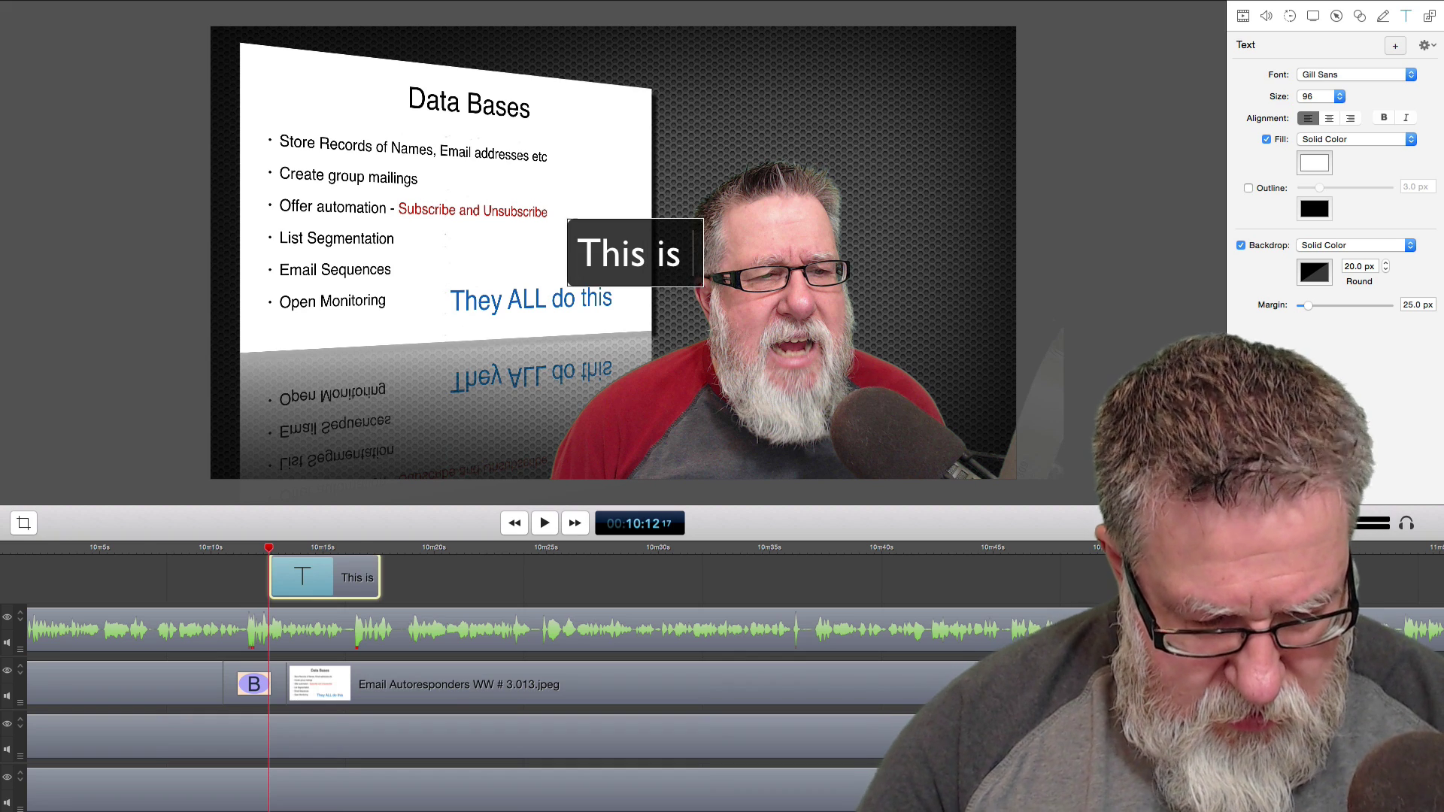
text(terrific)
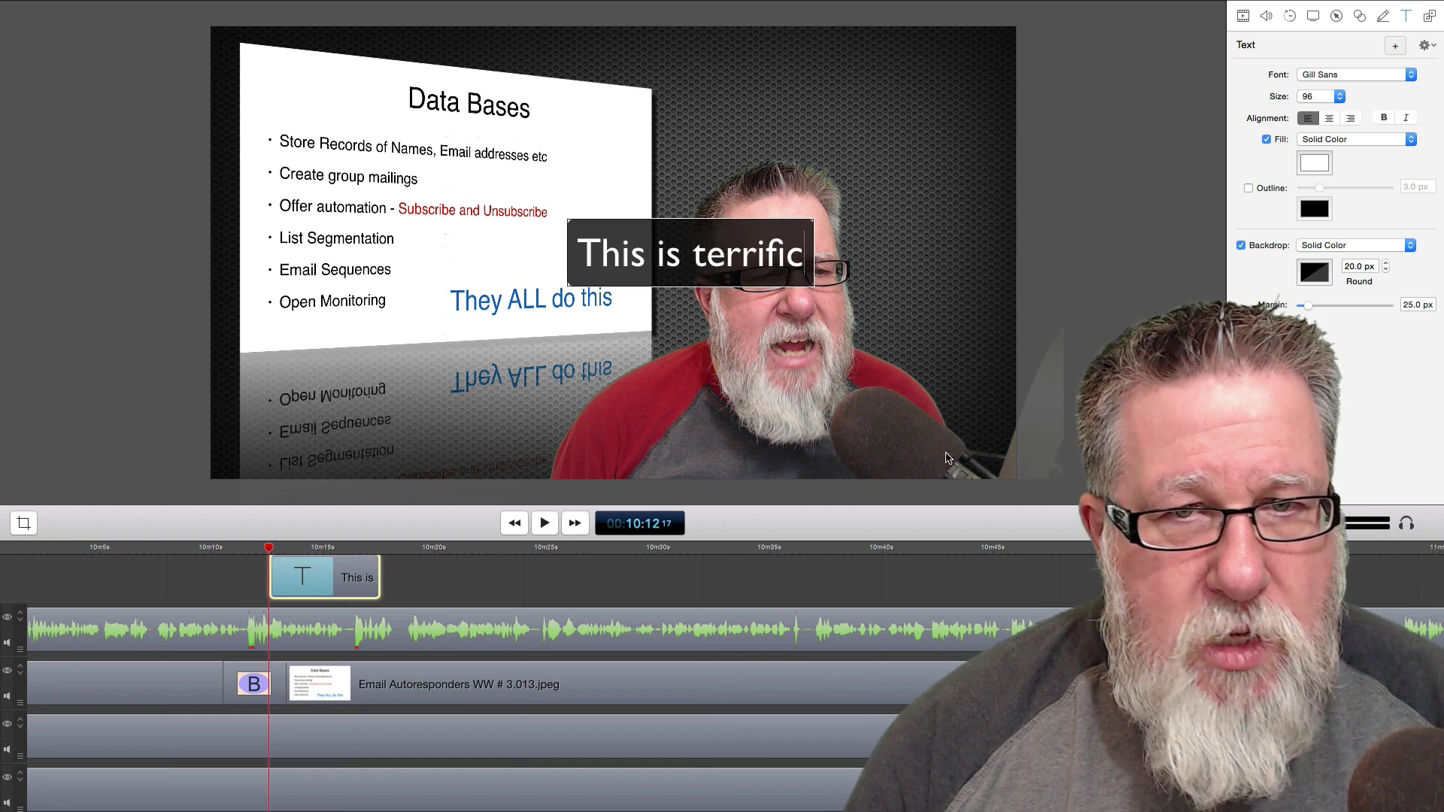
key(Escape)
drag(728, 260, 866, 125)
key(super+z)
click(831, 143)
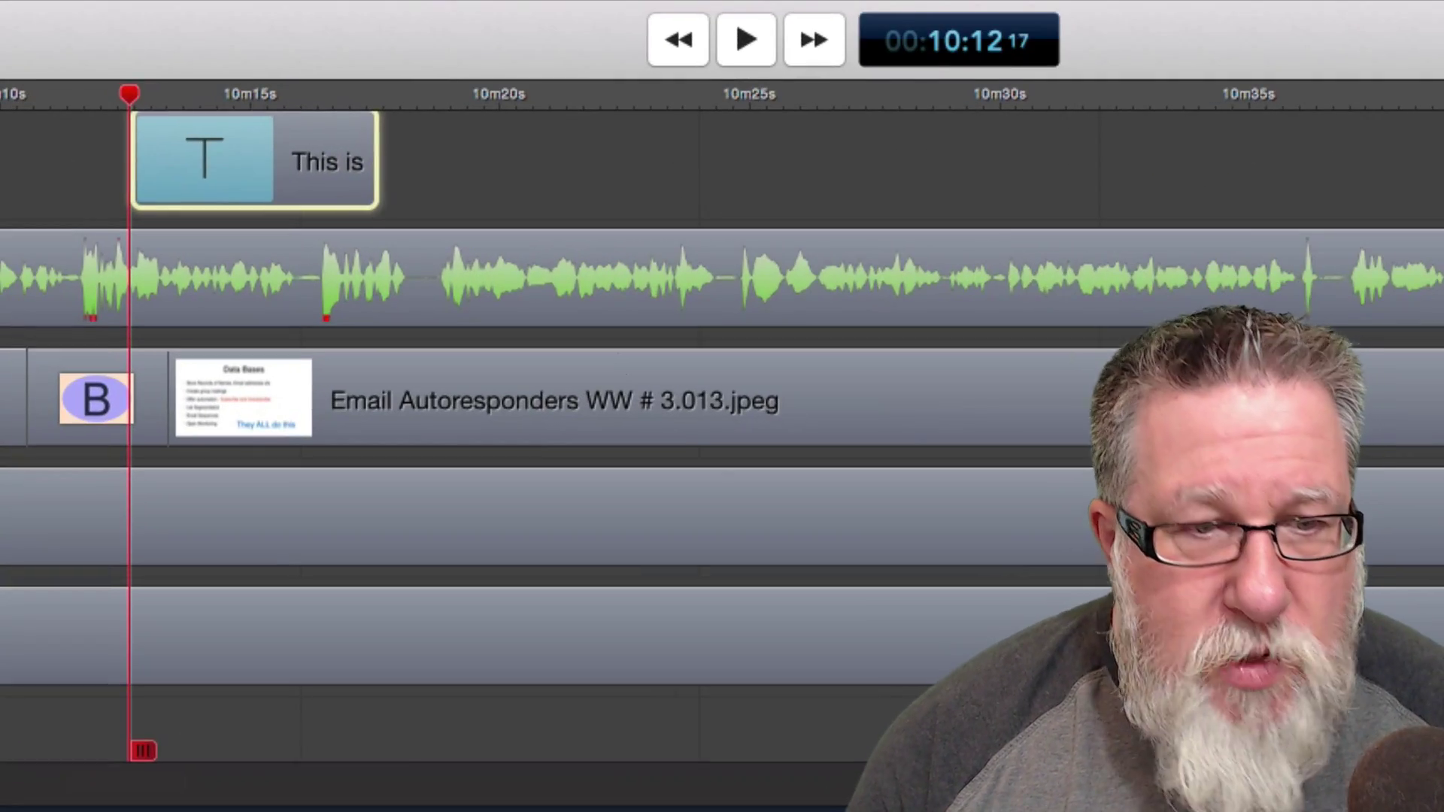
Give the 'This is terrific' text clip a starting transition and preview it
right_click(209, 160)
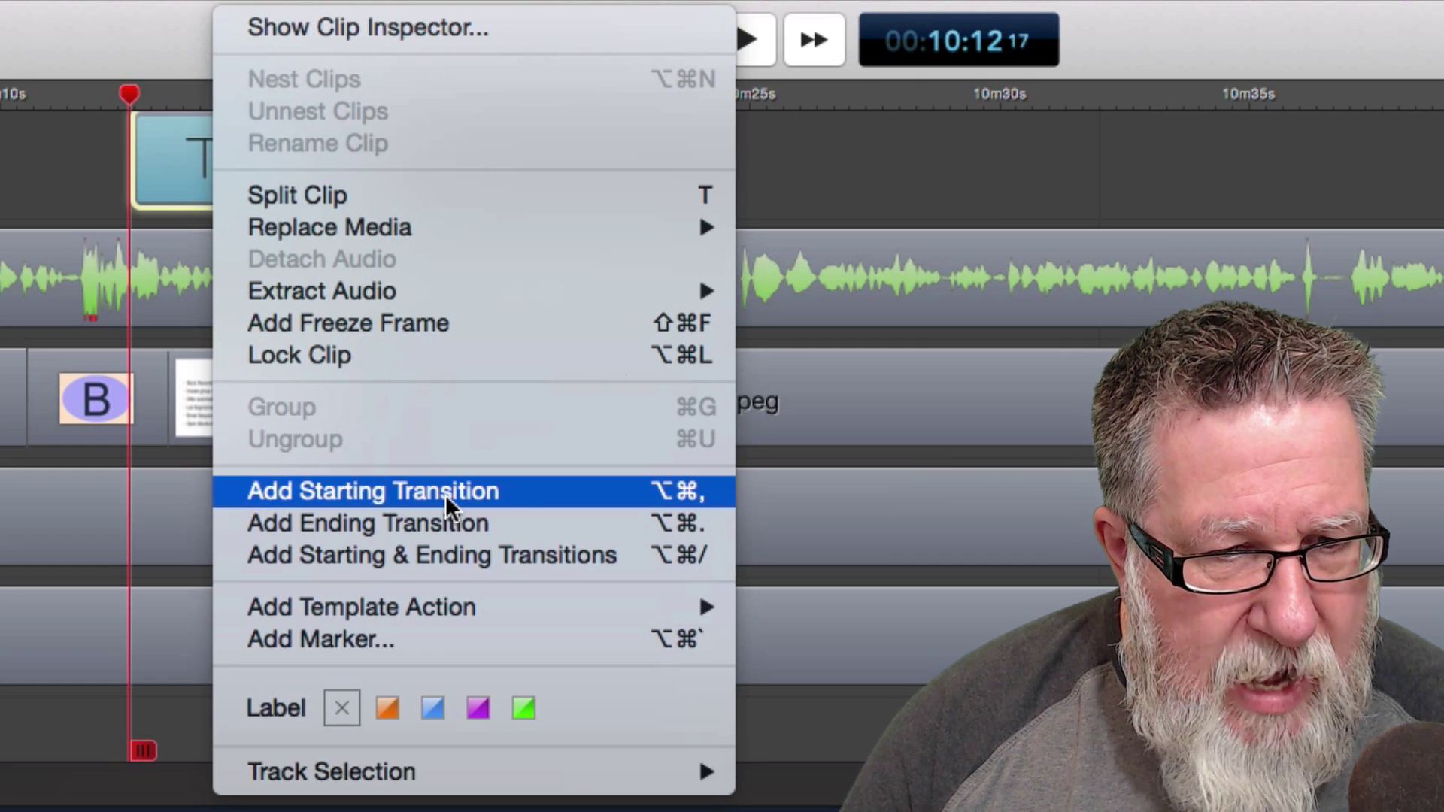
click(445, 495)
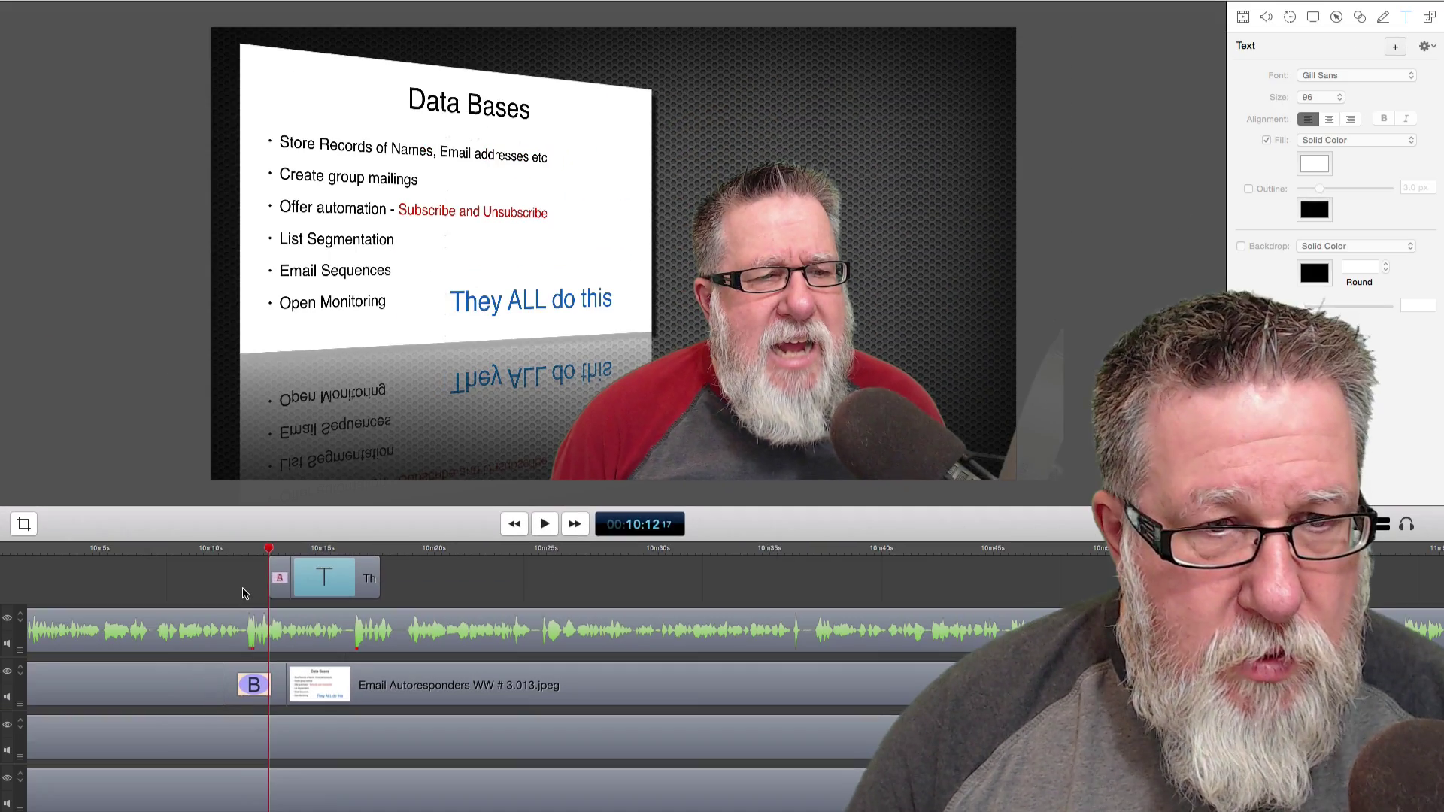
key(space)
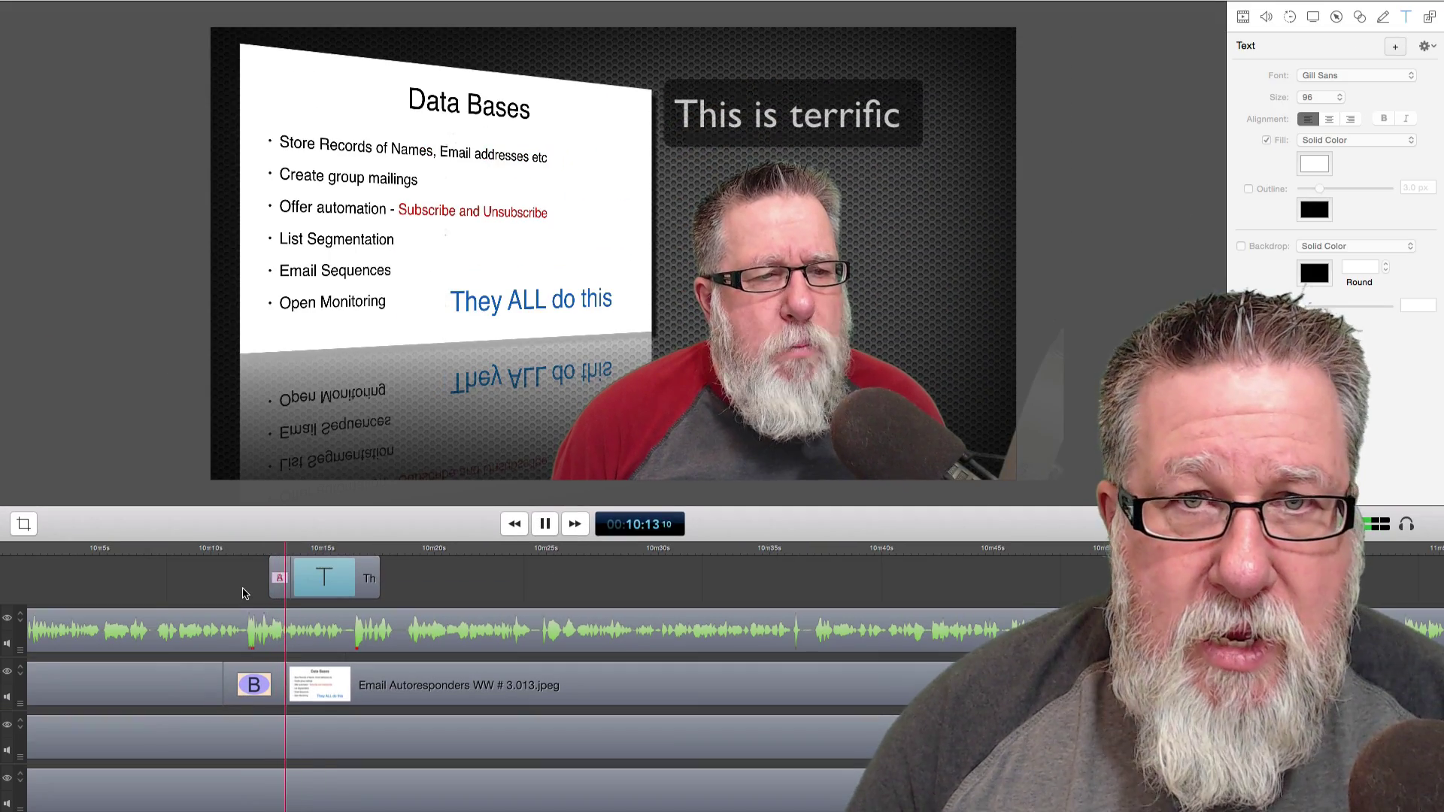
key(space)
Change the title's transition from Cross Dissolve to Cube and play it back
click(279, 592)
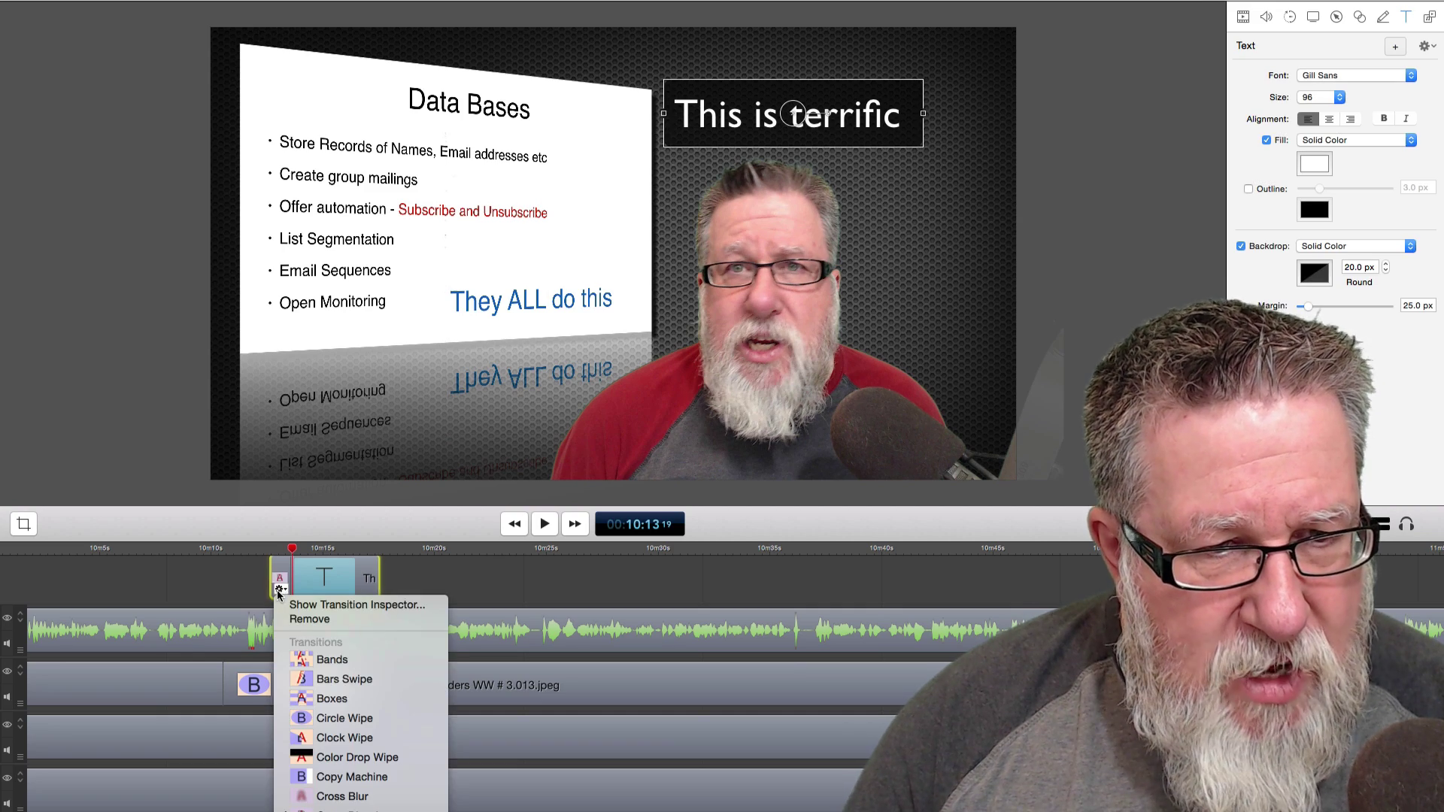
scroll(352, 680, down, 10)
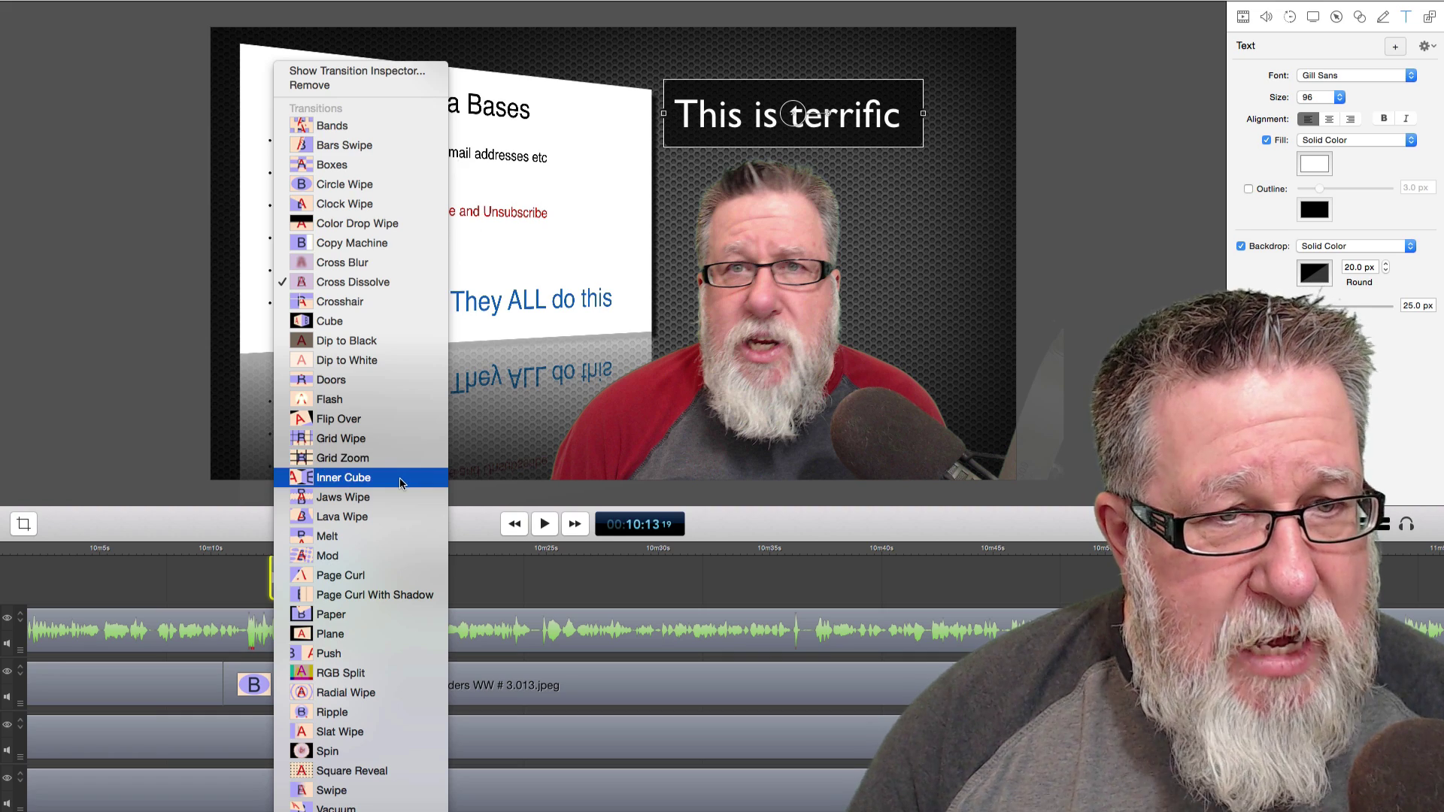
click(365, 322)
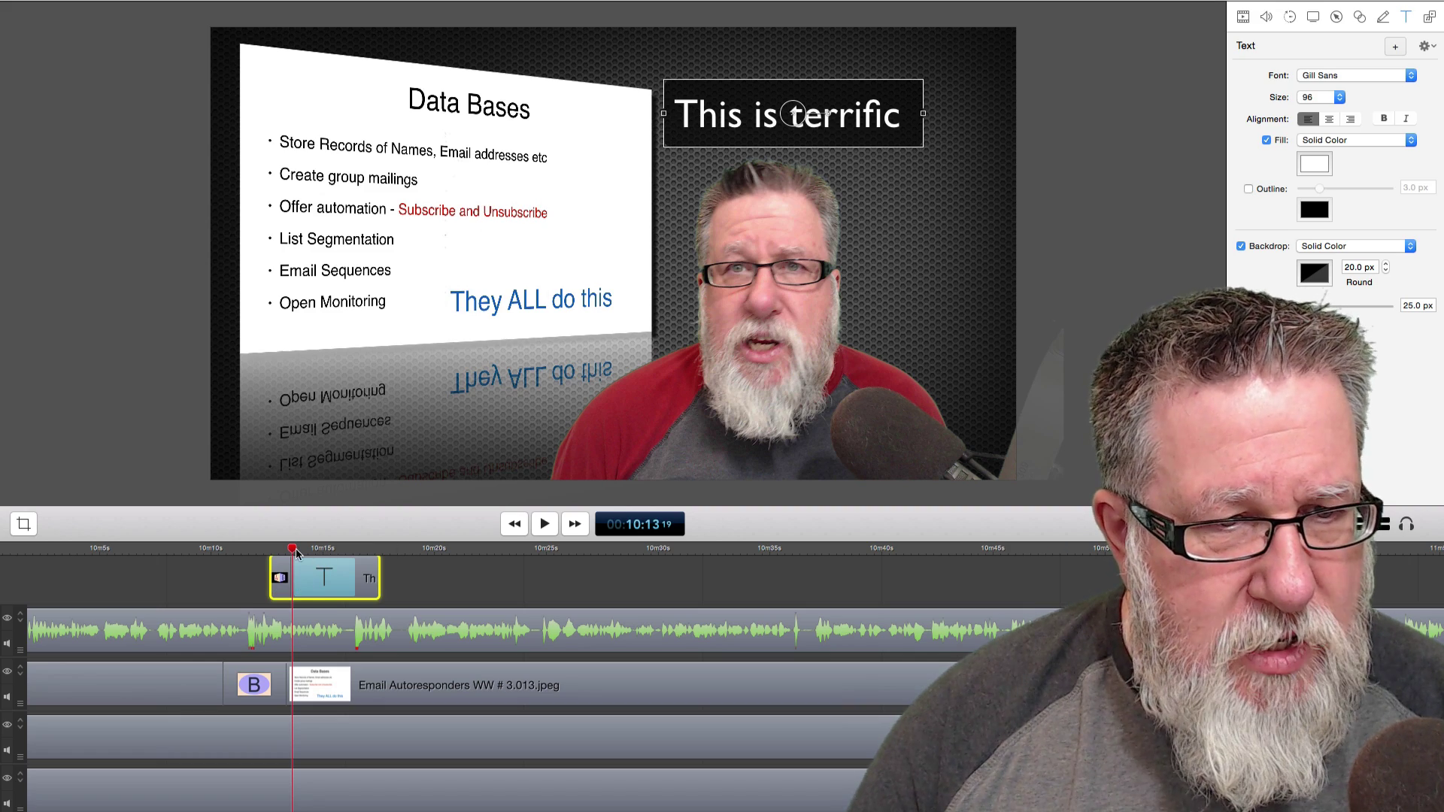
drag(297, 553, 264, 561)
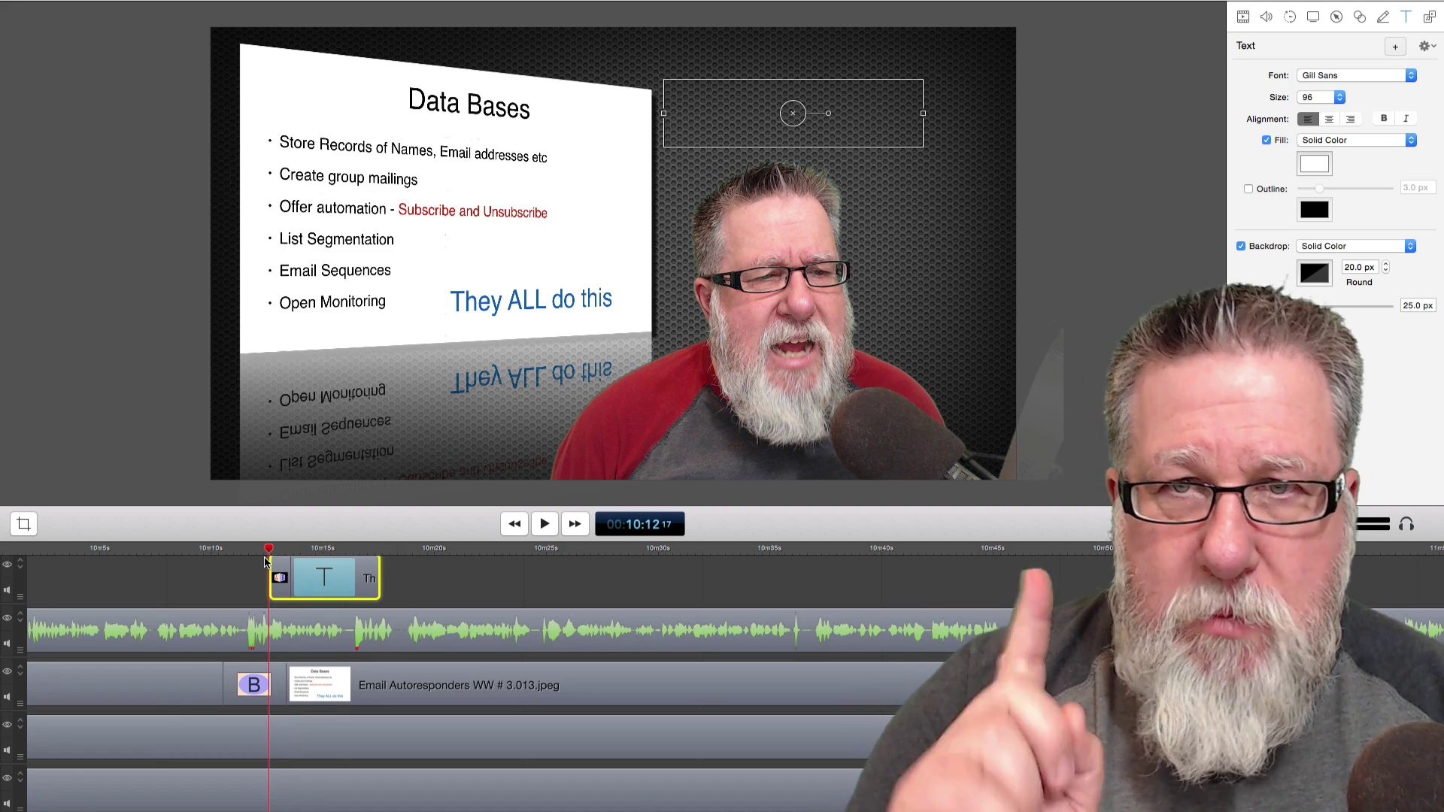
key(space)
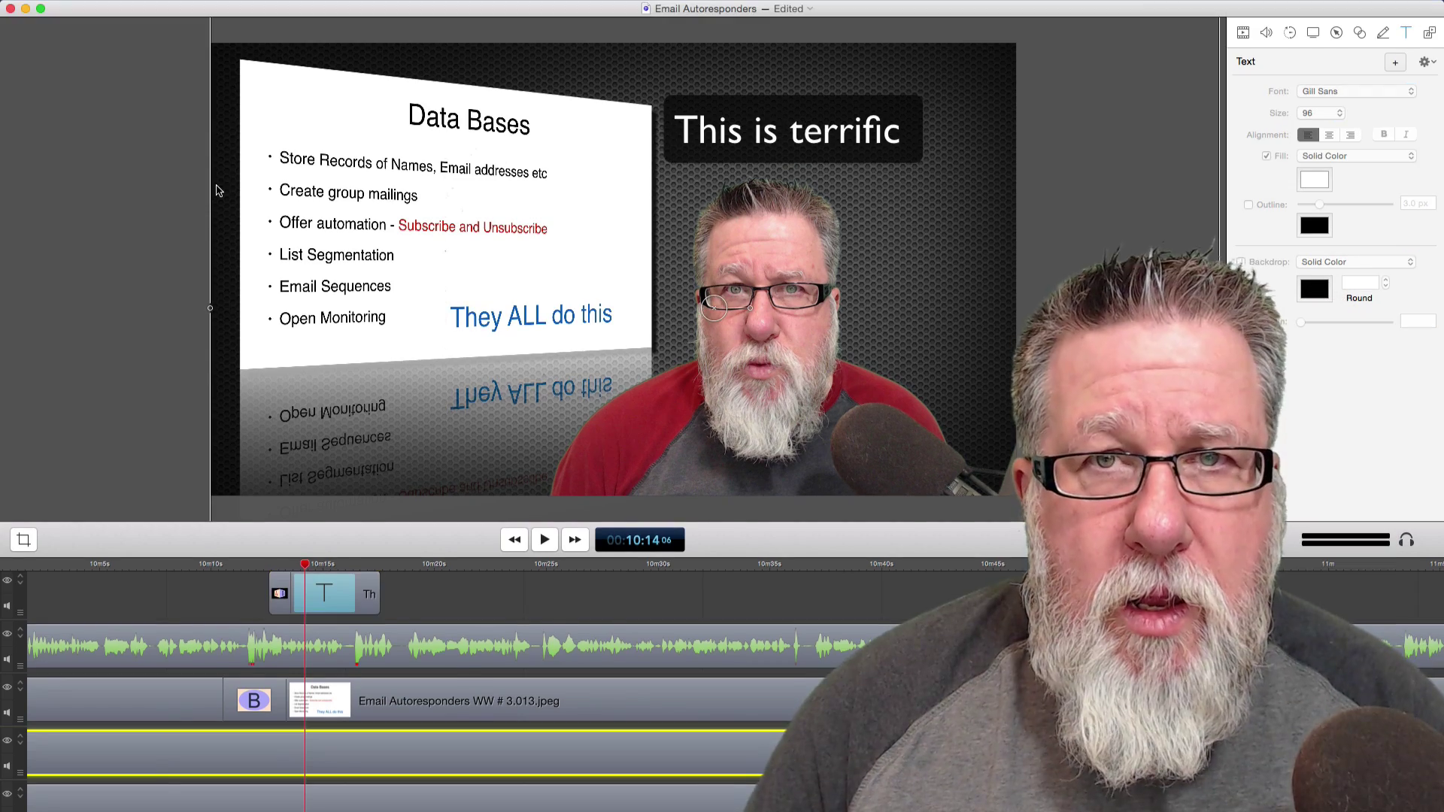
click(216, 174)
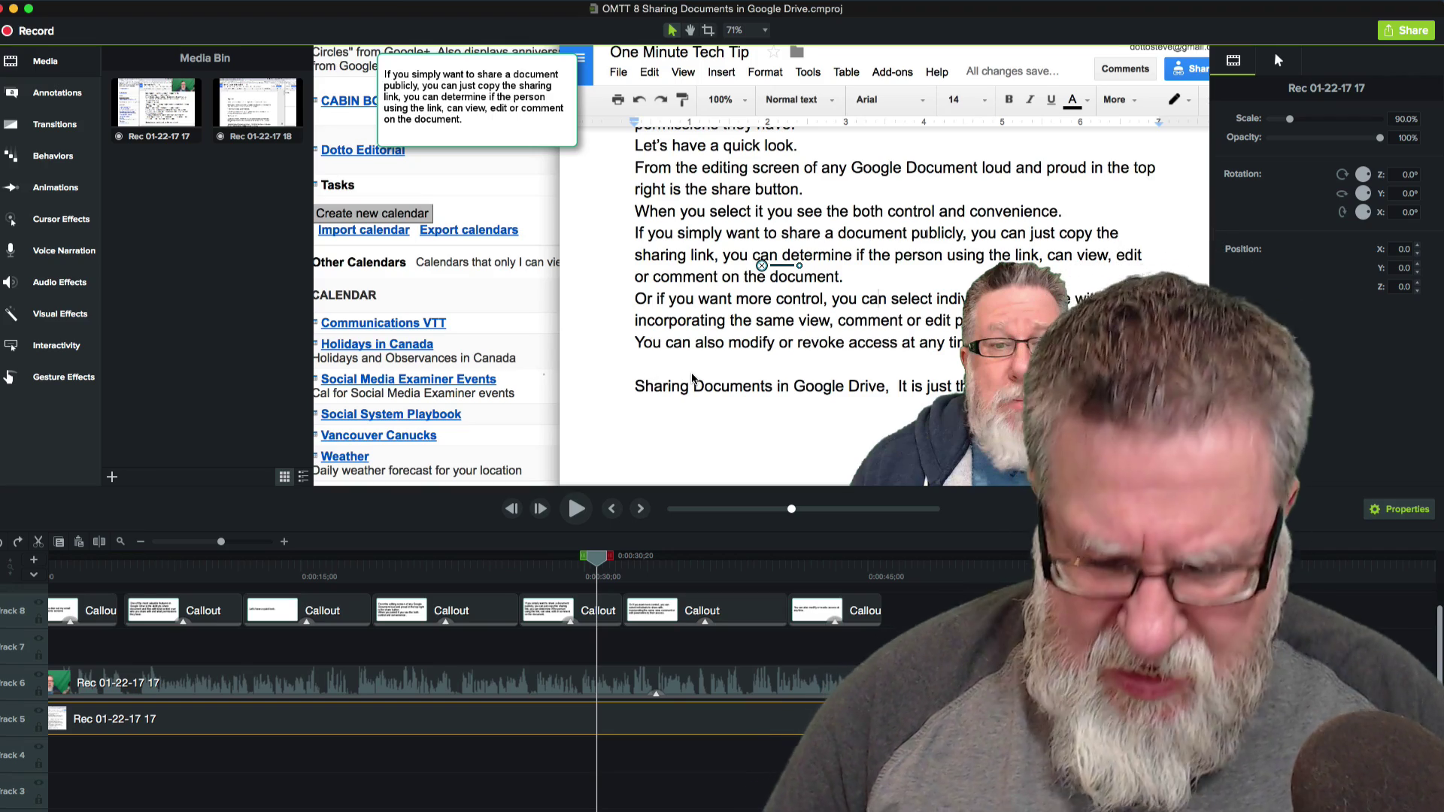
Delete the track 5 screen recording and drop a plain text callout near the canvas centre
key(Delete)
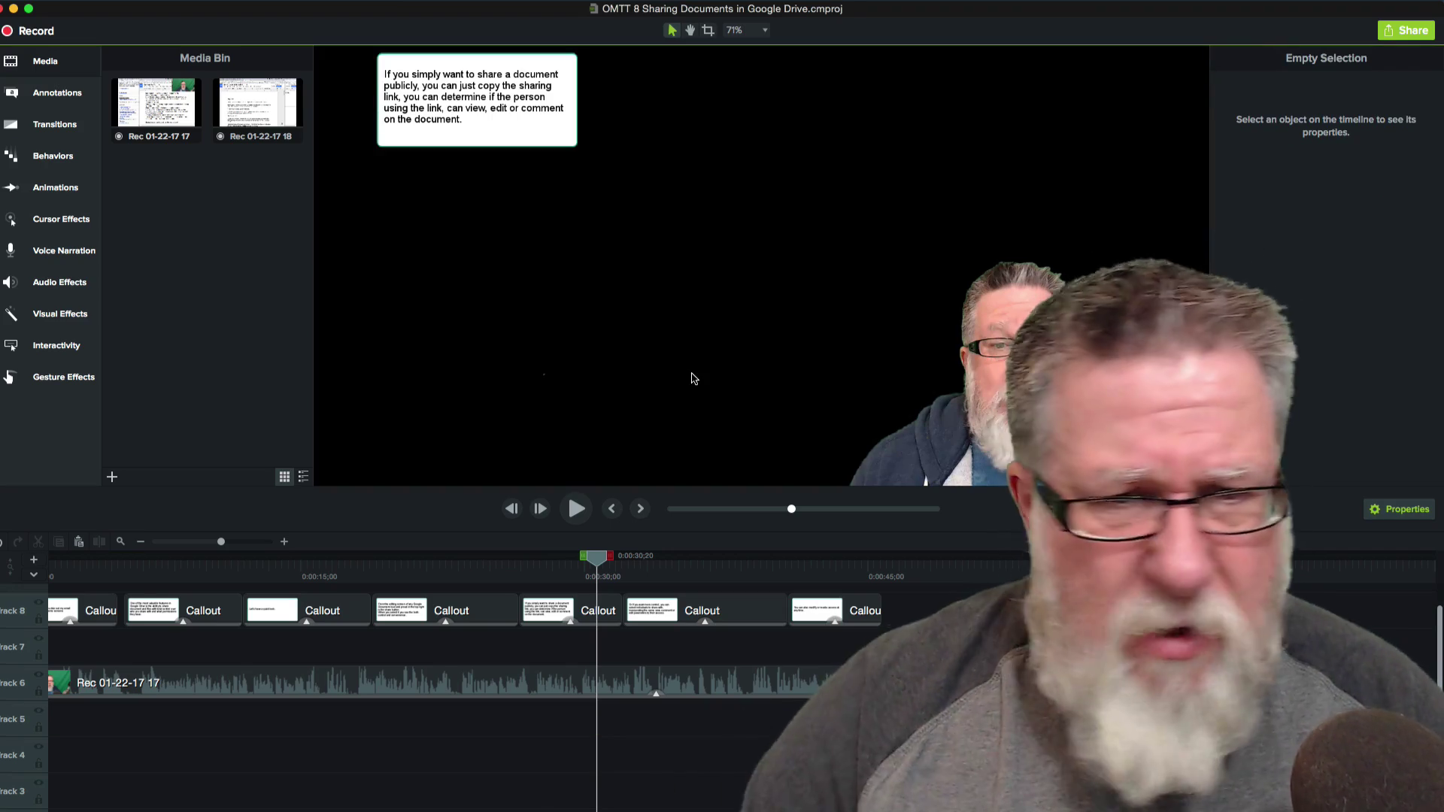
scroll(426, 288, down, 2)
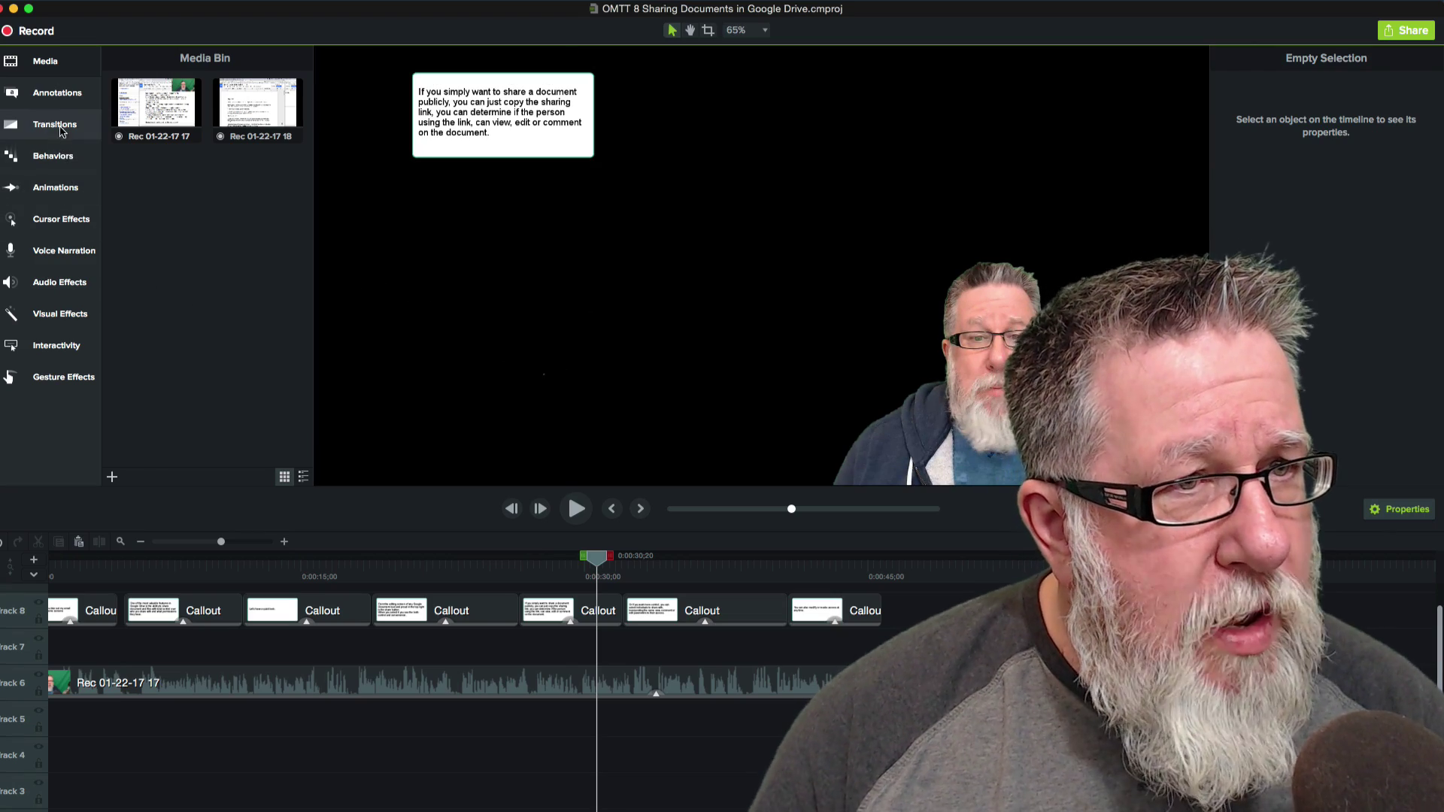
click(63, 95)
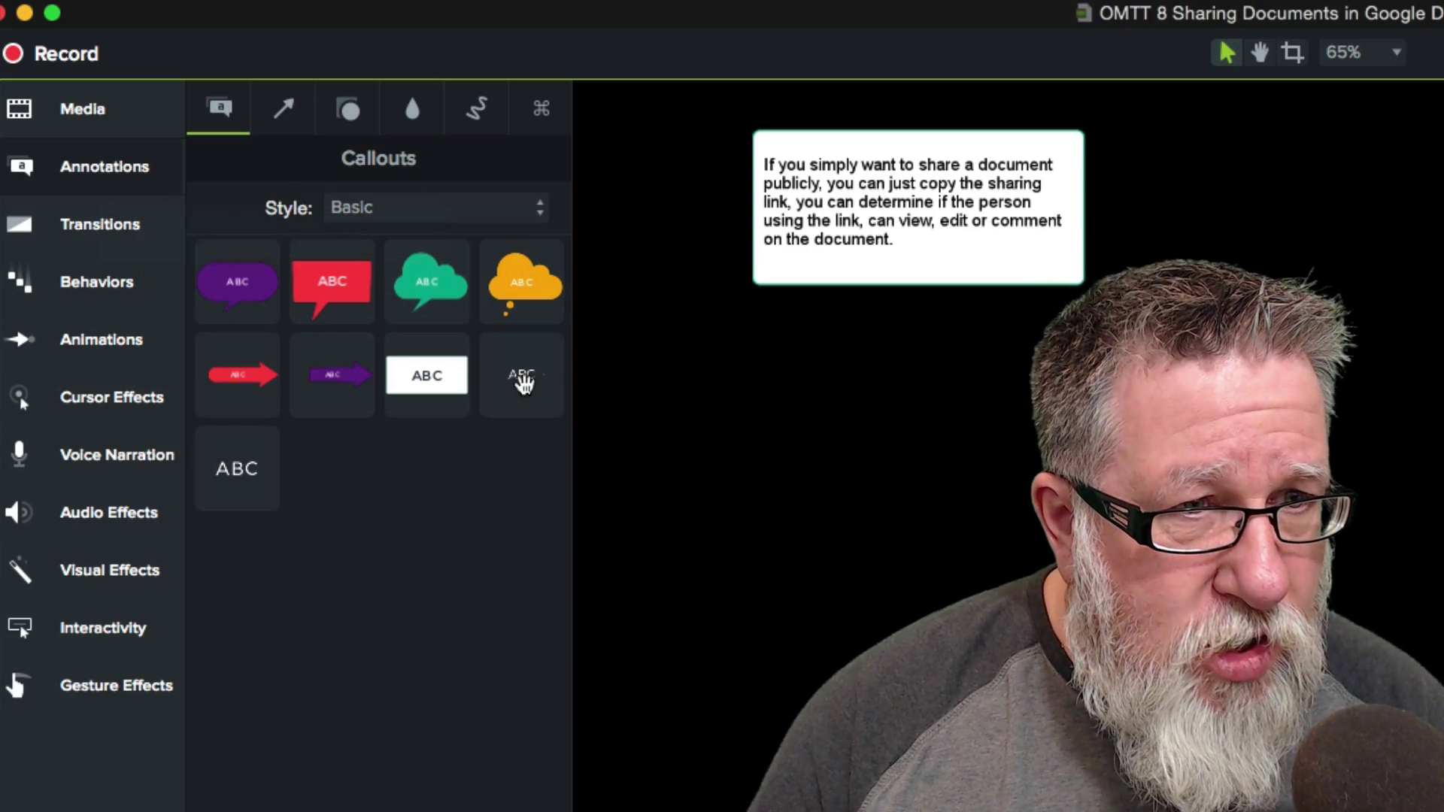
drag(237, 469, 1349, 402)
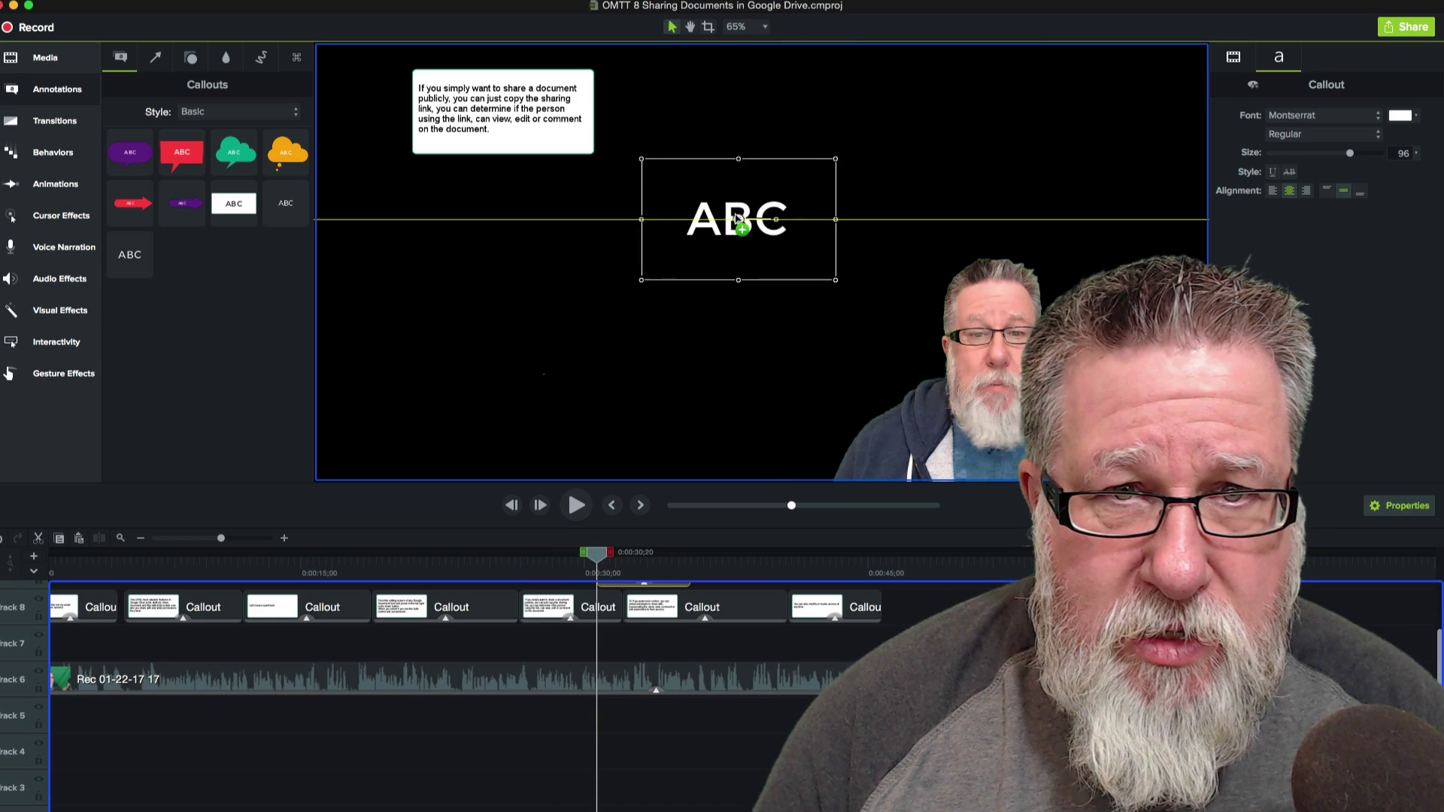
drag(737, 218, 729, 219)
Replace the callout's ABC placeholder with 'Something Terrific'
double_click(728, 224)
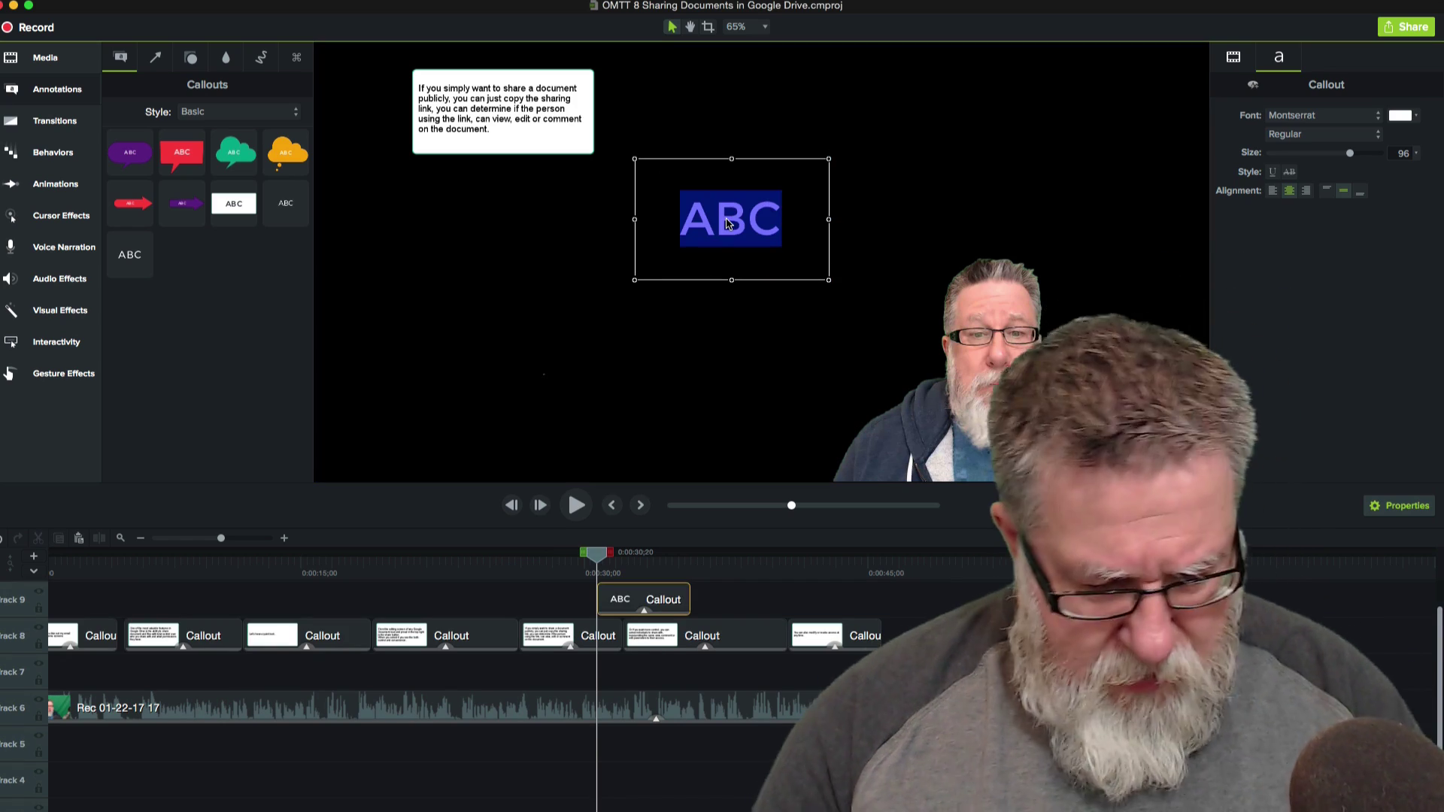
text(Something)
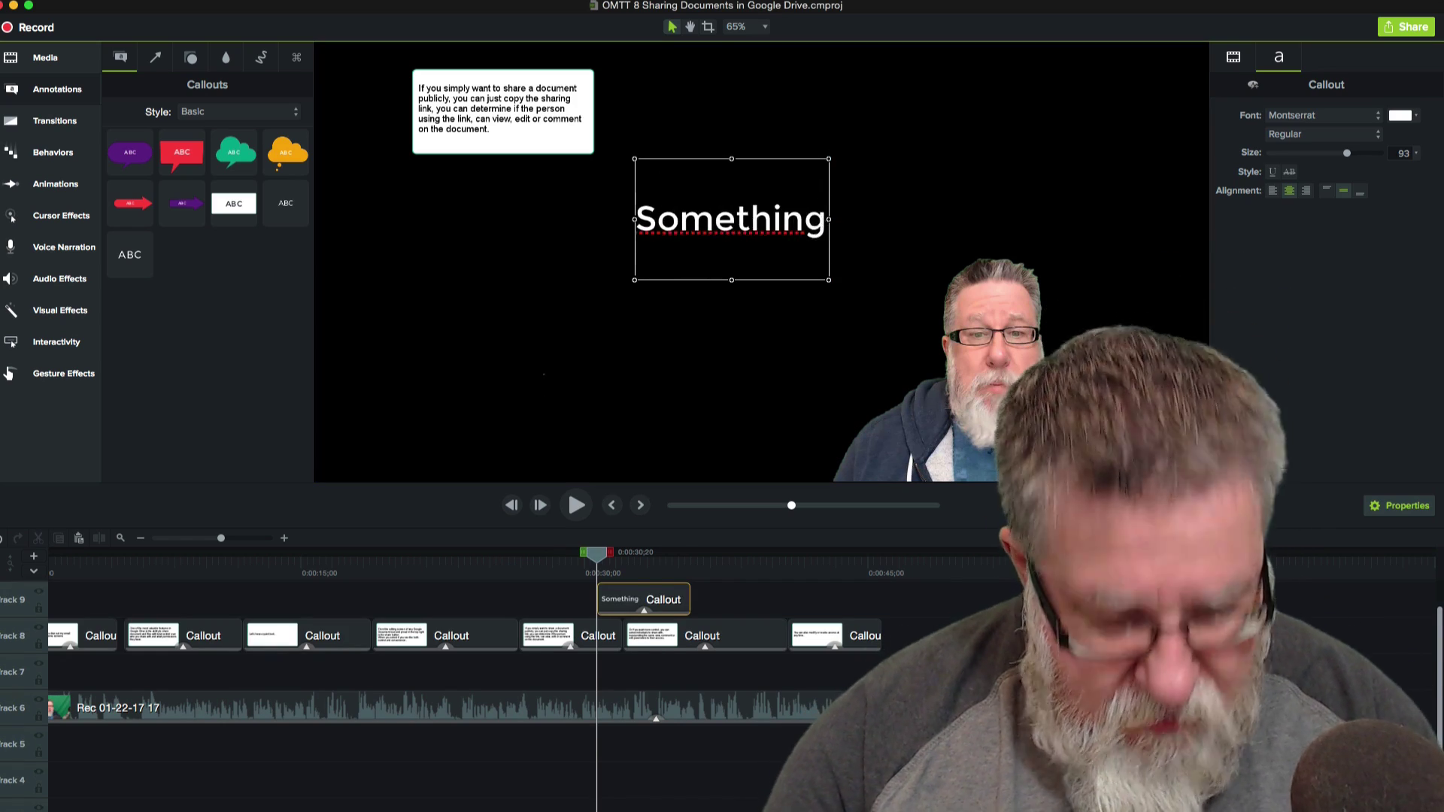
key(Return)
text(Terrific)
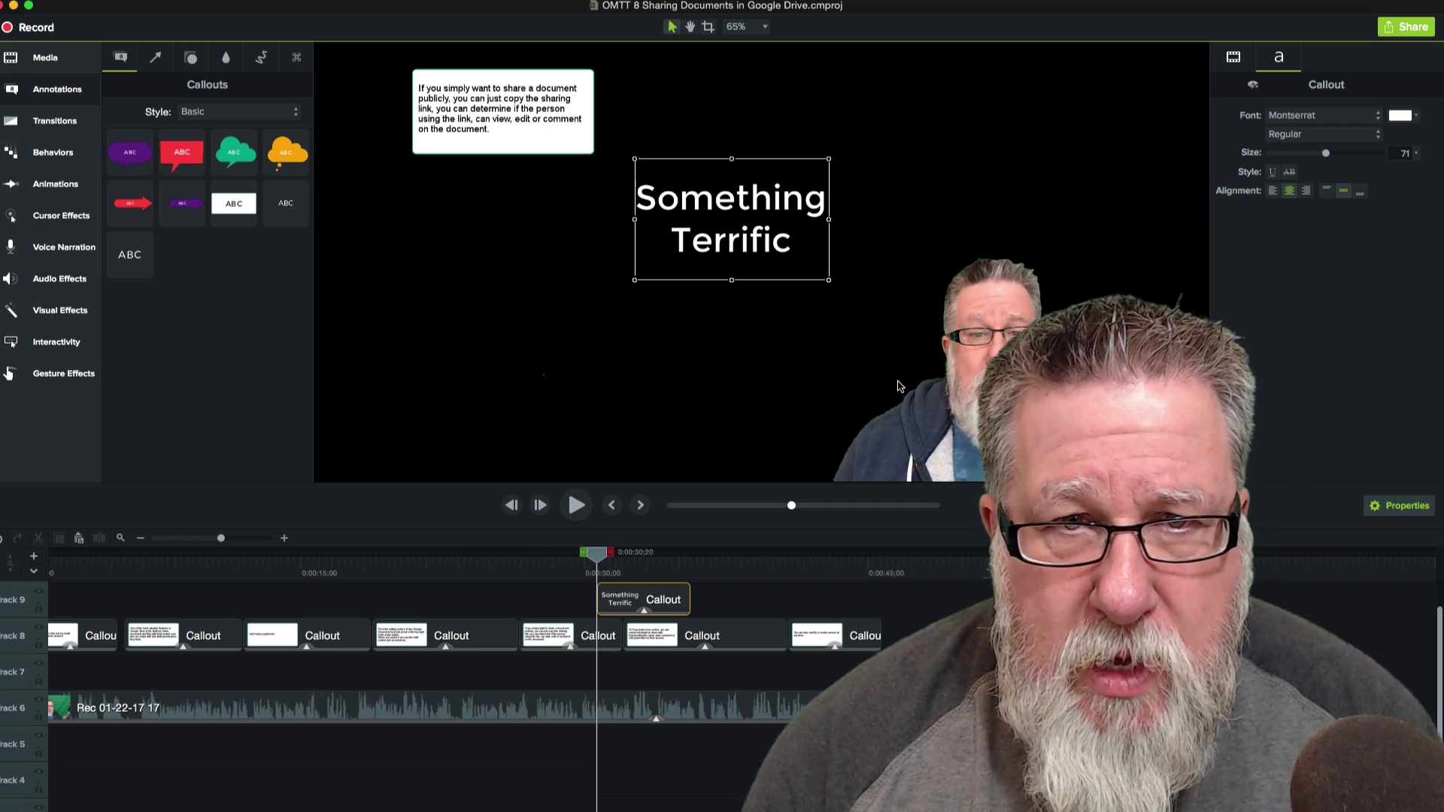
click(925, 210)
Widen the callout so 'Something Terrific' fits one line and nudge it higher above the webcam
click(827, 224)
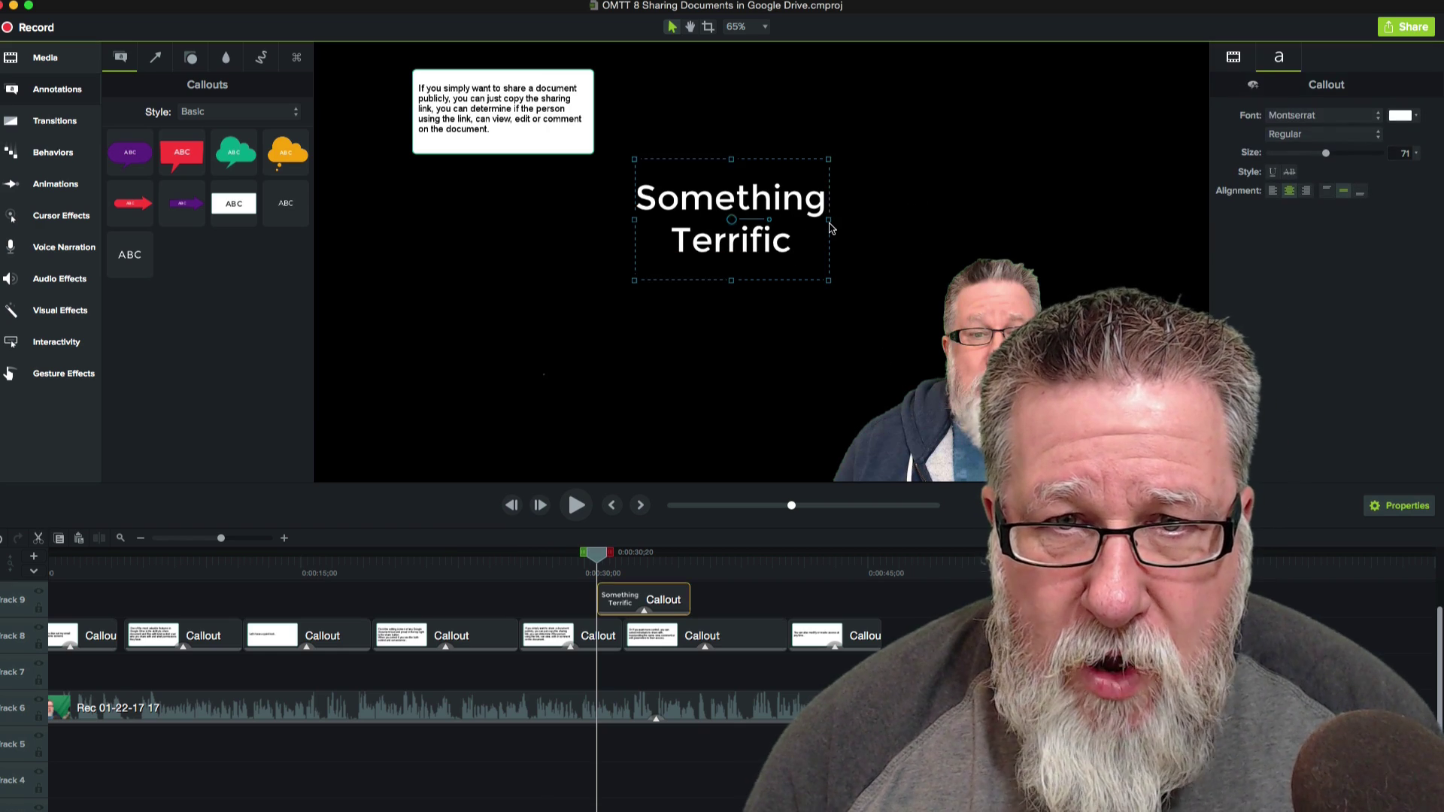
click(870, 225)
click(815, 249)
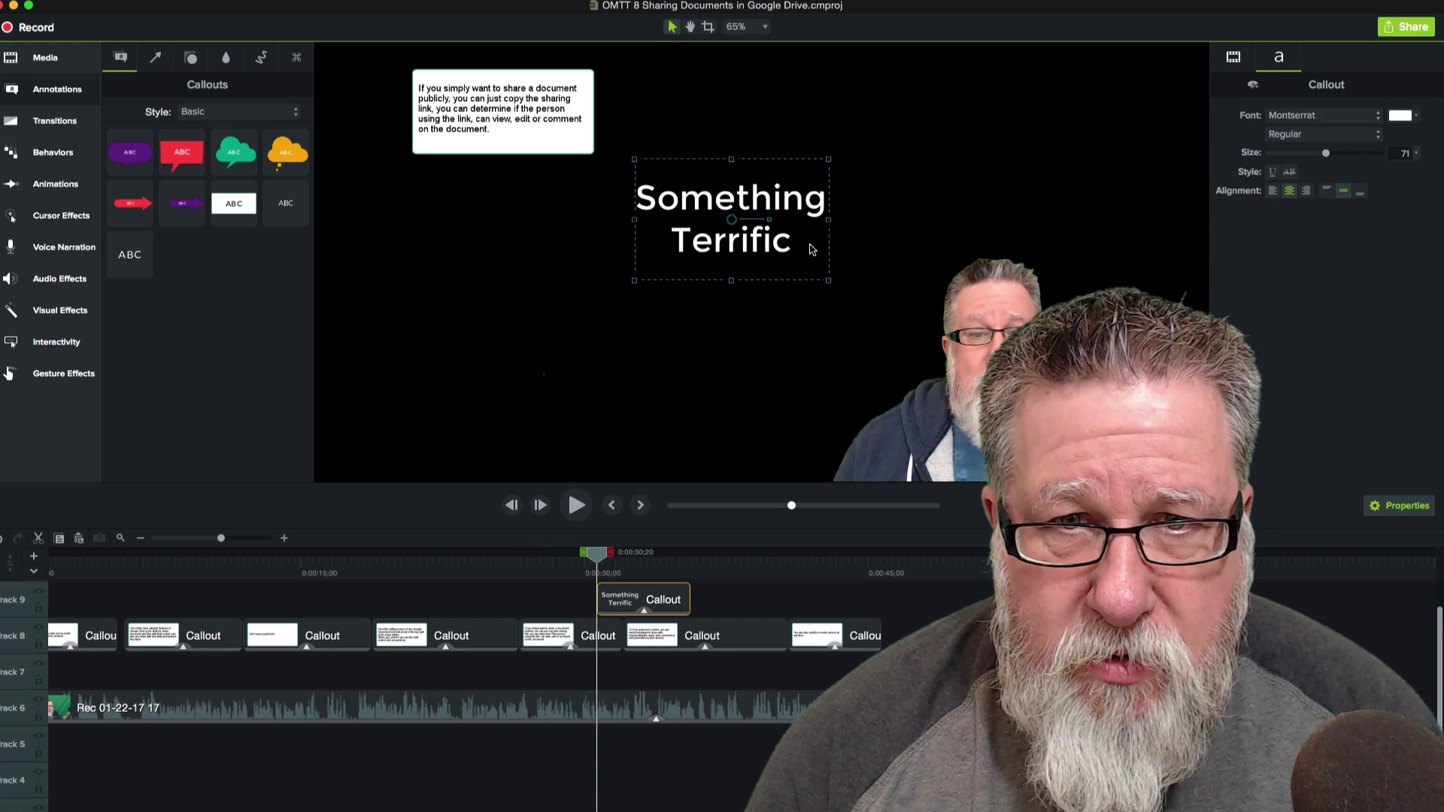
scroll(841, 242, up, 1)
drag(839, 220, 1164, 219)
drag(865, 248, 864, 229)
scroll(692, 328, down, 4)
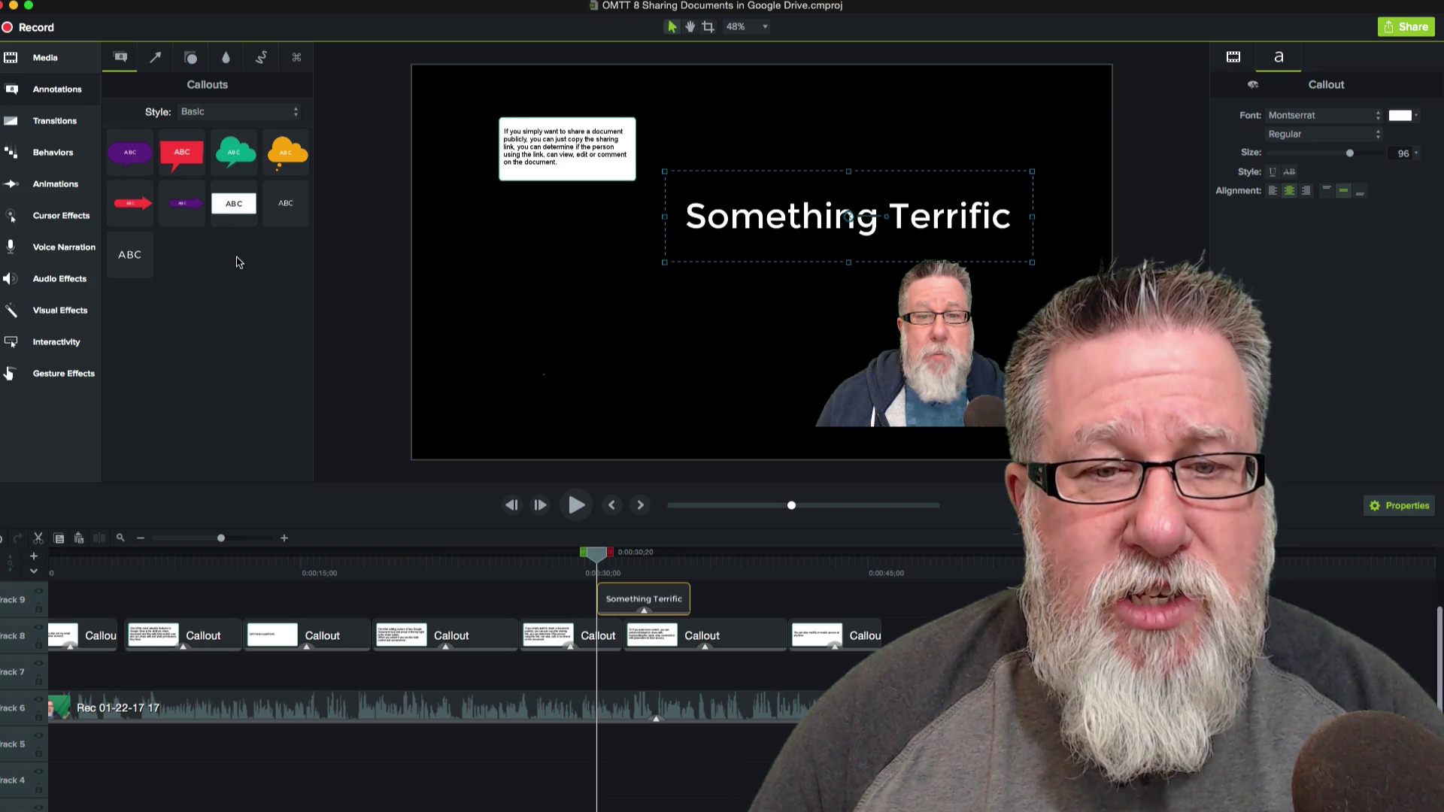
click(644, 602)
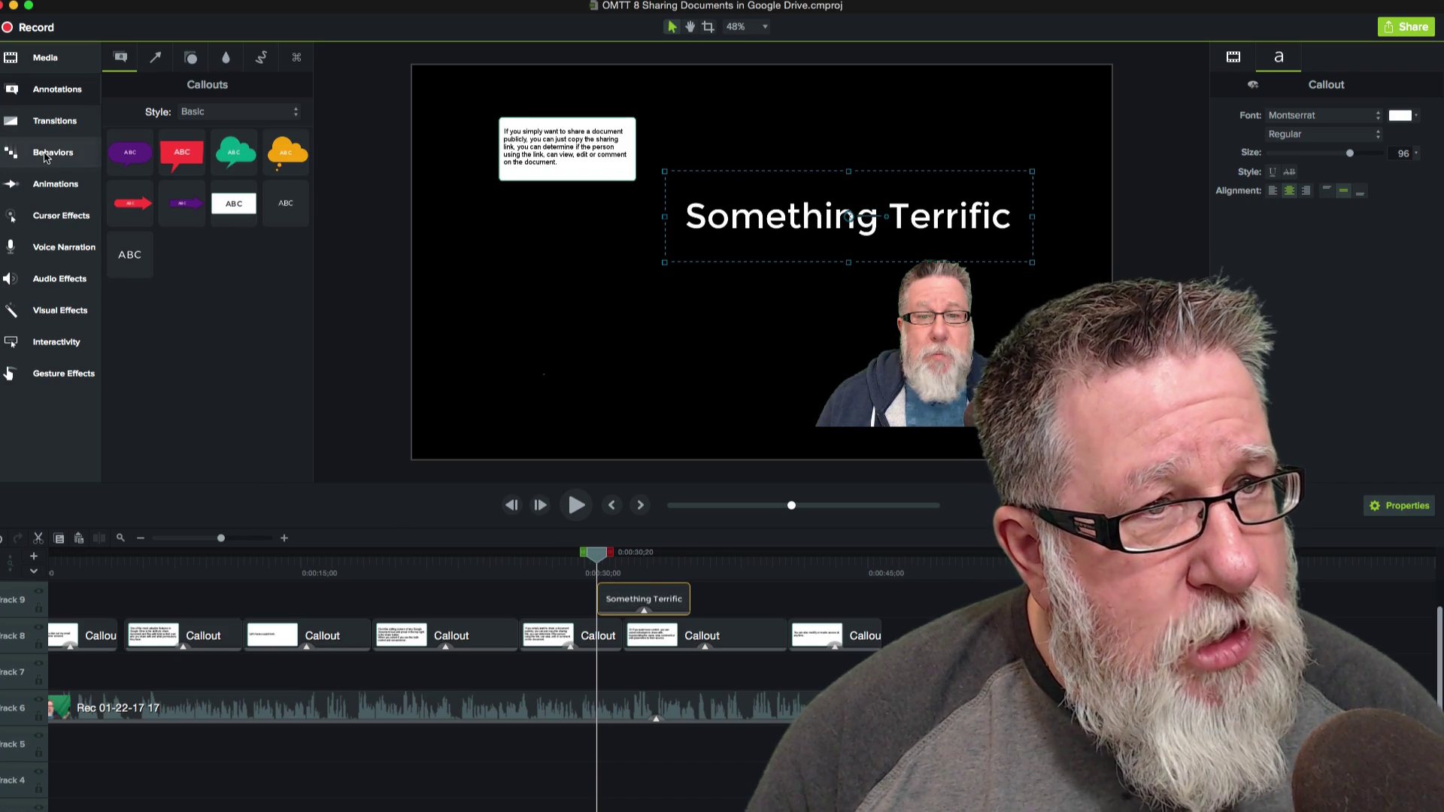
Apply the Jump & Fall text behavior to the Something Terrific callout clip
click(47, 153)
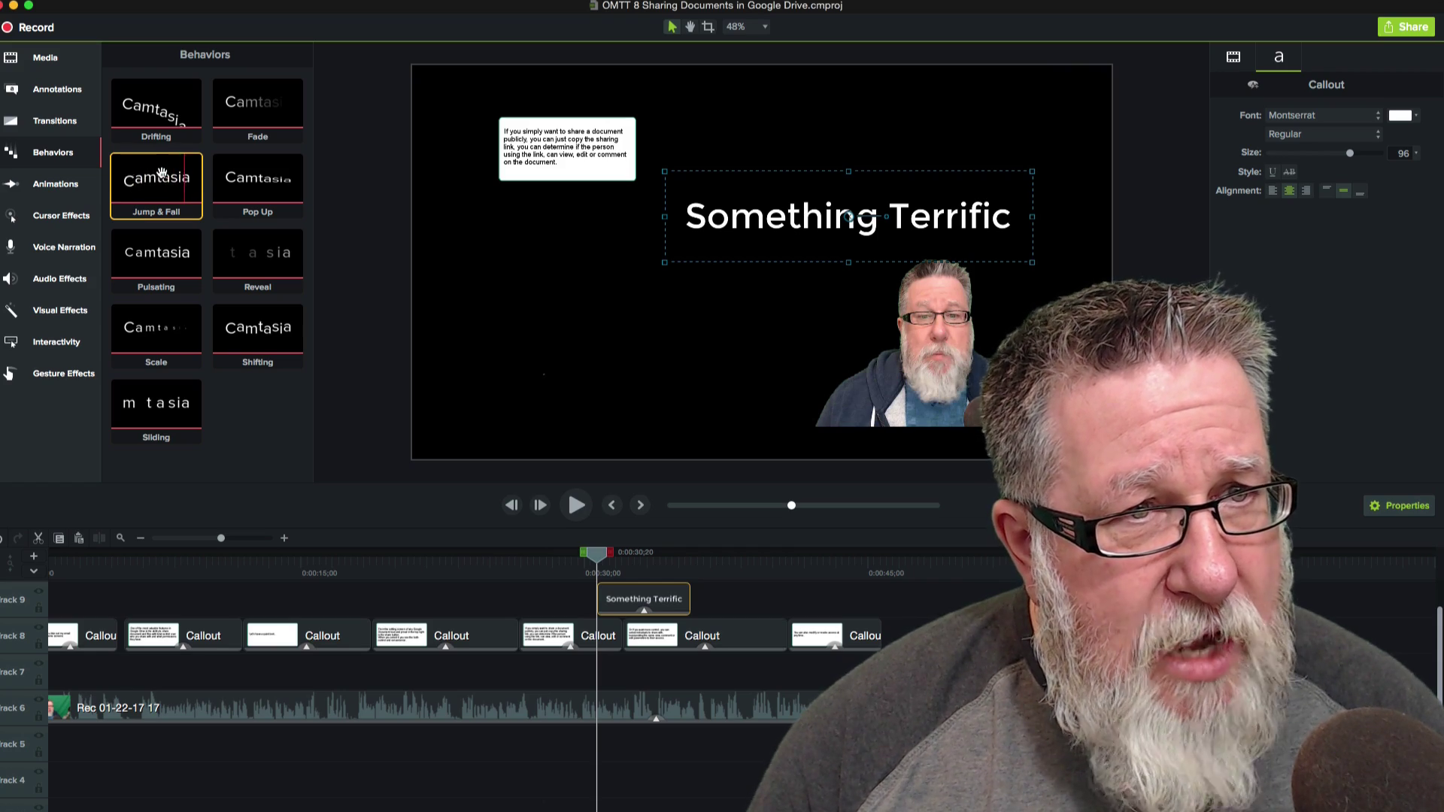
drag(161, 172, 620, 571)
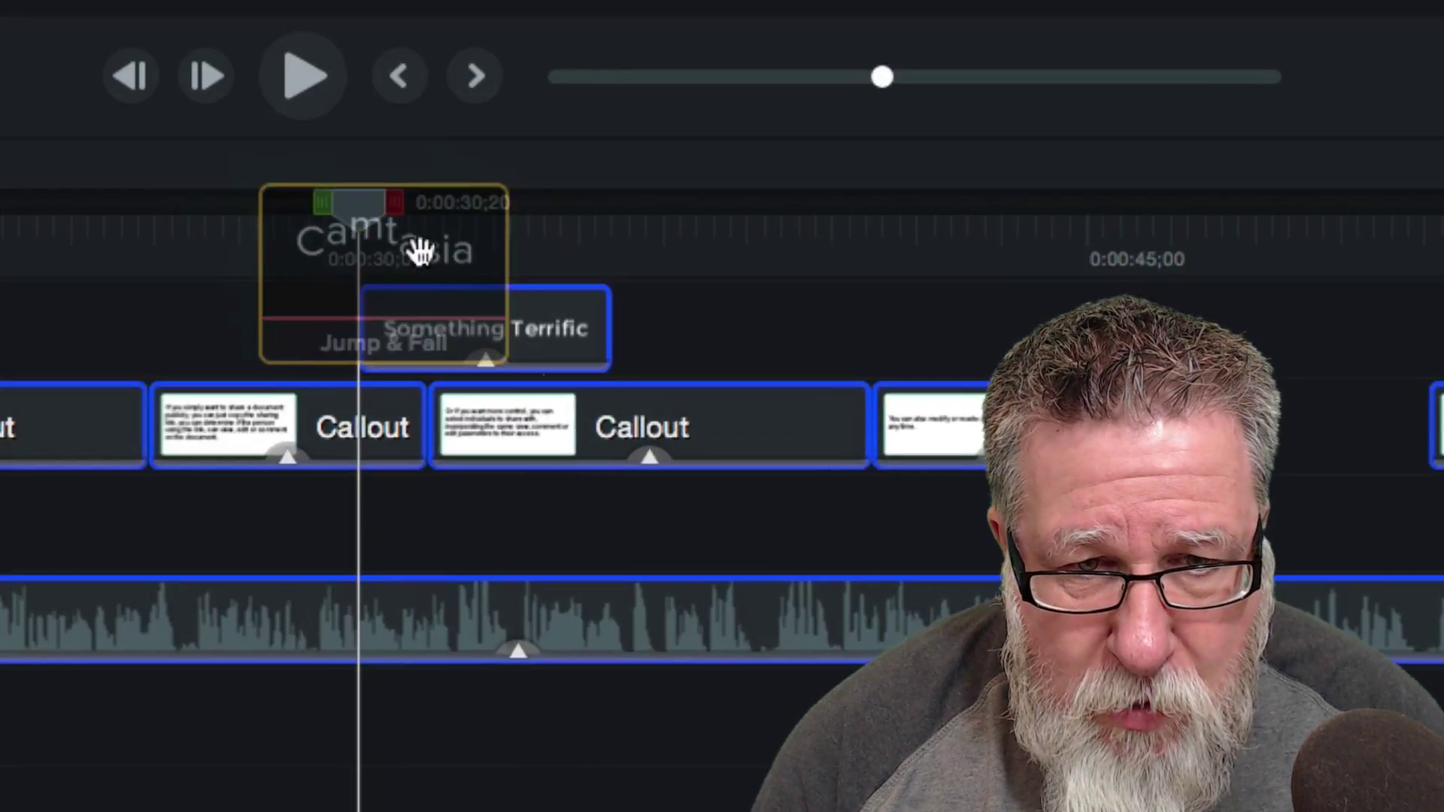
drag(421, 252, 462, 336)
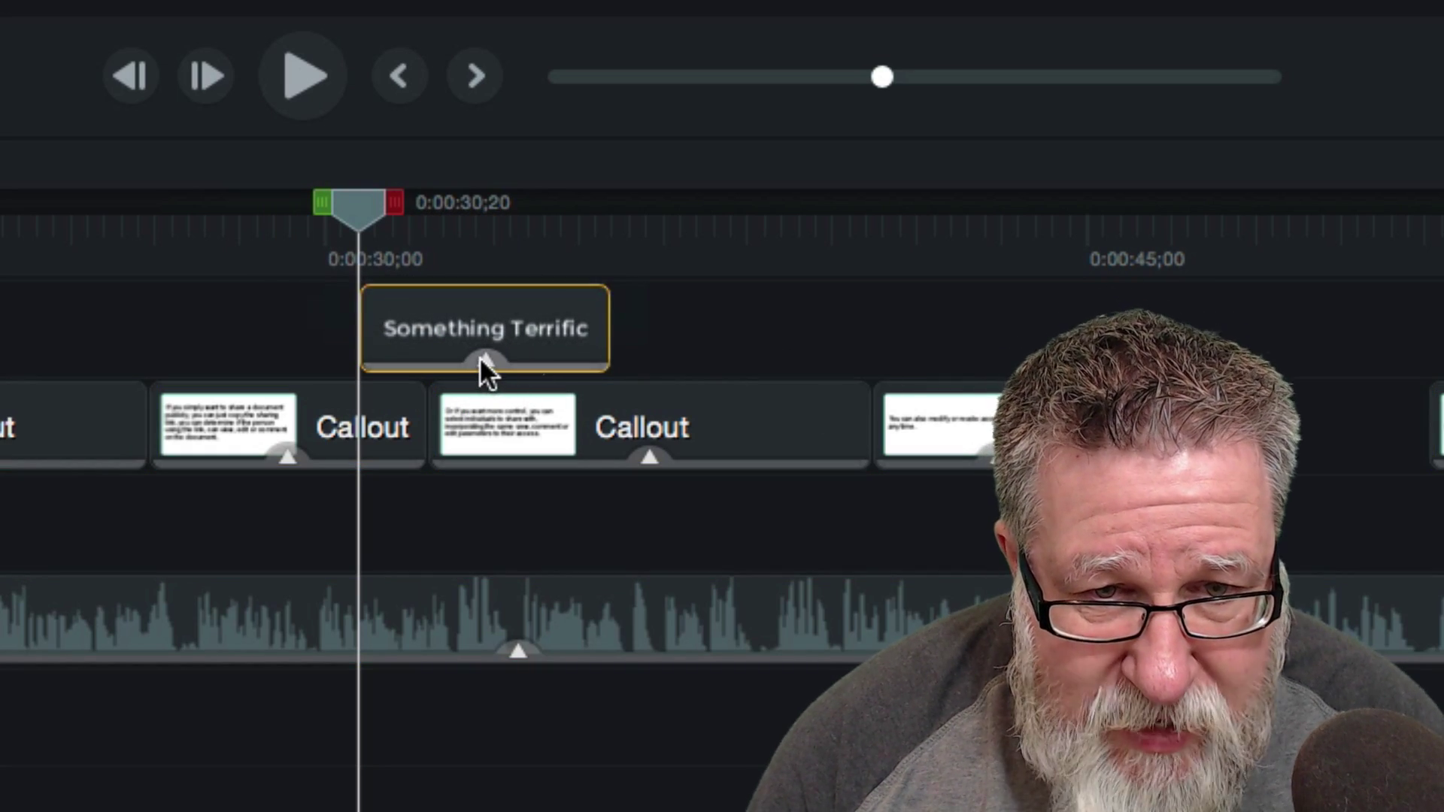
click(480, 357)
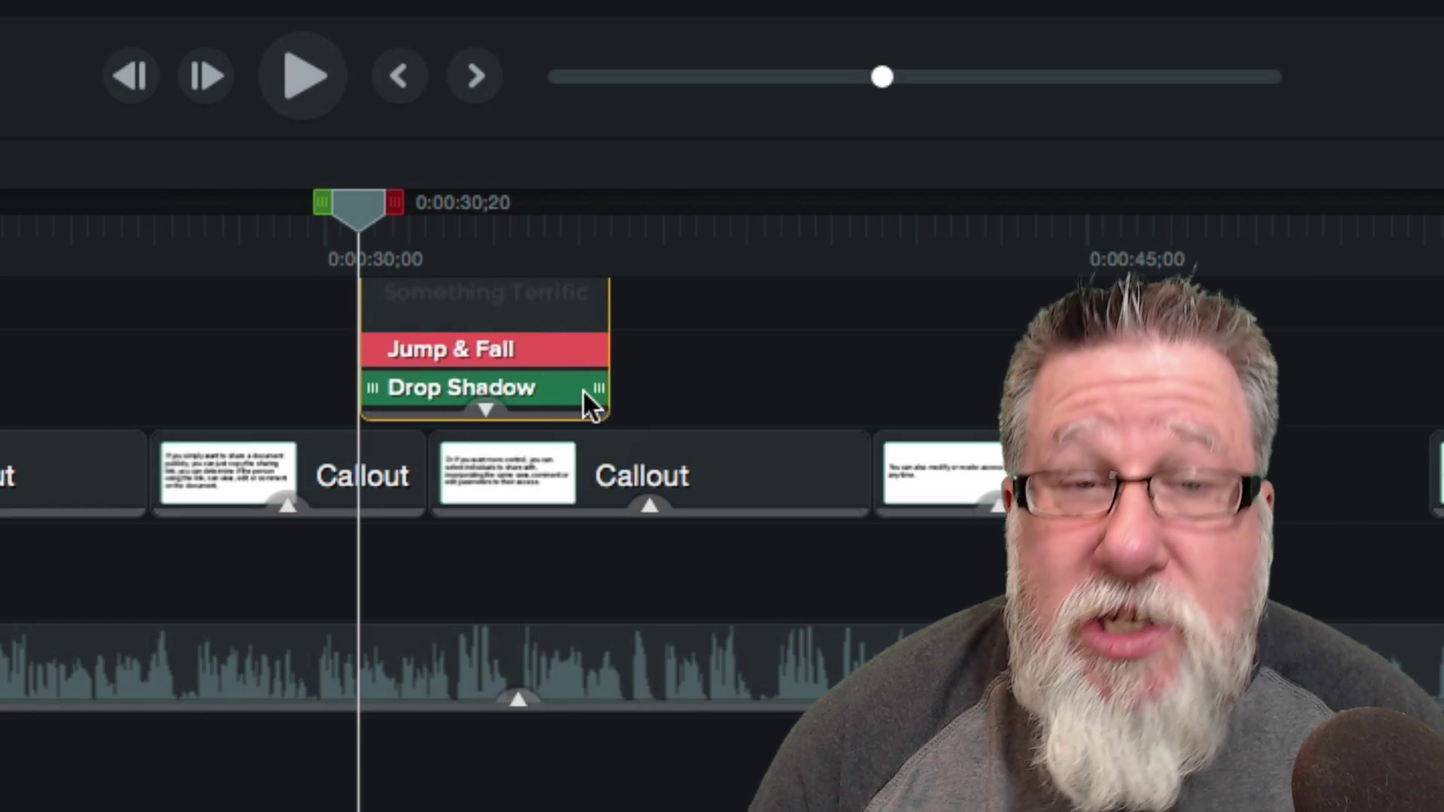
Preview Jump & Fall, then delete it so only Drop Shadow remains on the callout
click(703, 376)
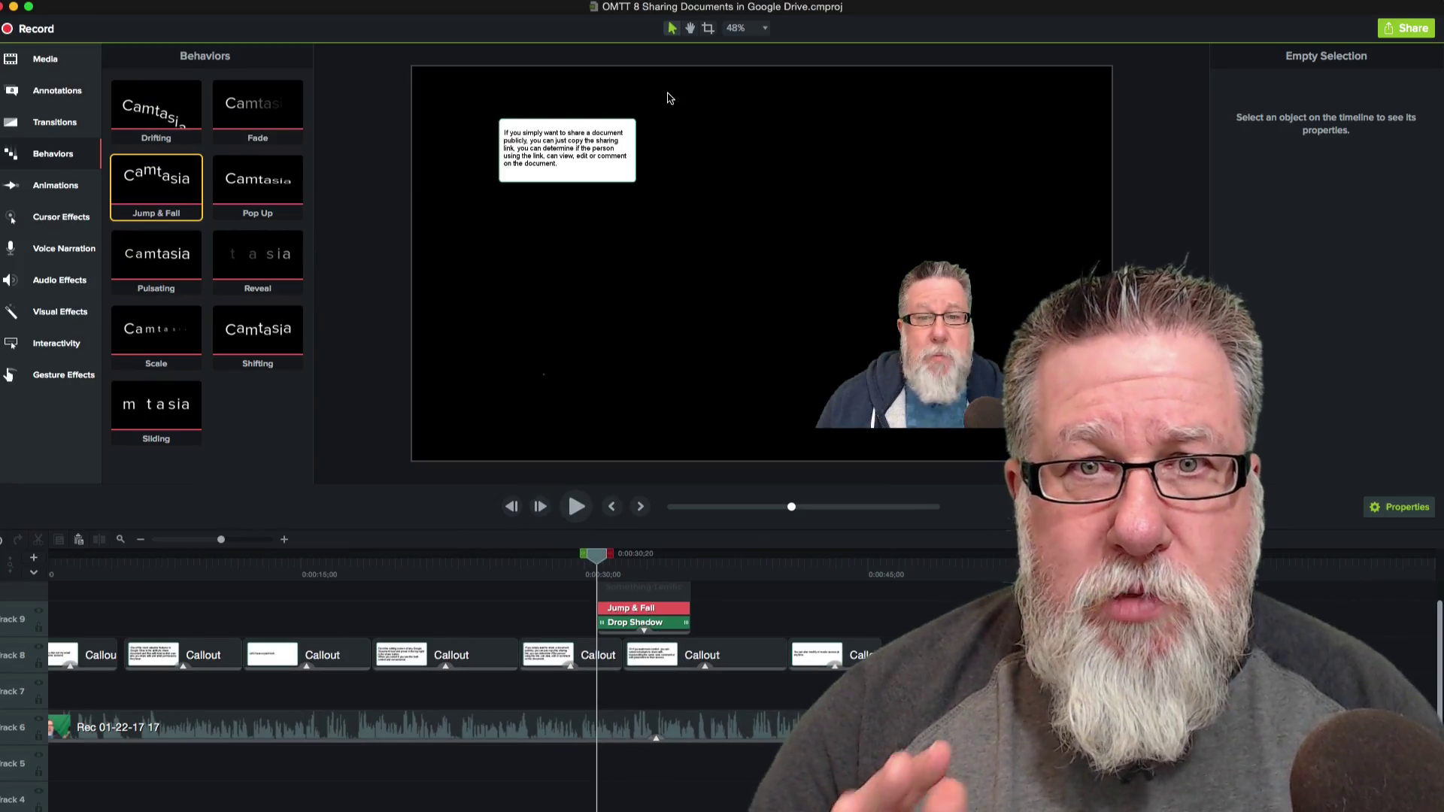
key(space)
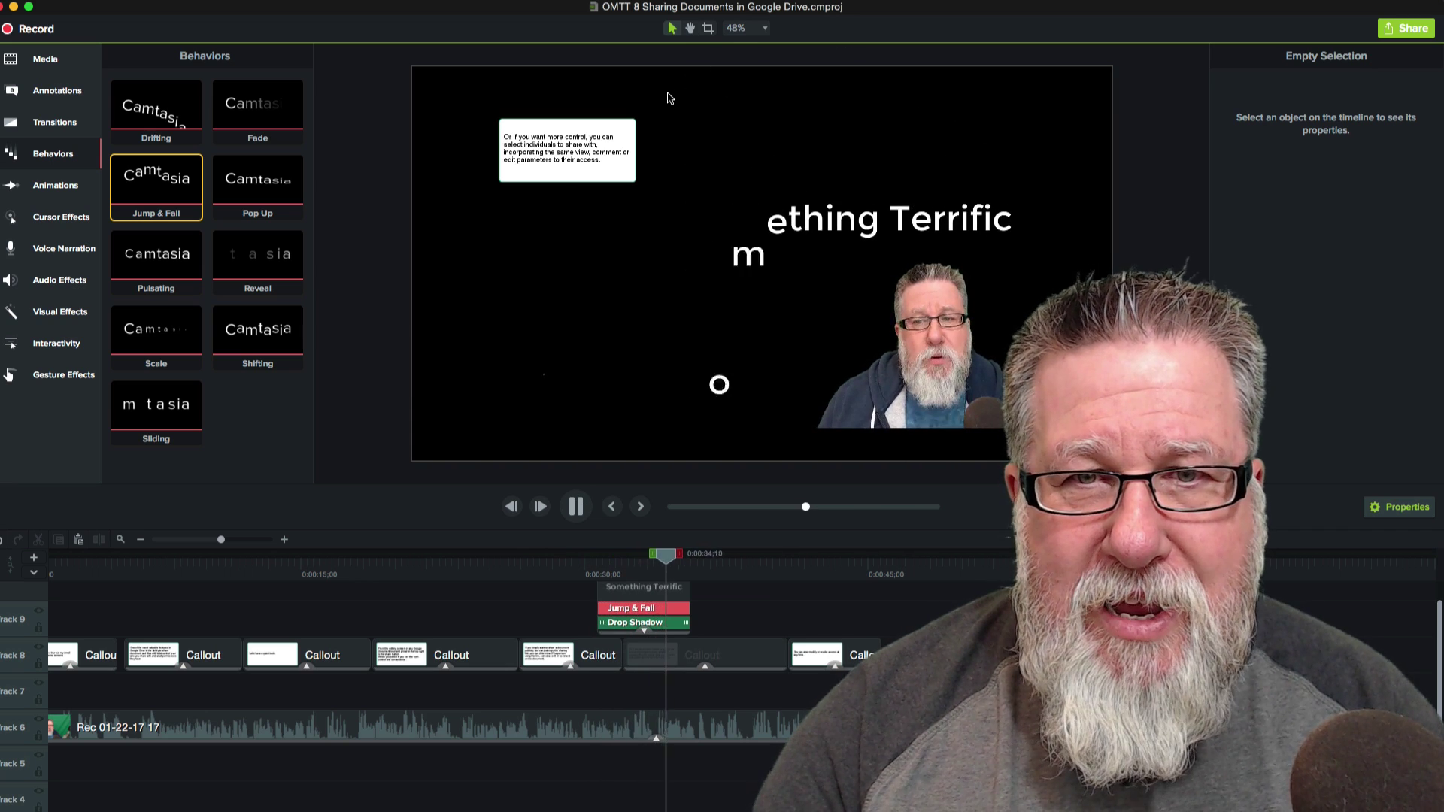
key(space)
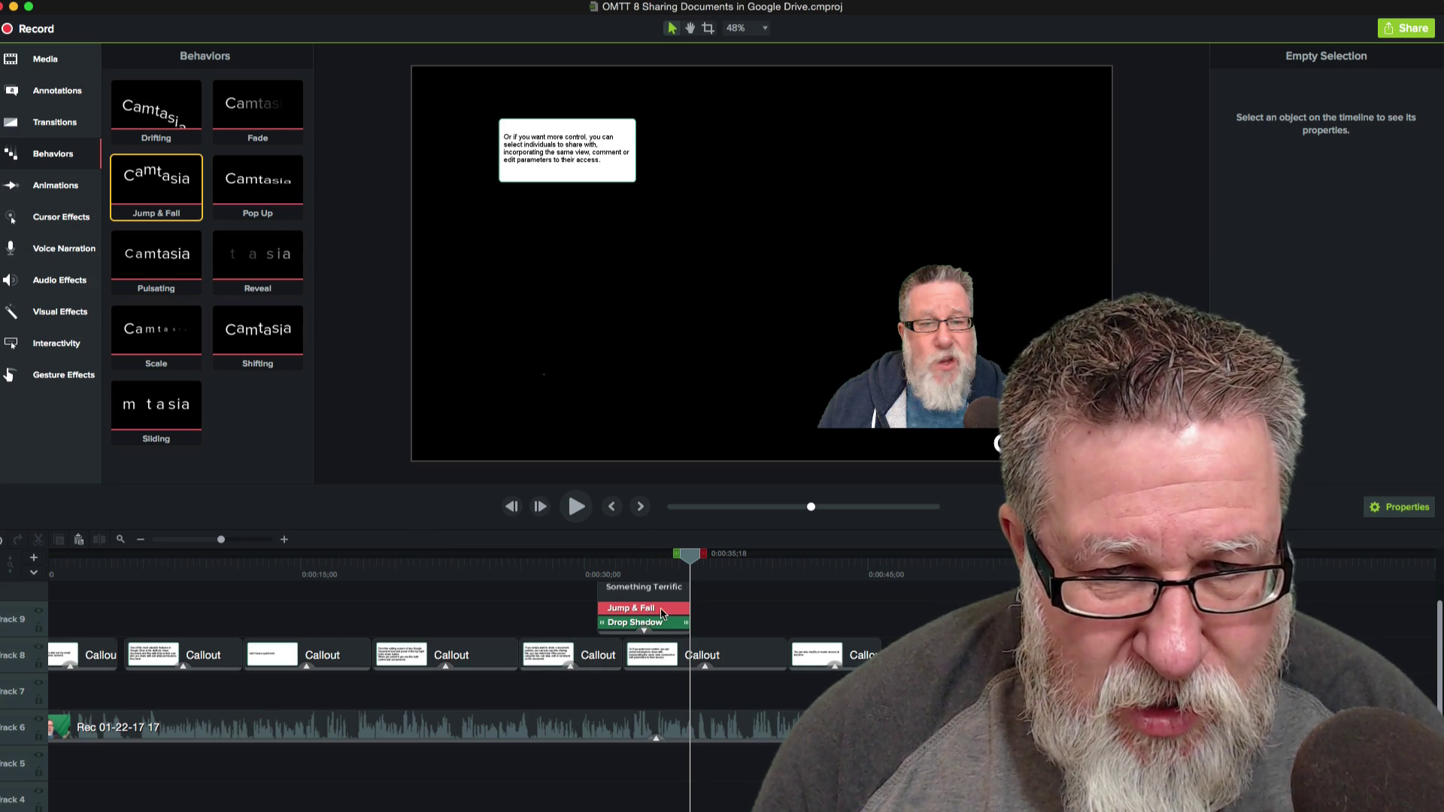
click(662, 614)
key(Delete)
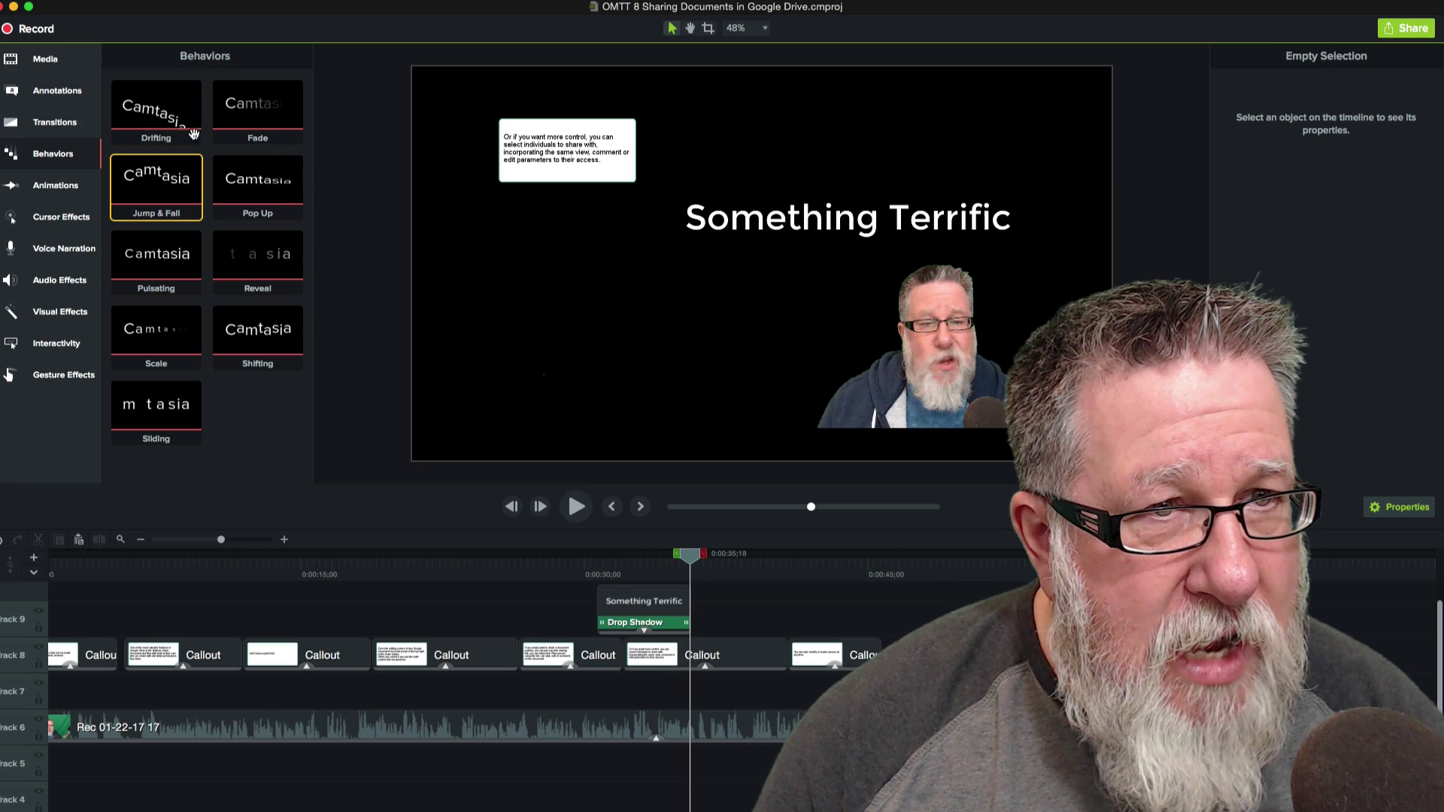
Add the Pop Up behavior (Hinge, Text - Left to Right, Spring) to the callout and preview it from its start
drag(267, 179, 684, 226)
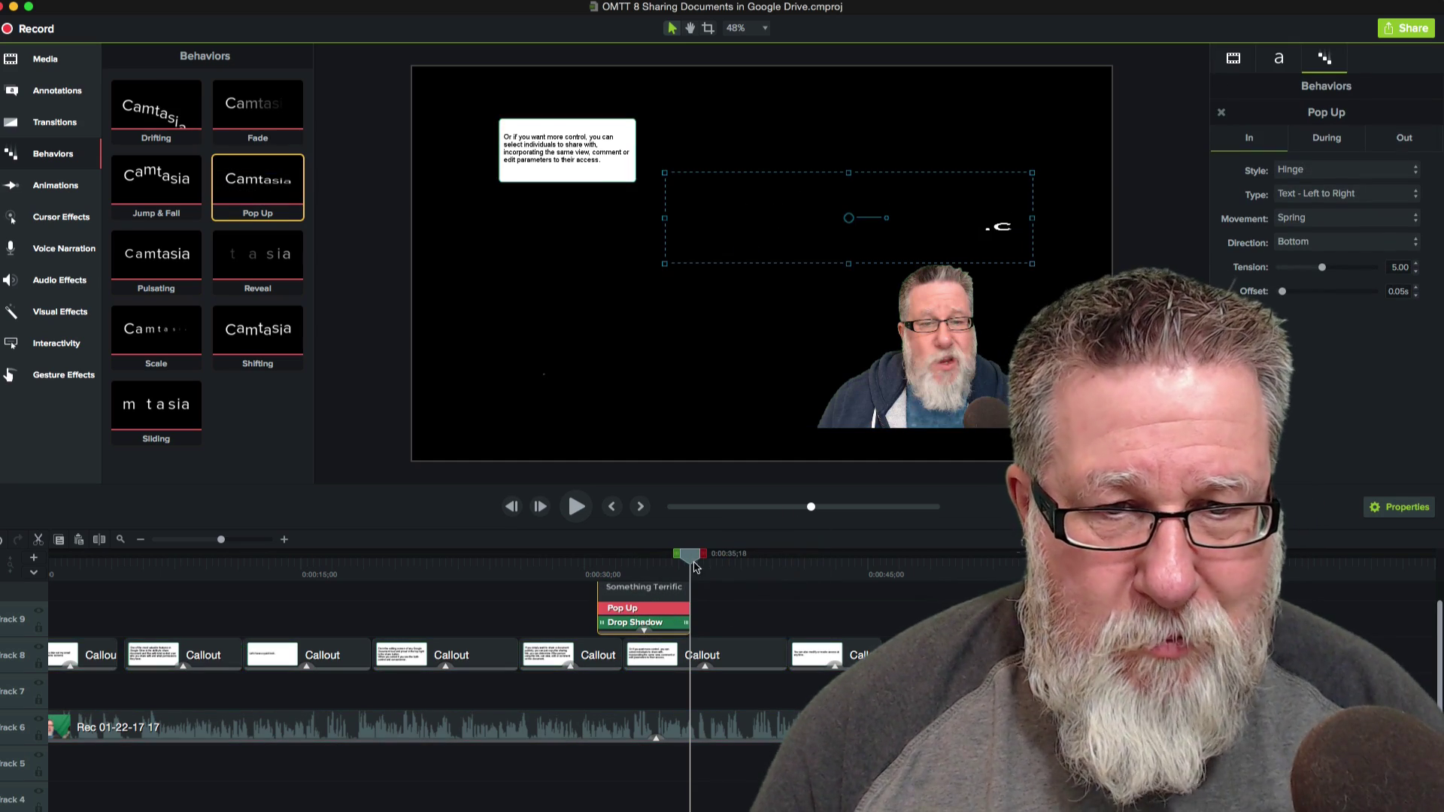
drag(687, 561, 595, 573)
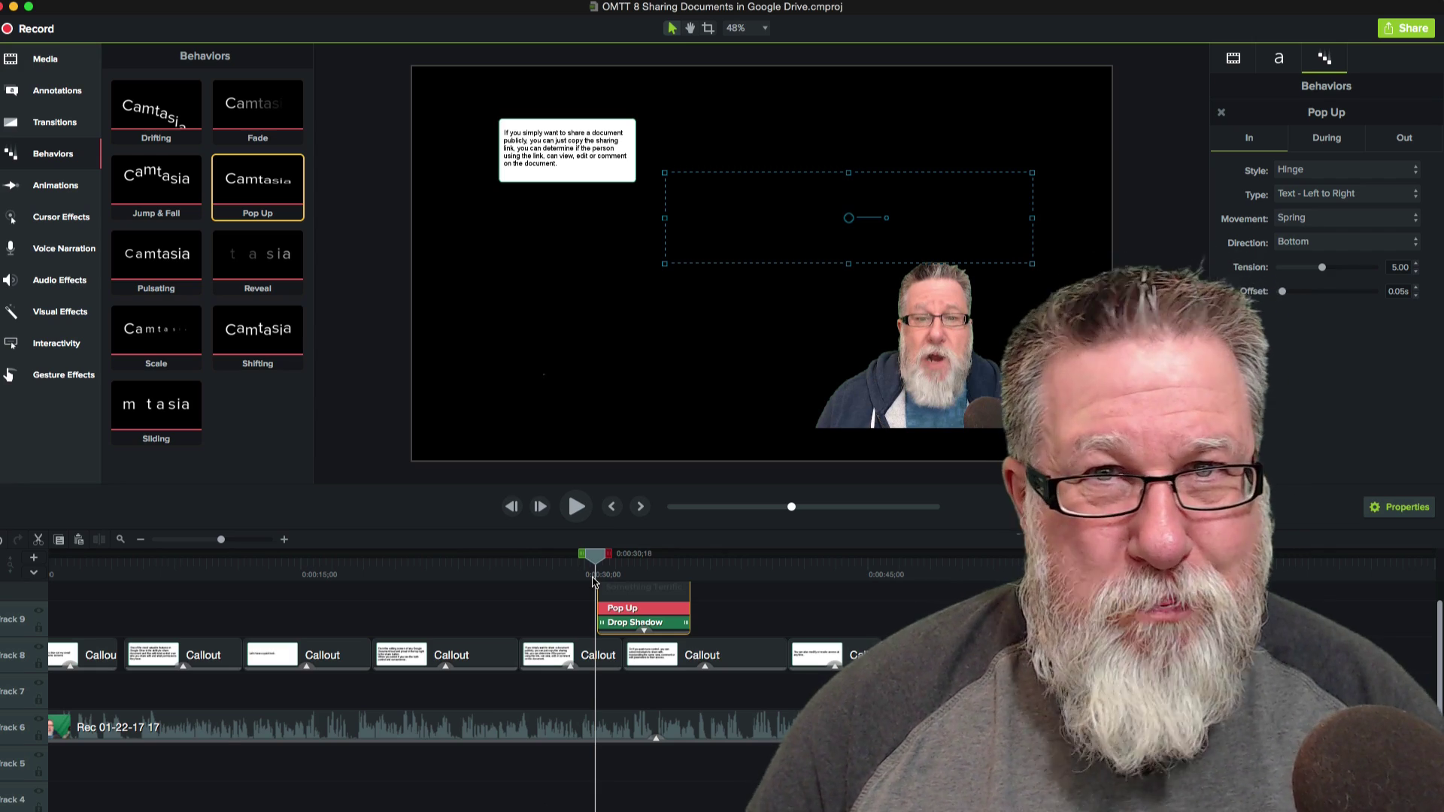
key(space)
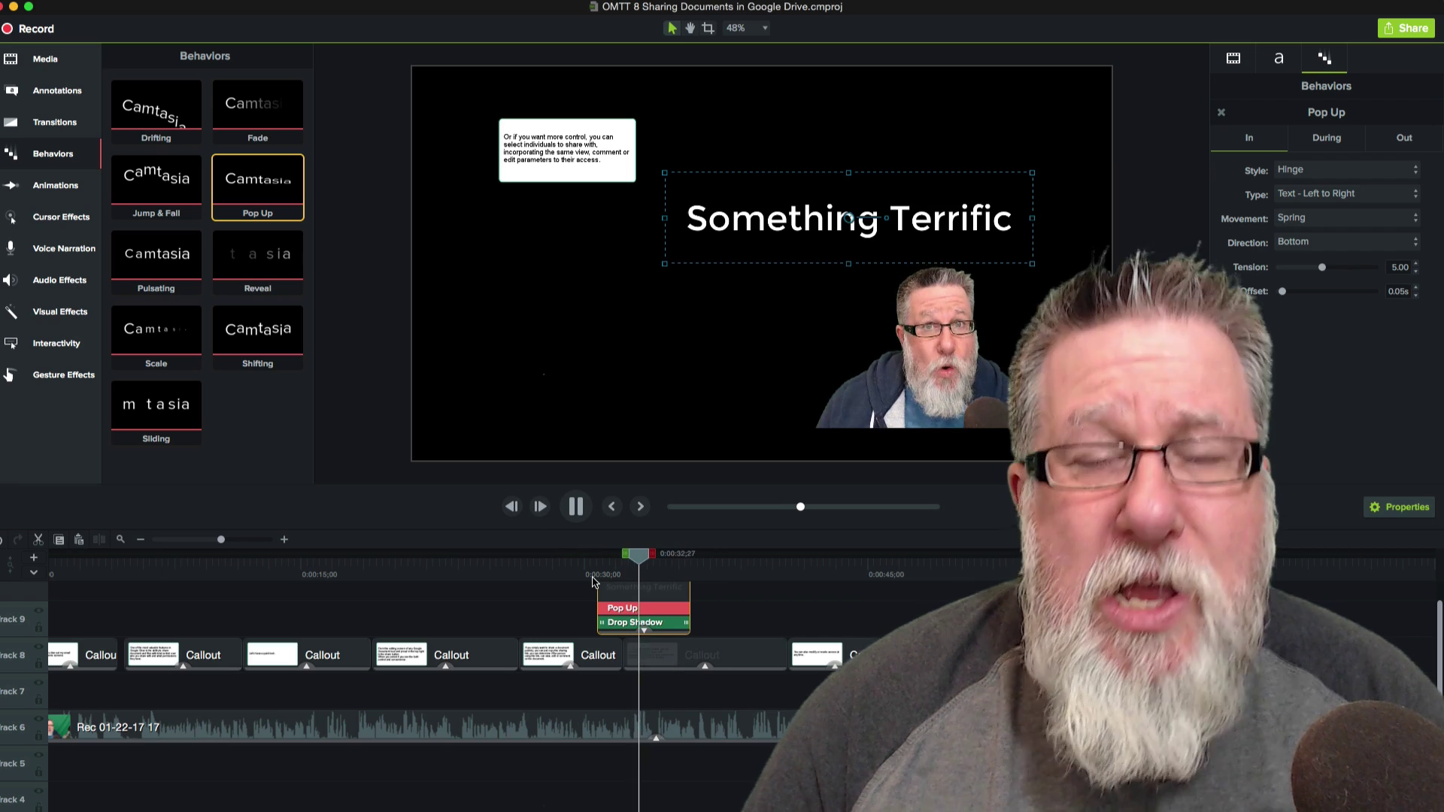
key(space)
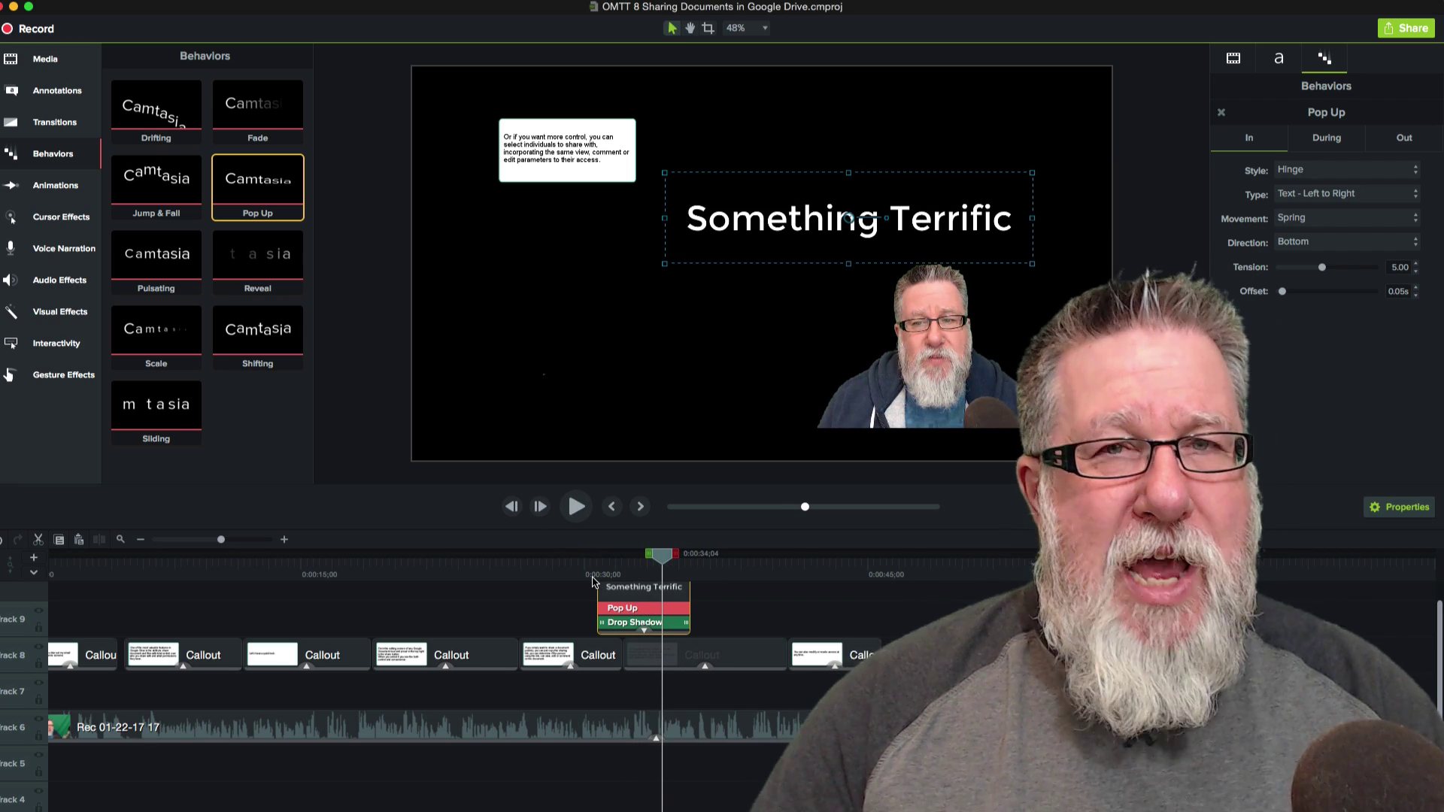